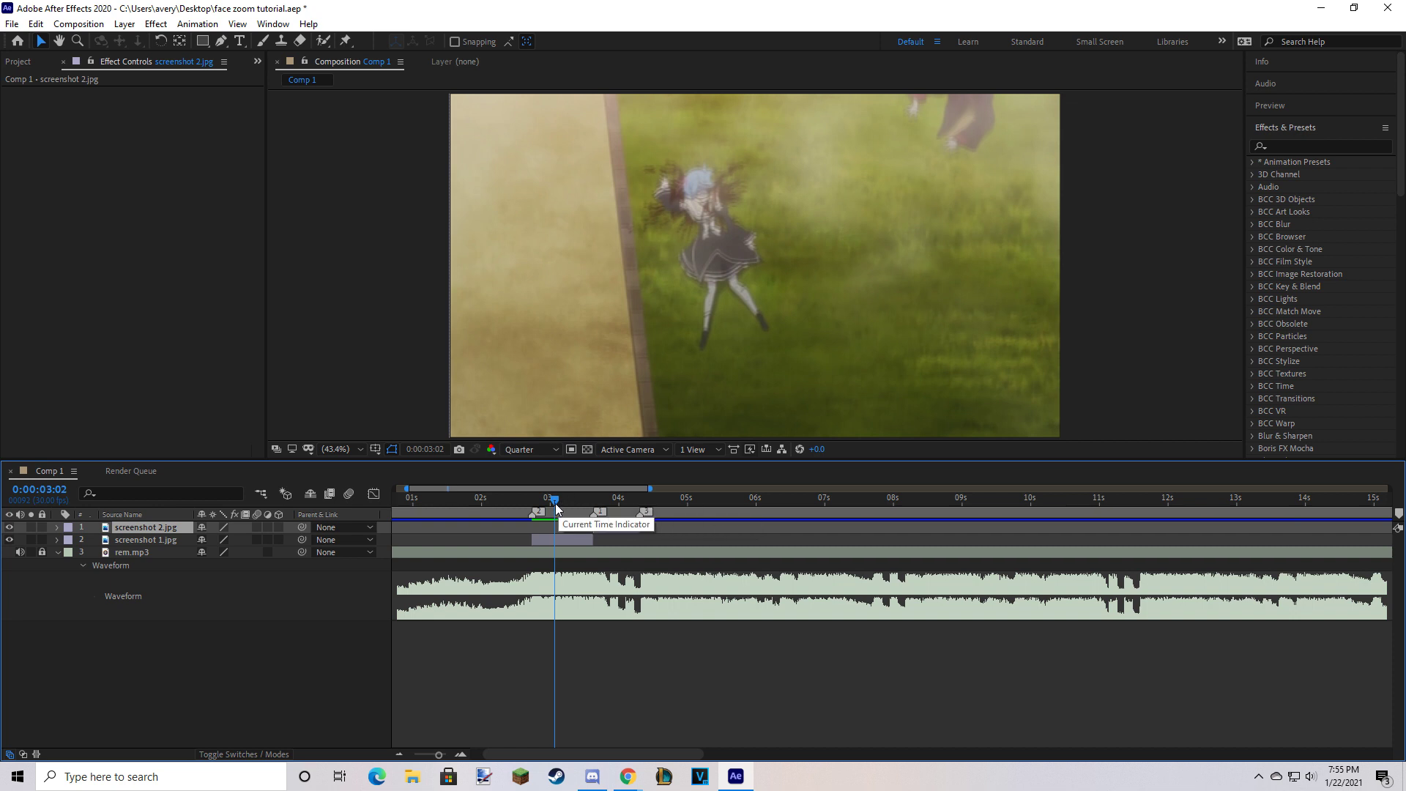
Zoom the timeline in around the screenshot cut and preview the transition, stopping just past the cut.
{"action": "left_click_drag", "start_coordinate": [555, 503], "coordinate": [562, 507]}
{"action": "key", "text": "="}
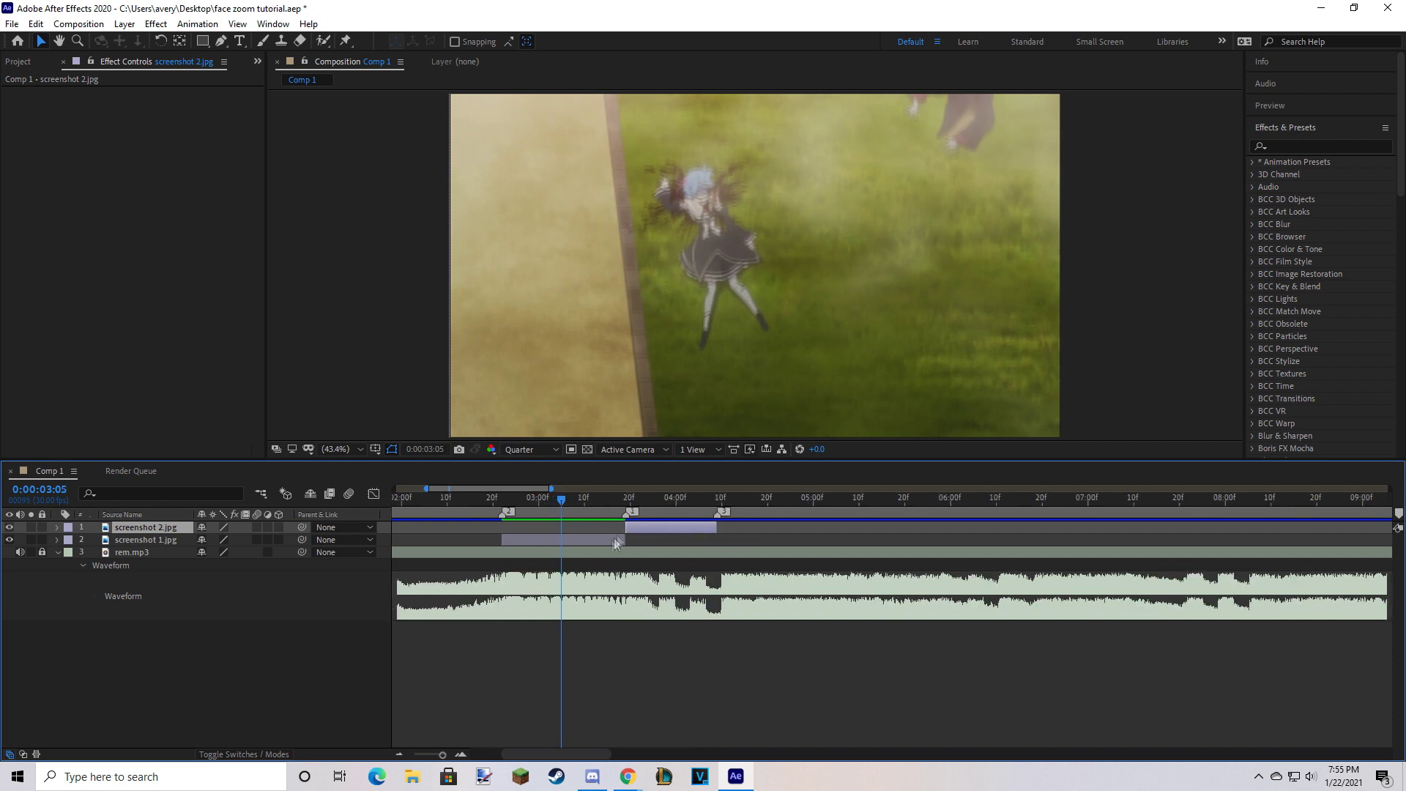
{"action": "left_click", "coordinate": [575, 539]}
{"action": "mouse_move", "coordinate": [560, 498]}
{"action": "left_mouse_down"}
{"action": "mouse_move", "coordinate": [644, 511]}
{"action": "mouse_move", "coordinate": [502, 536]}
{"action": "mouse_move", "coordinate": [493, 507]}
{"action": "left_mouse_up"}
{"action": "key", "text": "space"}
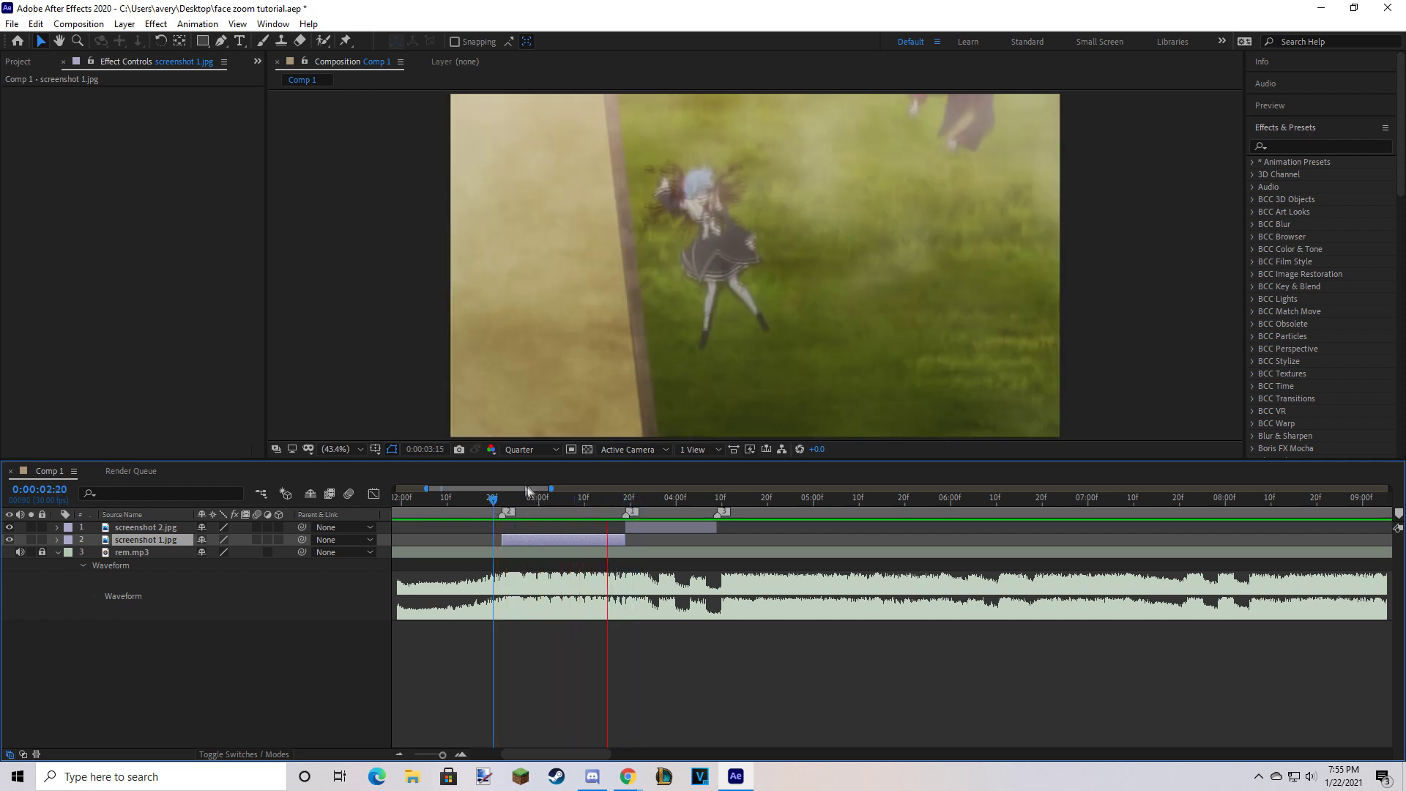
{"action": "left_click", "coordinate": [534, 497]}
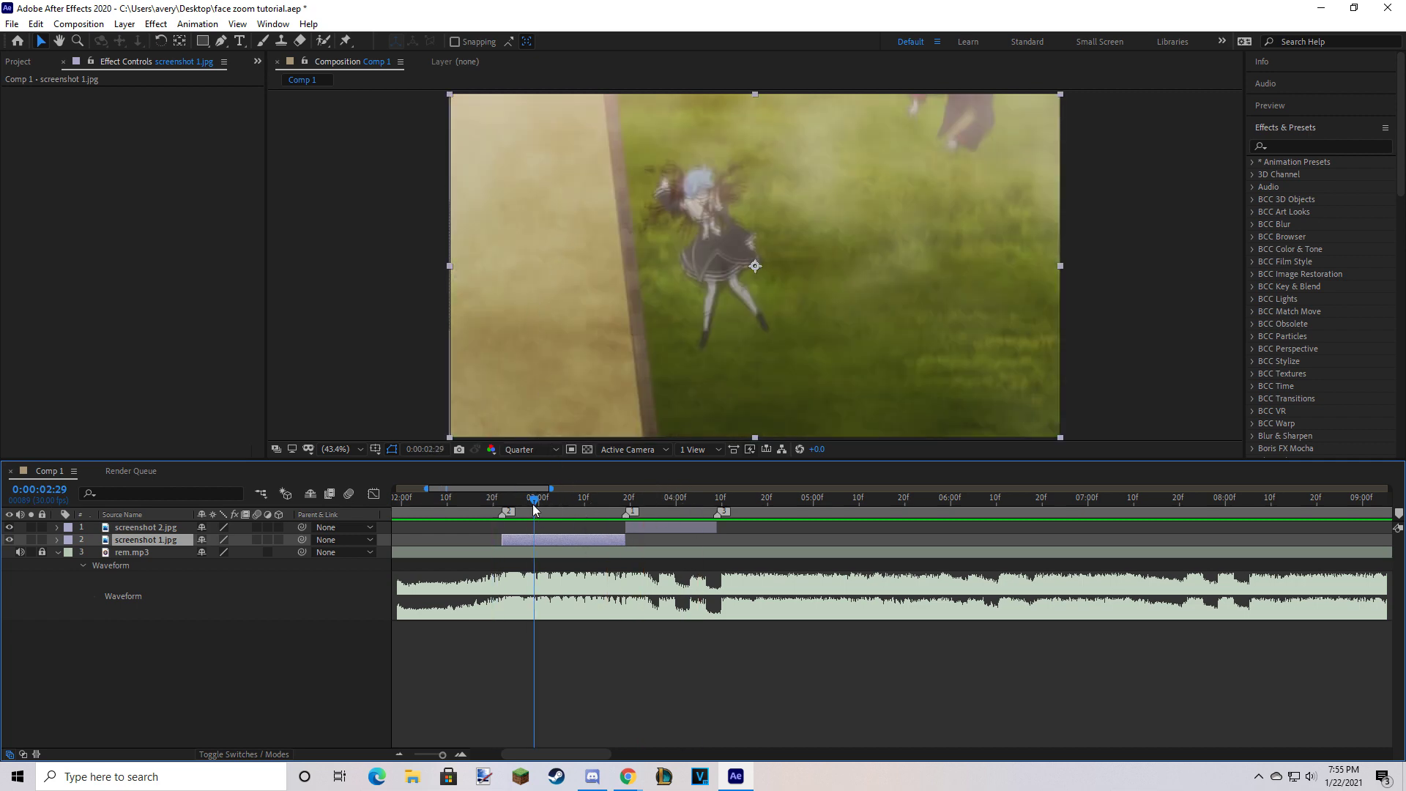
{"action": "left_click_drag", "start_coordinate": [533, 505], "coordinate": [543, 505]}
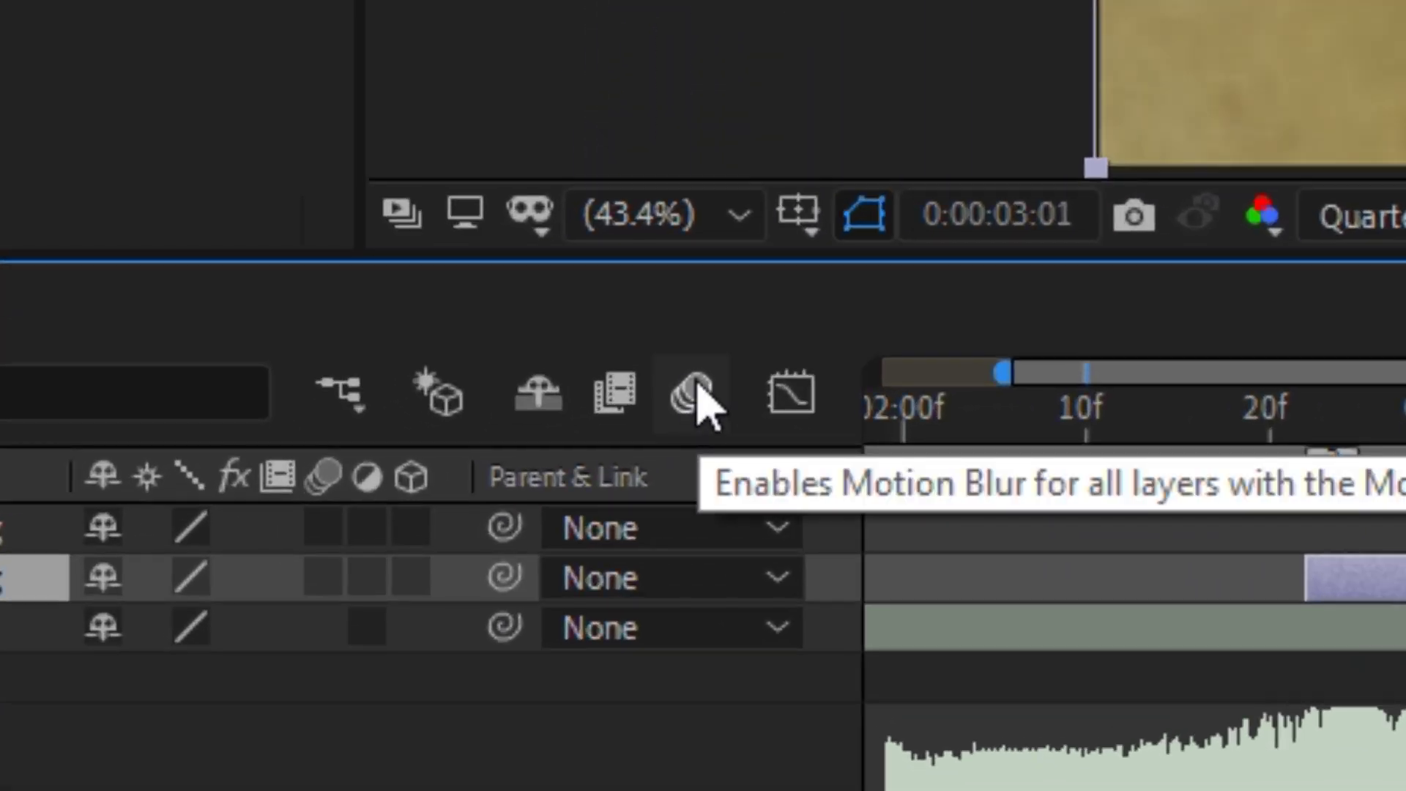
Enable composition motion blur and turn on motion blur for both screenshot layers.
{"action": "left_click", "coordinate": [694, 392]}
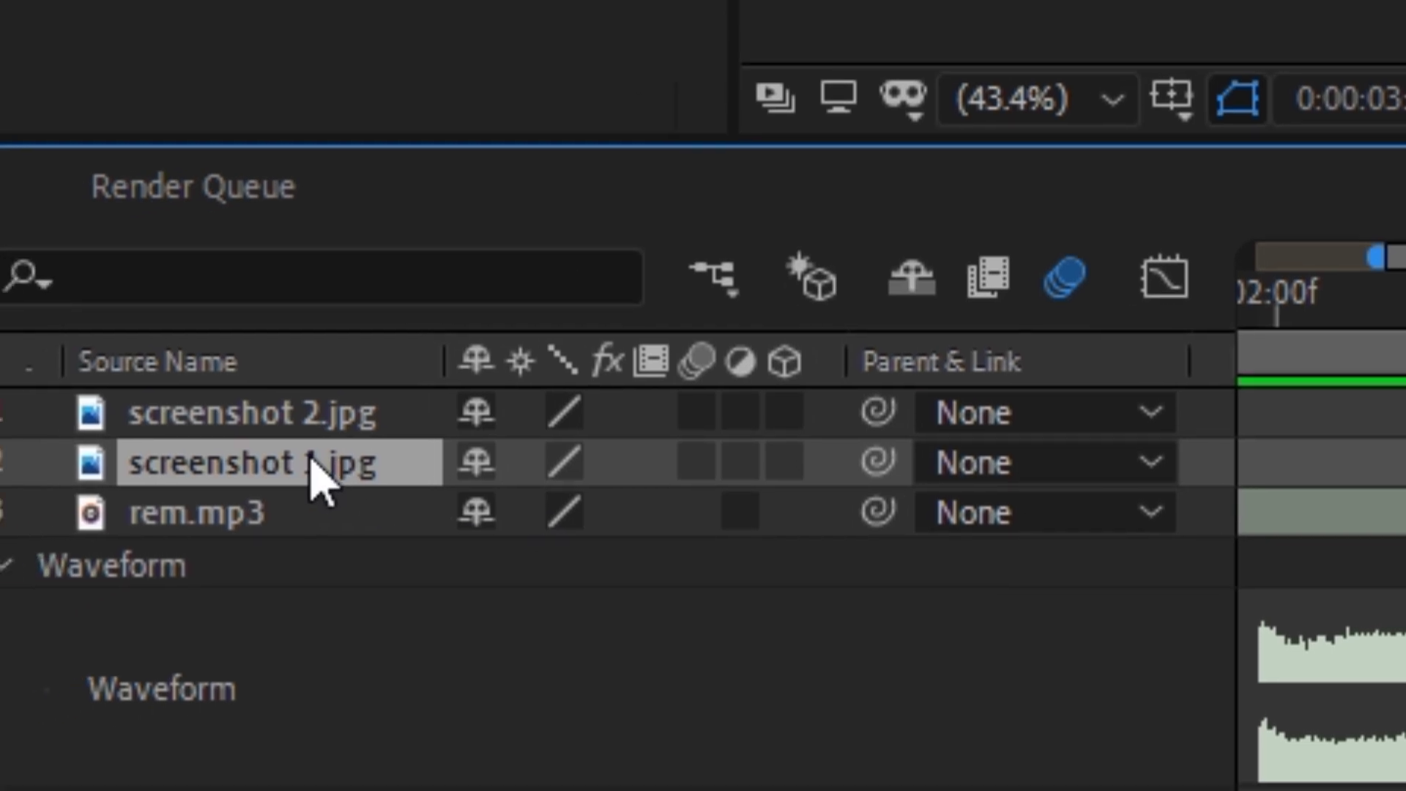
{"action": "left_click", "coordinate": [311, 411], "text": "ctrl"}
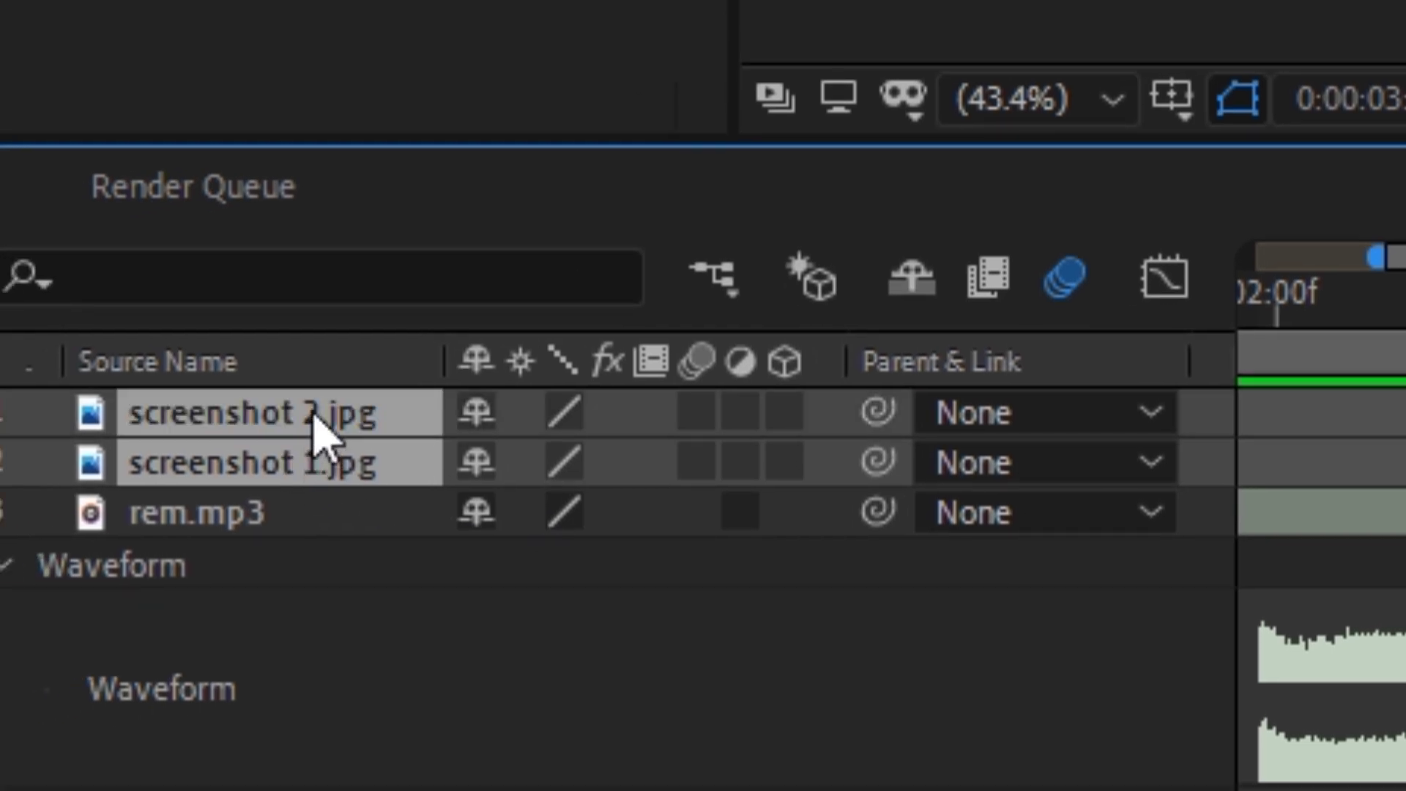
{"action": "left_click", "coordinate": [697, 413]}
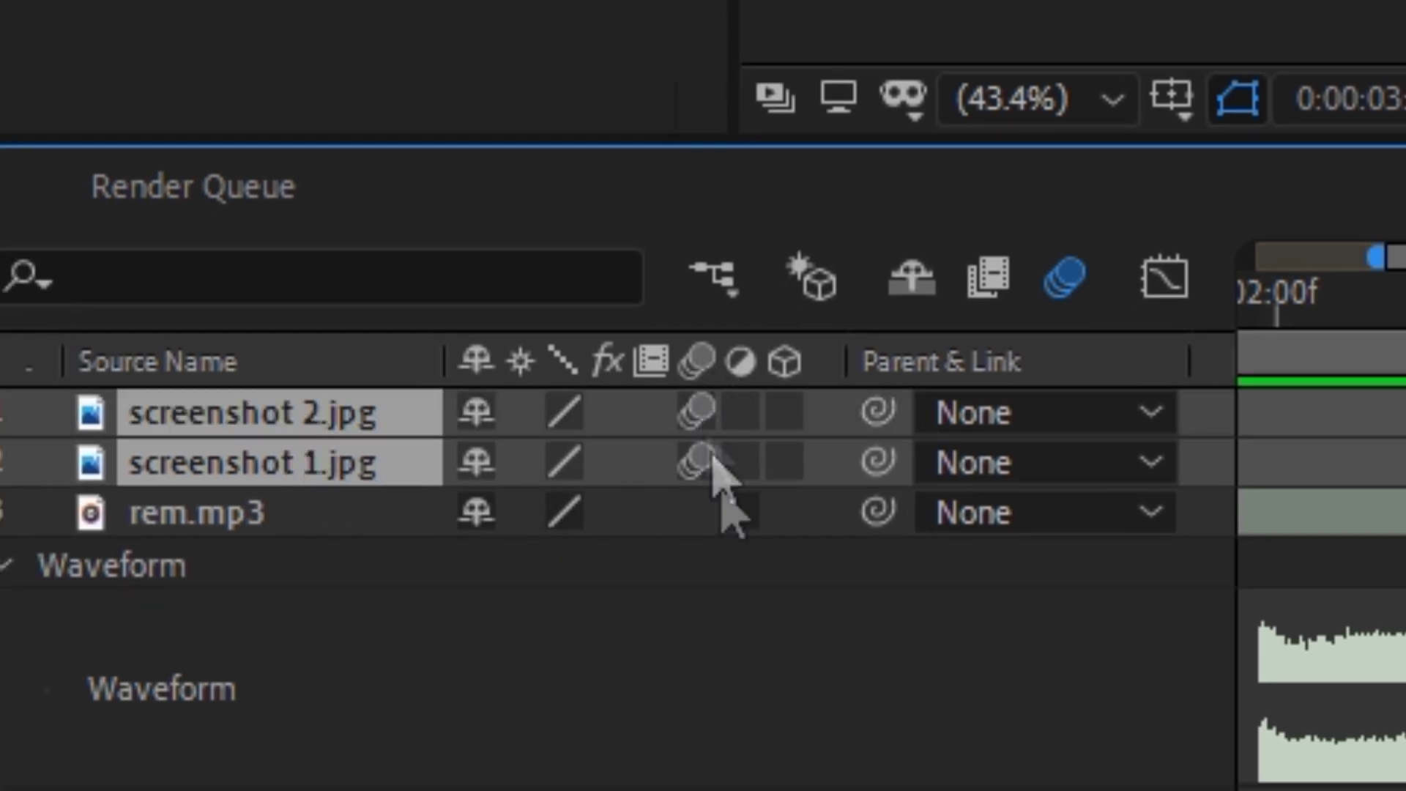
Deselect the layers, set the time just after the cut, and select screenshot 1.jpg.
{"action": "left_click", "coordinate": [776, 783]}
{"action": "left_click", "coordinate": [1369, 414]}
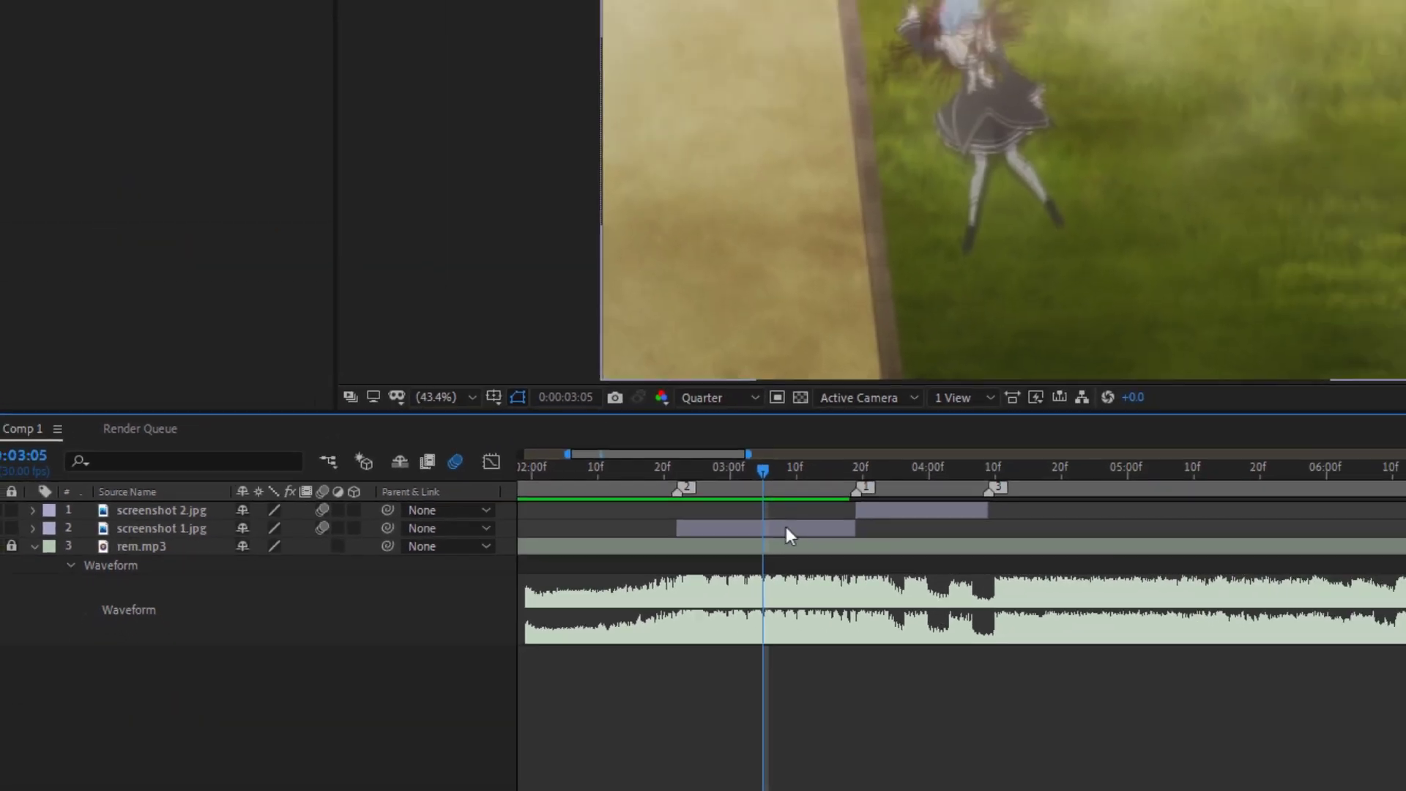
{"action": "left_click", "coordinate": [786, 528]}
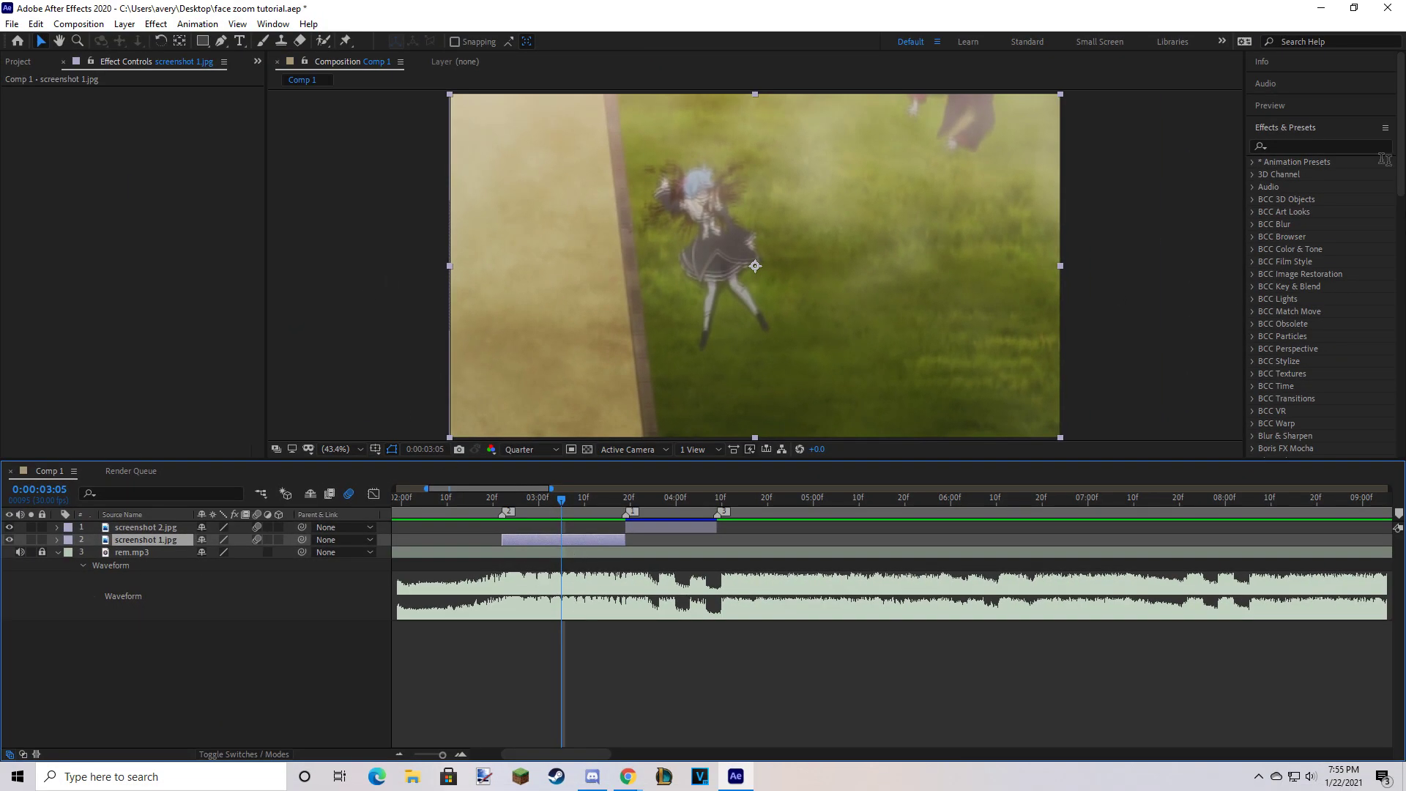
Find the Motion Tile effect and apply it to screenshot 1.jpg.
{"action": "left_click", "coordinate": [1306, 148]}
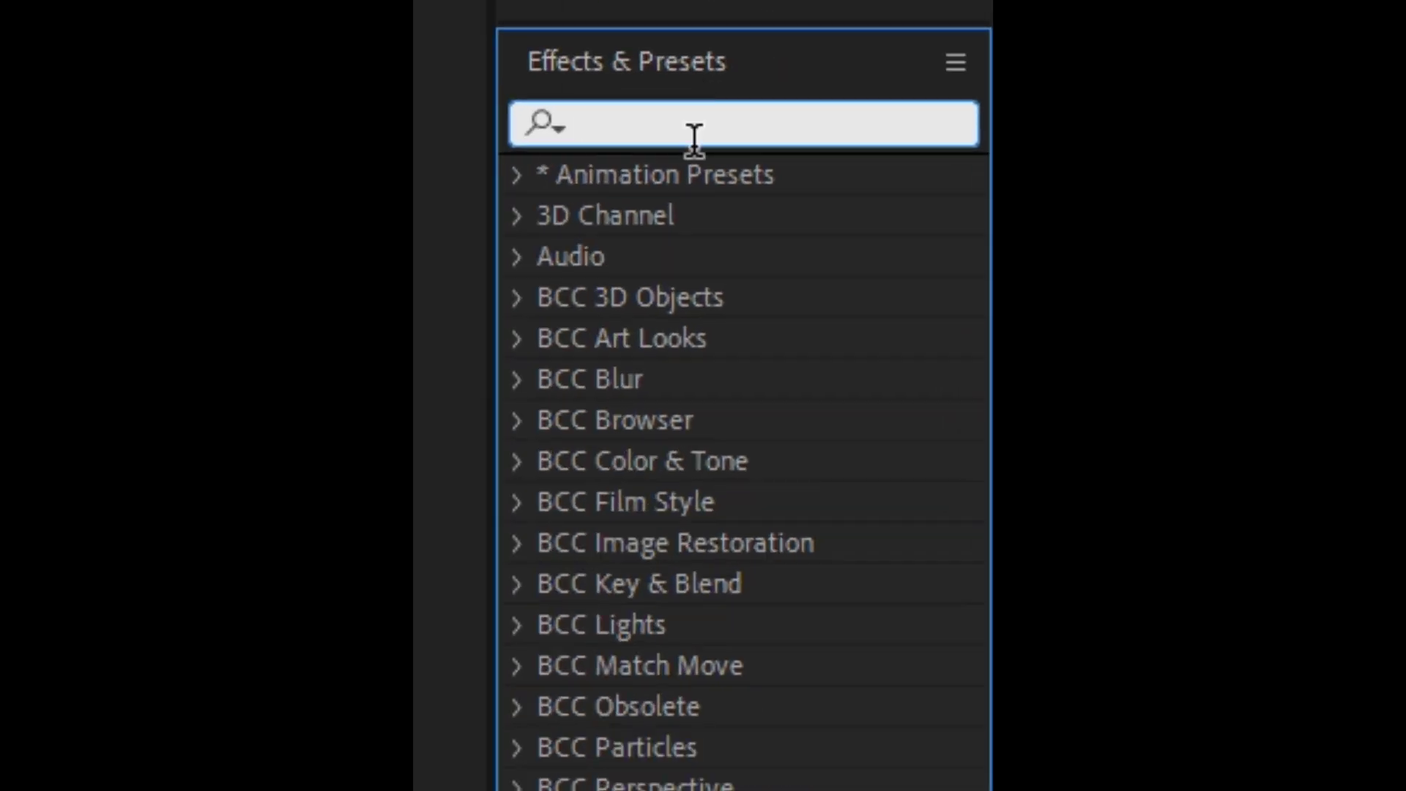
{"action": "type", "text": "motio"}
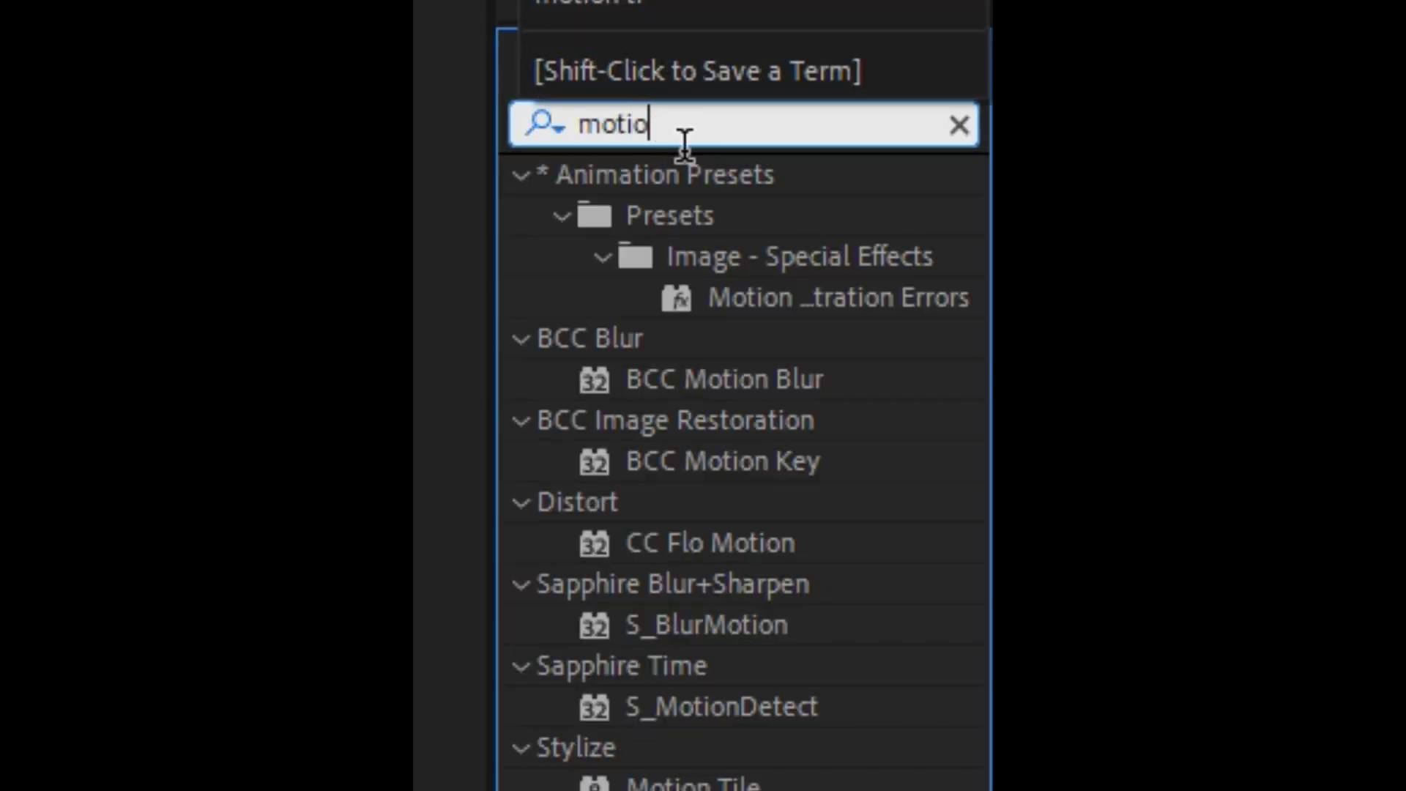
{"action": "left_click", "coordinate": [693, 786]}
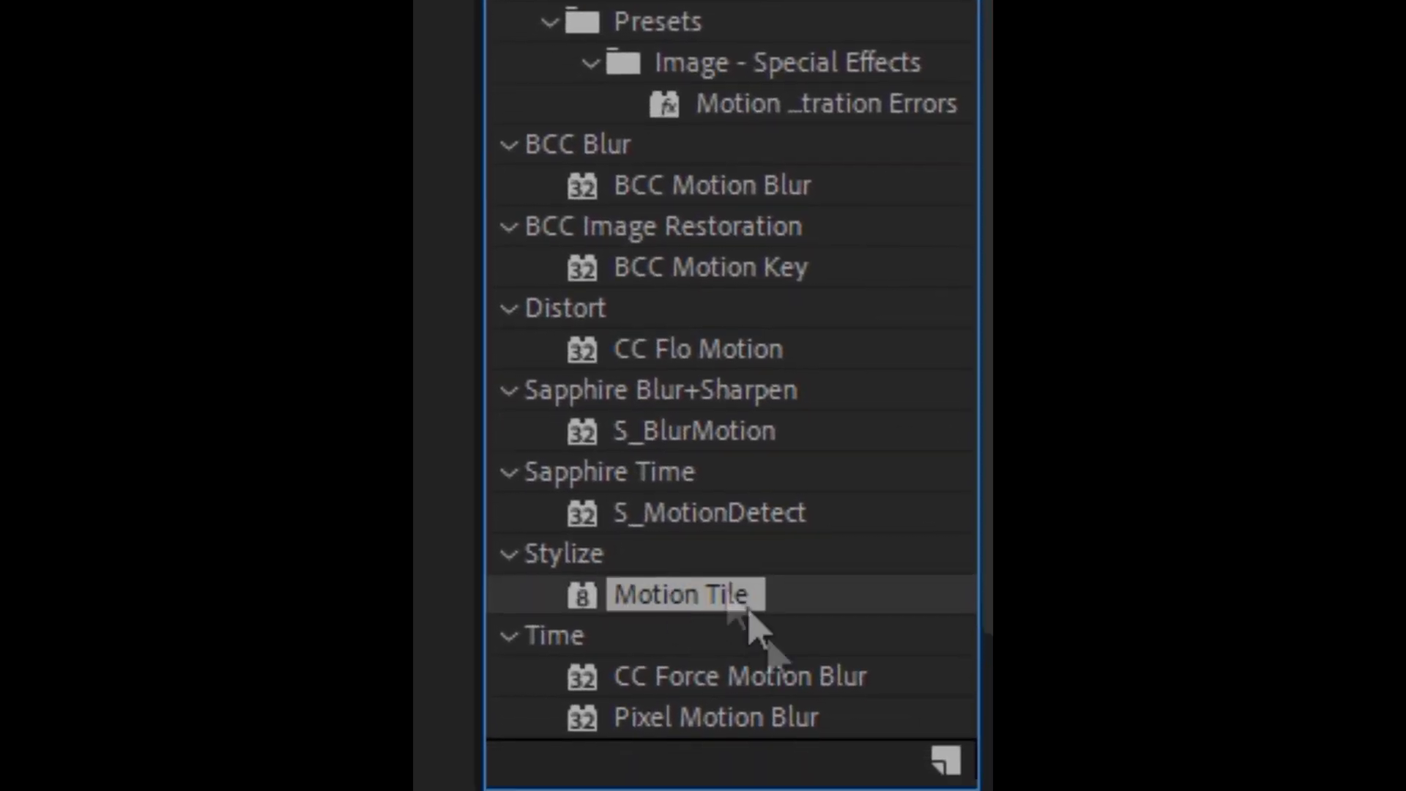
{"action": "left_click_drag", "start_coordinate": [665, 600], "coordinate": [551, 540]}
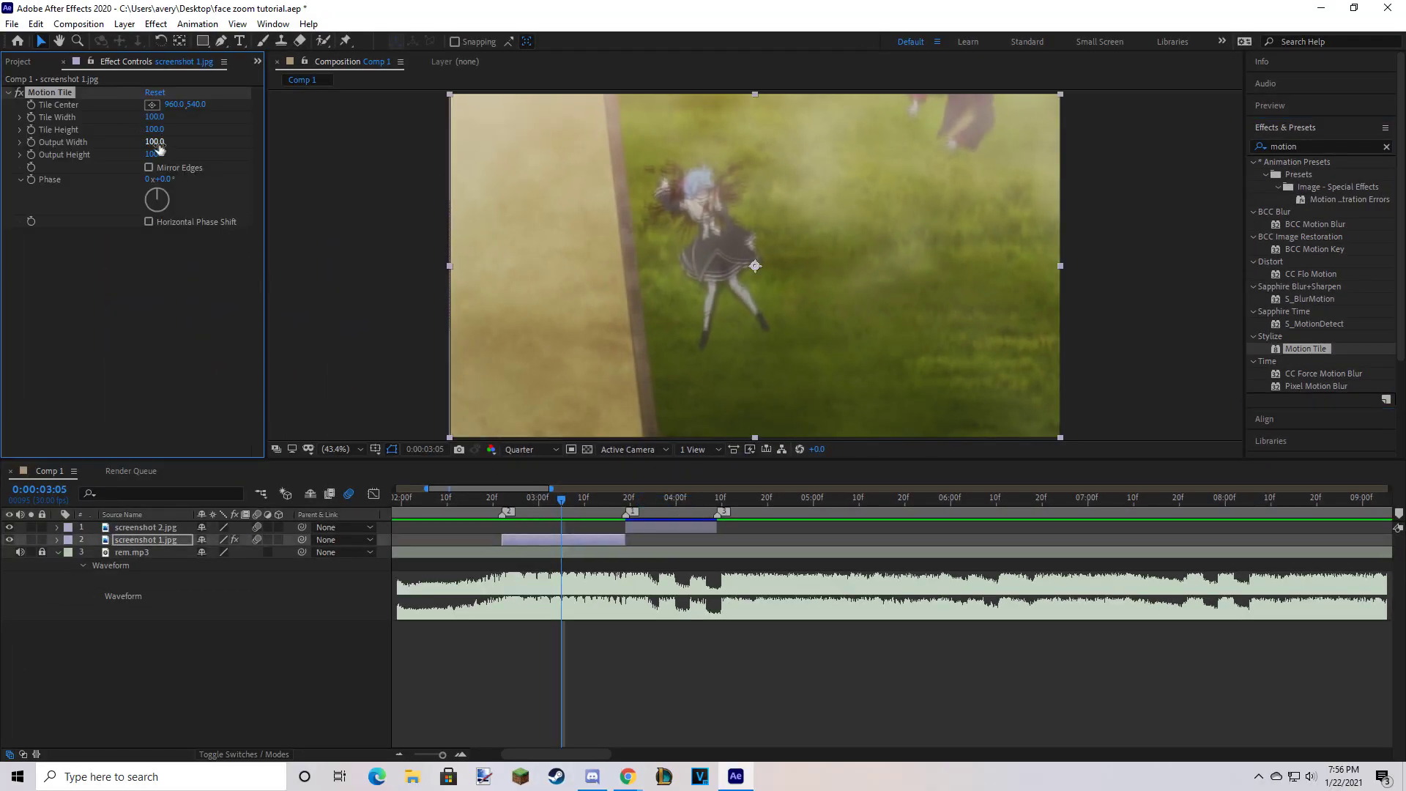
Set Motion Tile Output Width and Height to 300 and turn on Mirror Edges.
{"action": "type", "text": "300"}
{"action": "key", "text": "Tab"}
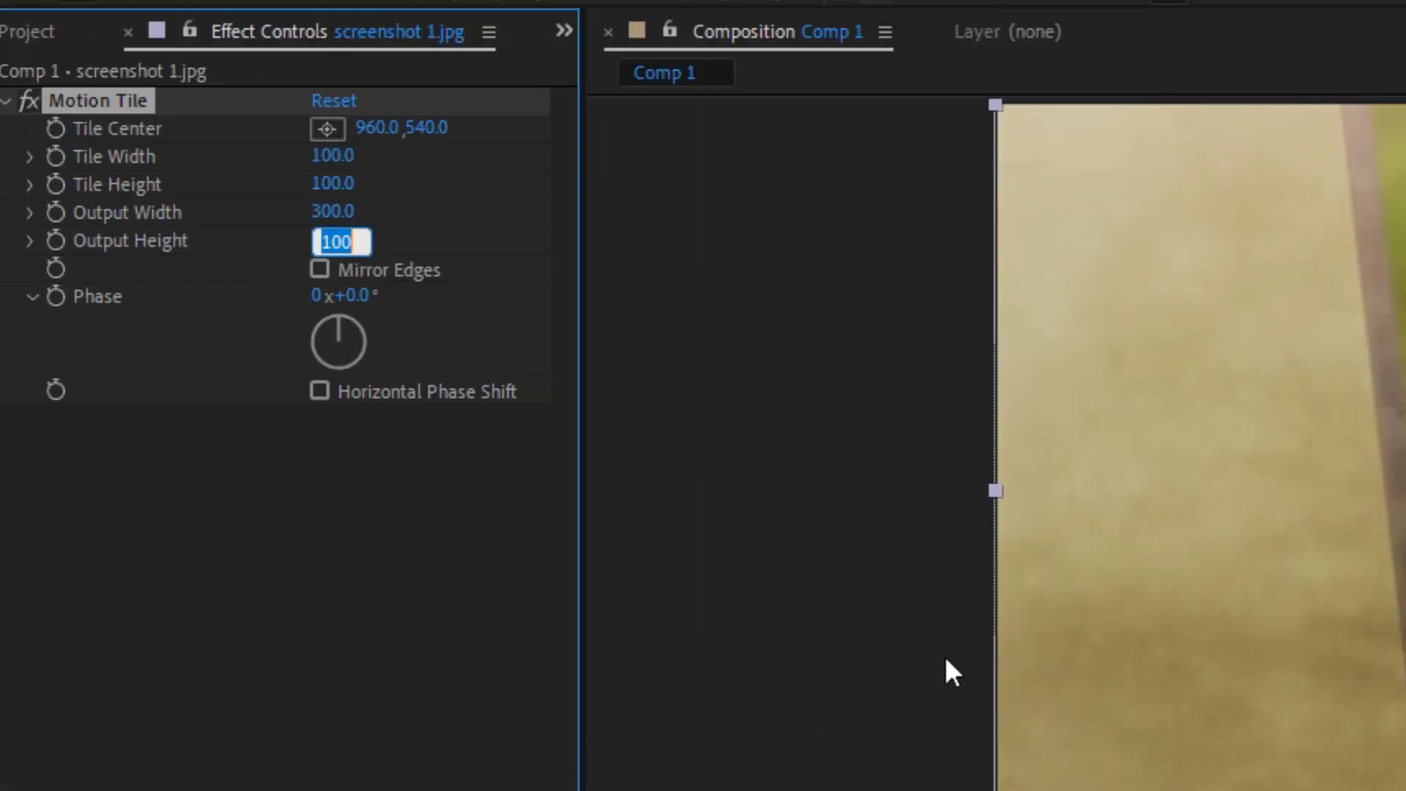
{"action": "type", "text": "300"}
{"action": "left_click", "coordinate": [319, 269]}
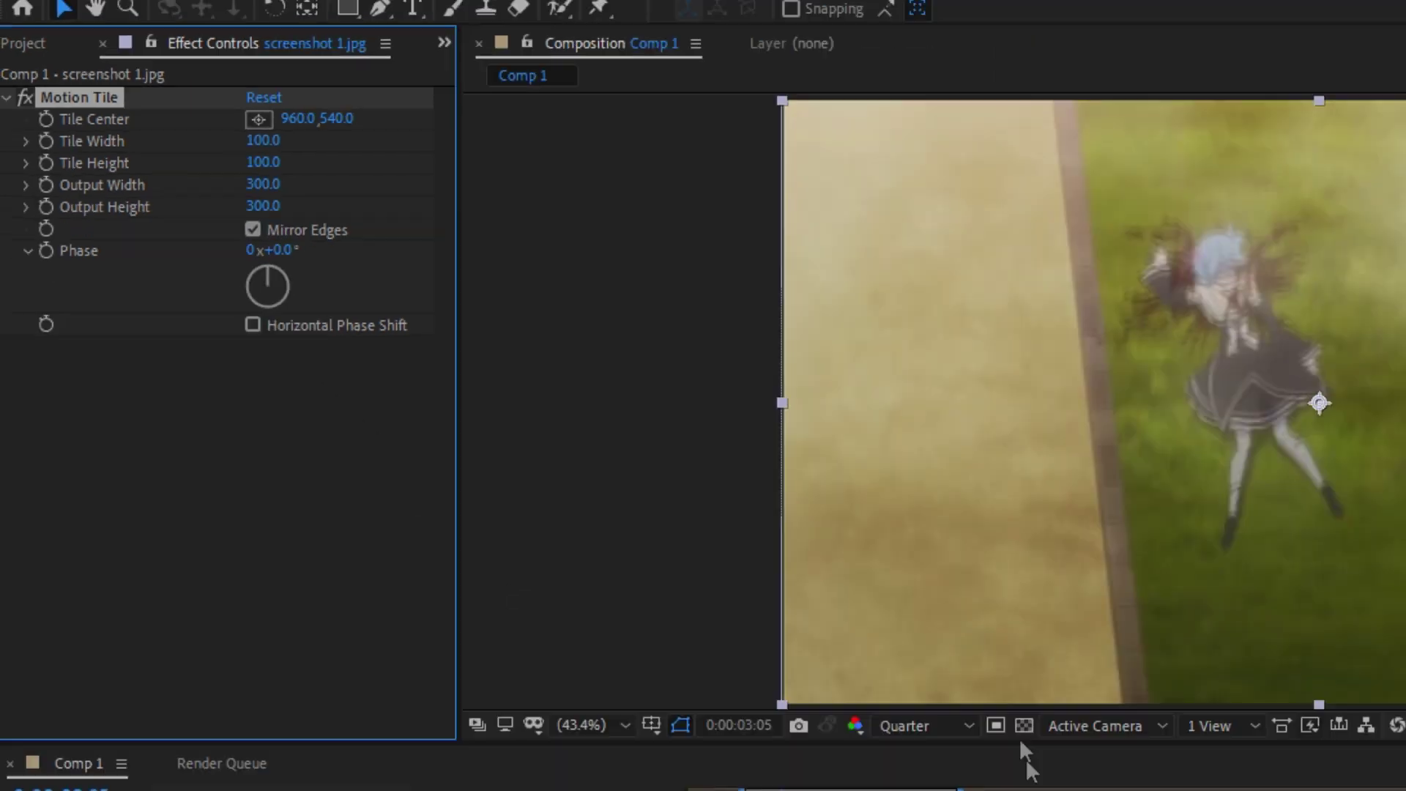
{"action": "left_click", "coordinate": [565, 497]}
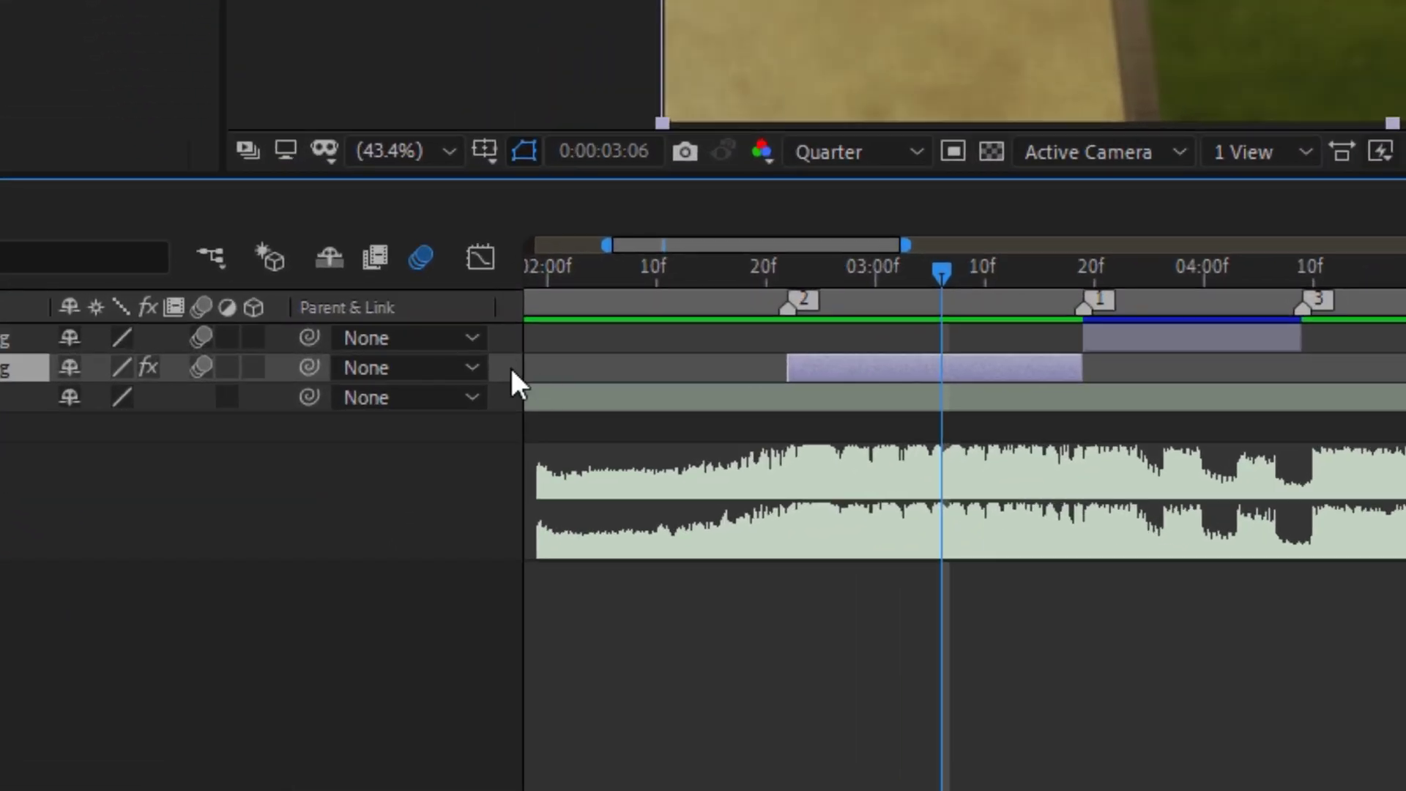
Add a new Null Object layer to Comp 1.
{"action": "right_click", "coordinate": [408, 509]}
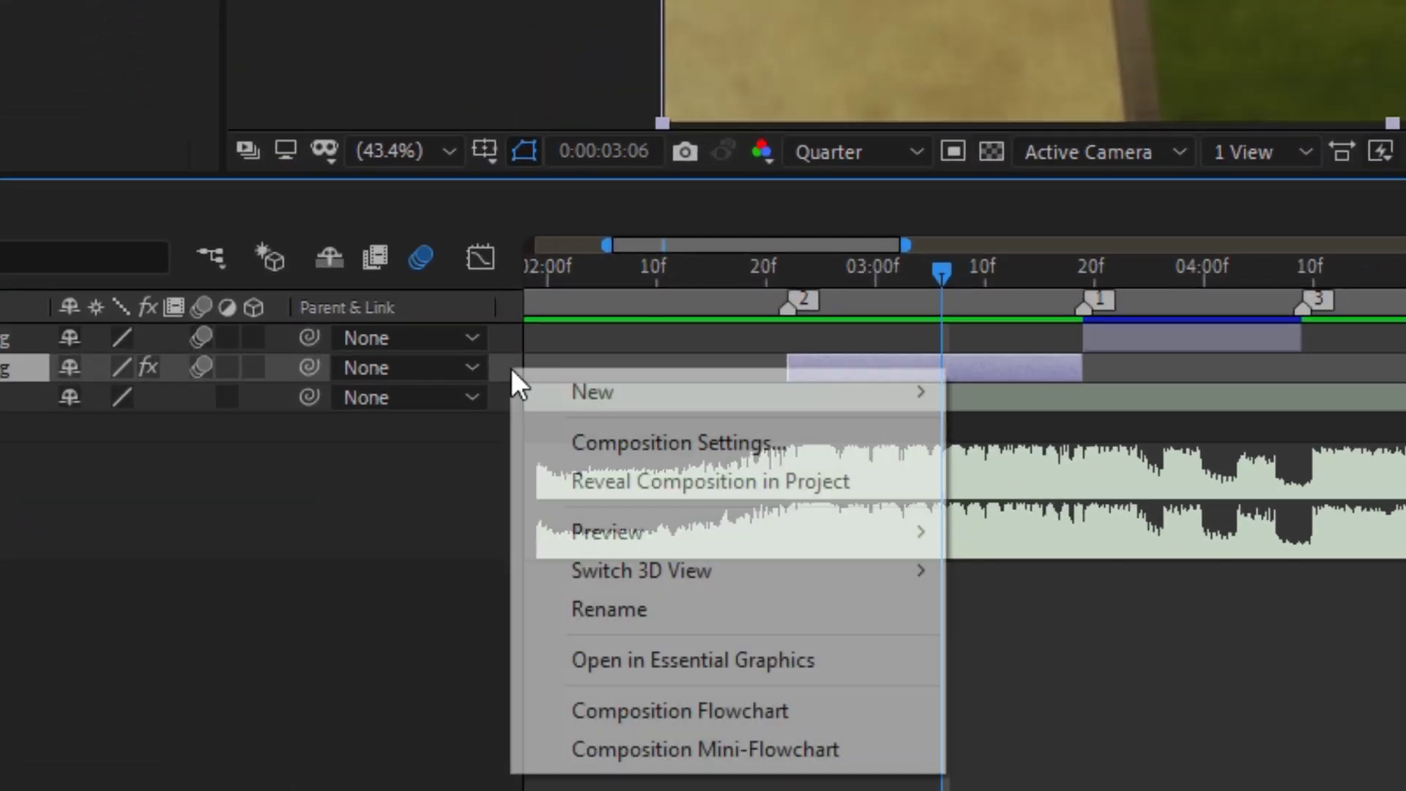
{"action": "mouse_move", "coordinate": [558, 392]}
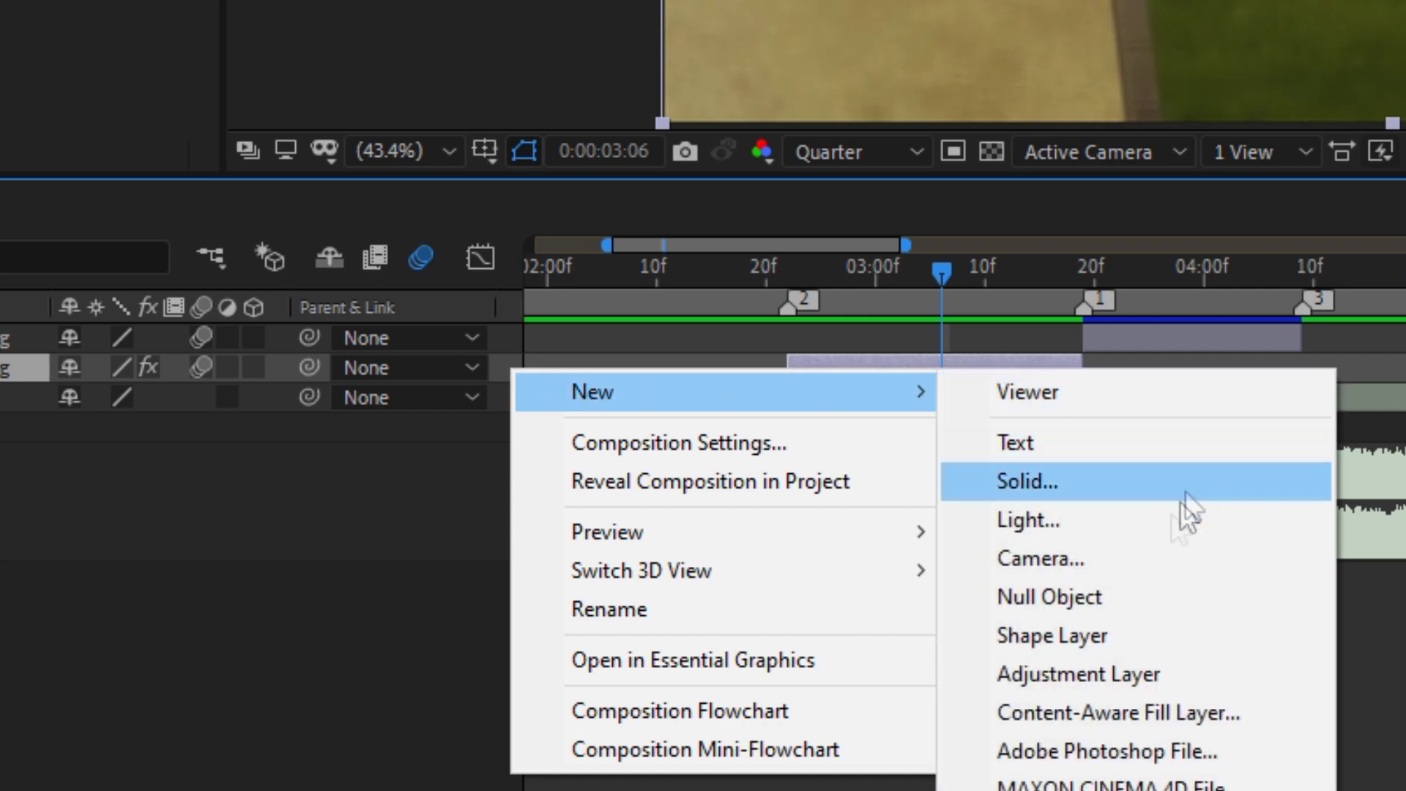
{"action": "left_click", "coordinate": [1047, 601]}
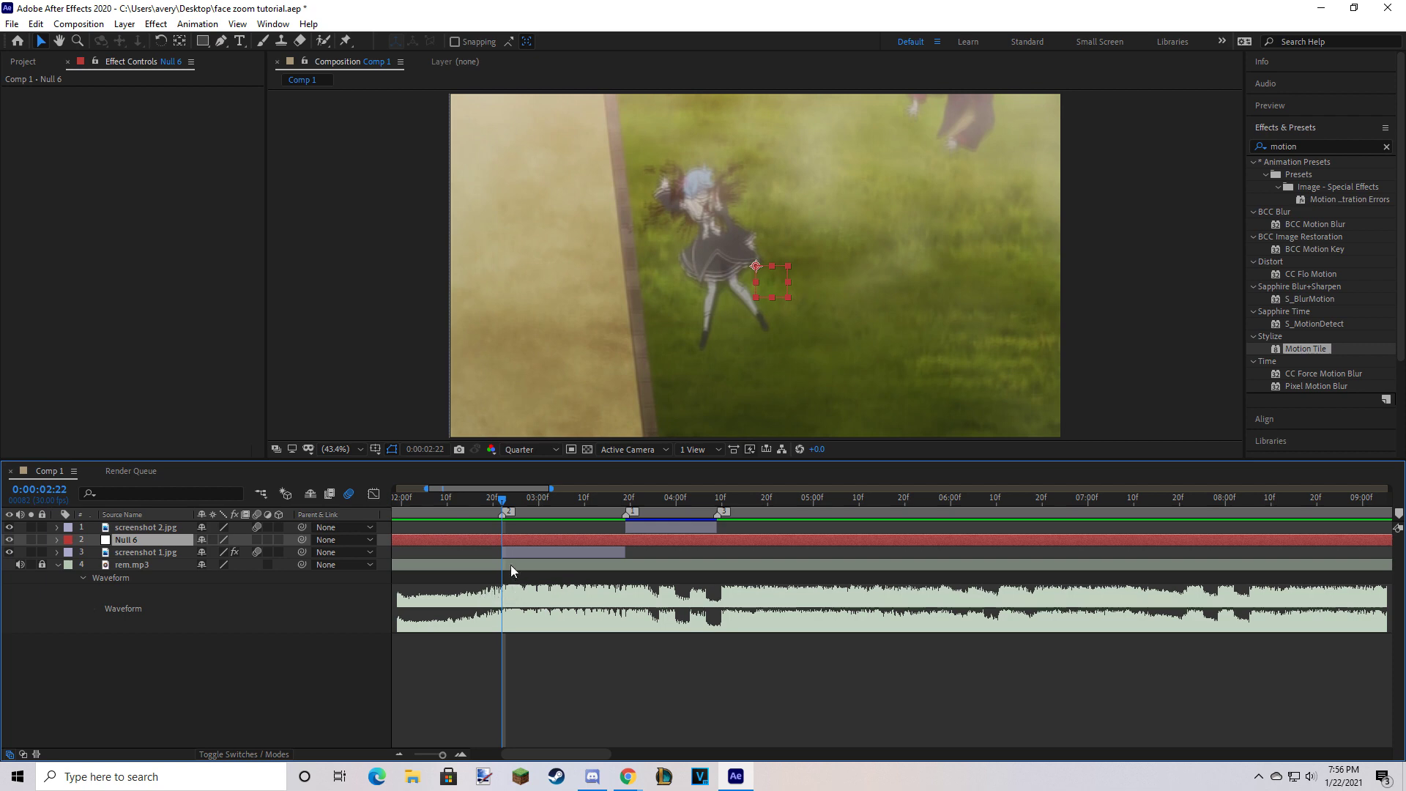
Trim Null 6 to screenshot 1.jpg's duration by splitting and deleting the outside pieces.
{"action": "key", "text": "ctrl+shift+d"}
{"action": "left_click", "coordinate": [495, 554]}
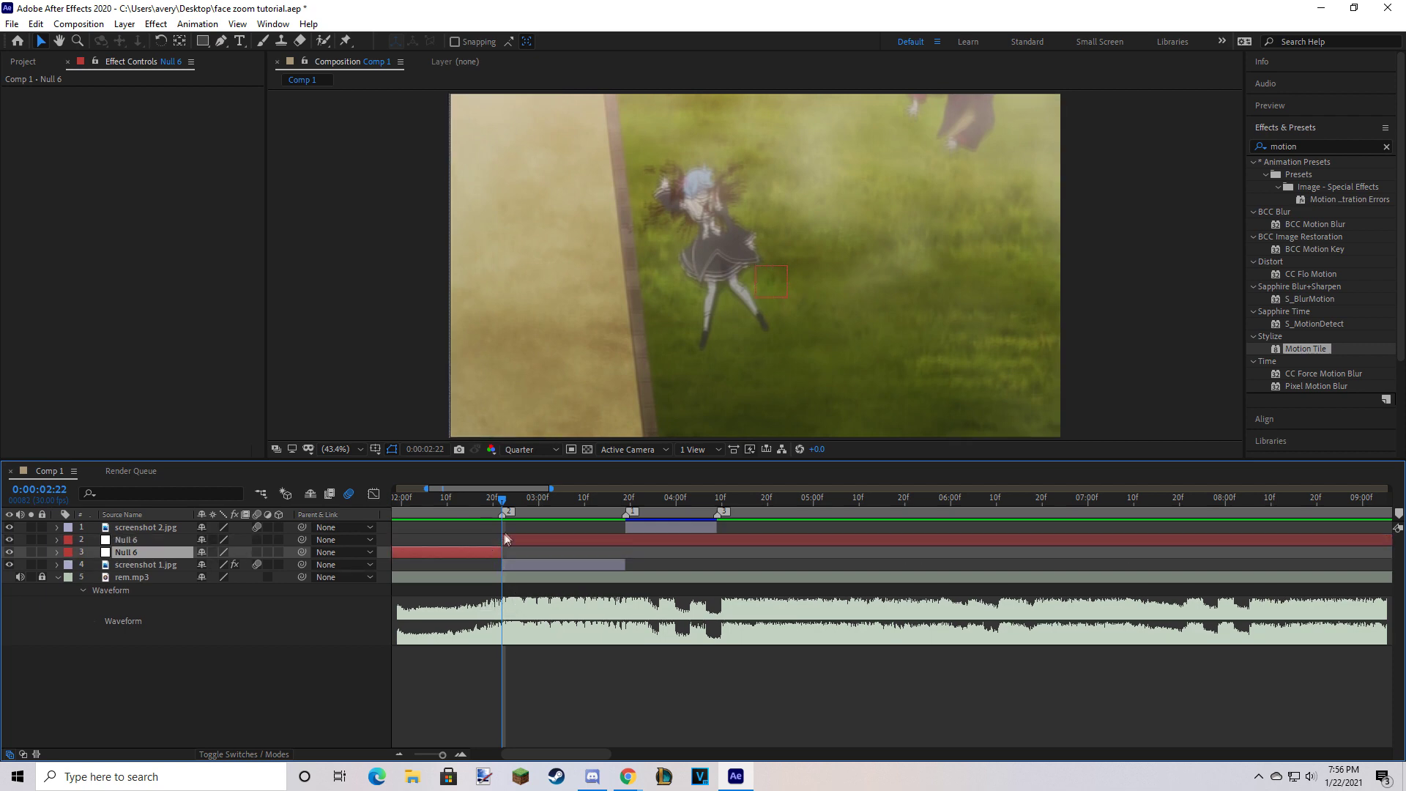
{"action": "key", "text": "Delete"}
{"action": "left_click_drag", "start_coordinate": [502, 500], "coordinate": [626, 539]}
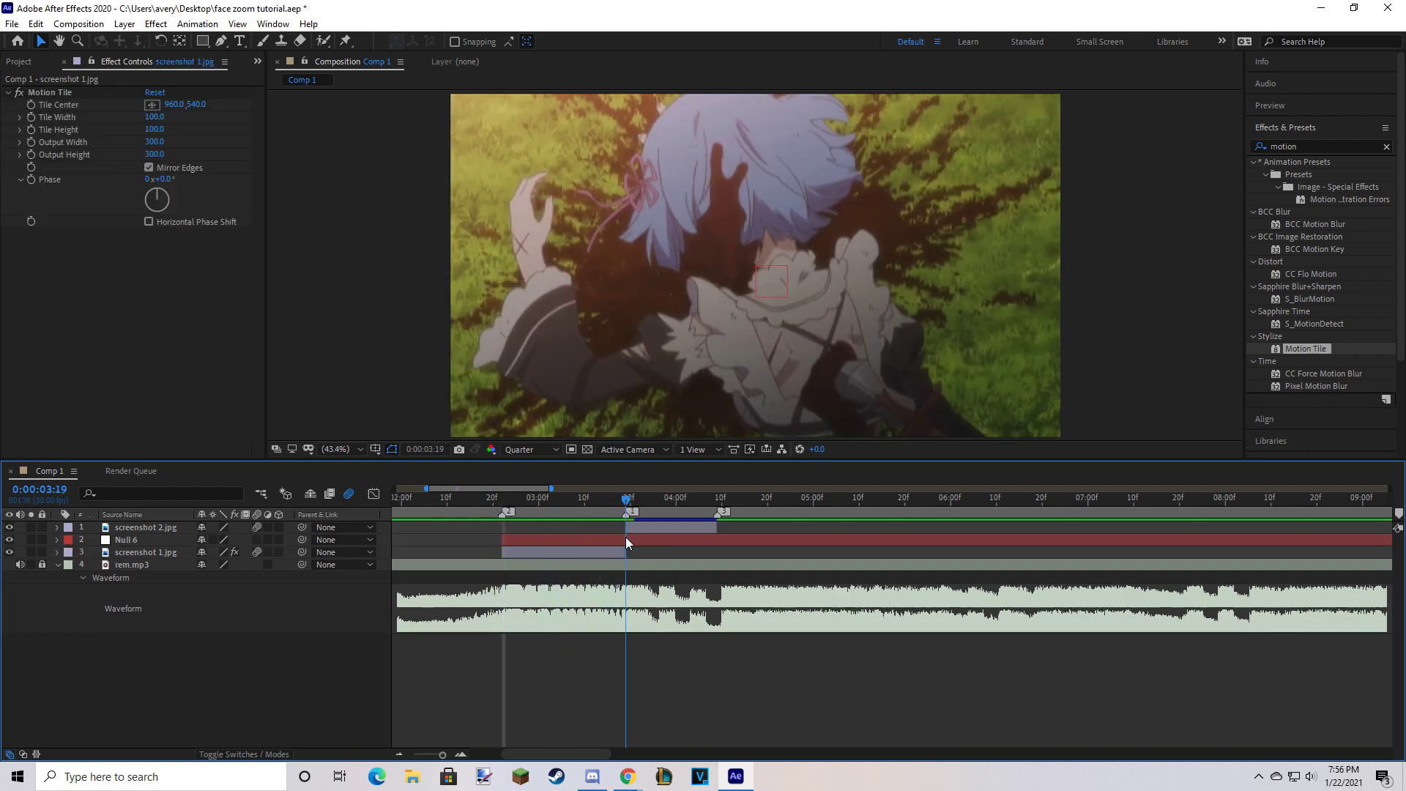
{"action": "left_click", "coordinate": [626, 539]}
{"action": "key", "text": "ctrl+shift+d"}
{"action": "key", "text": "Delete"}
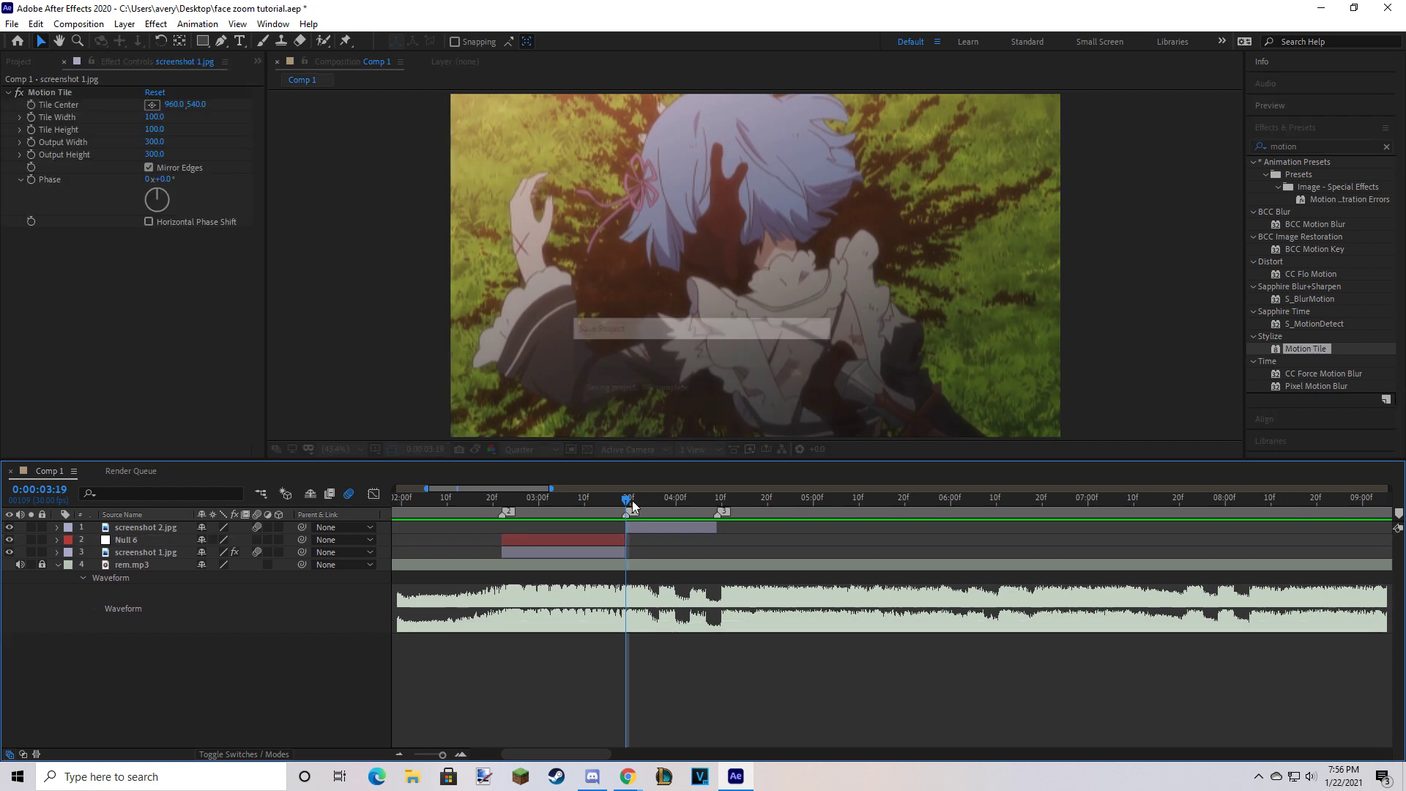
{"action": "left_click", "coordinate": [571, 498]}
{"action": "left_click", "coordinate": [555, 543]}
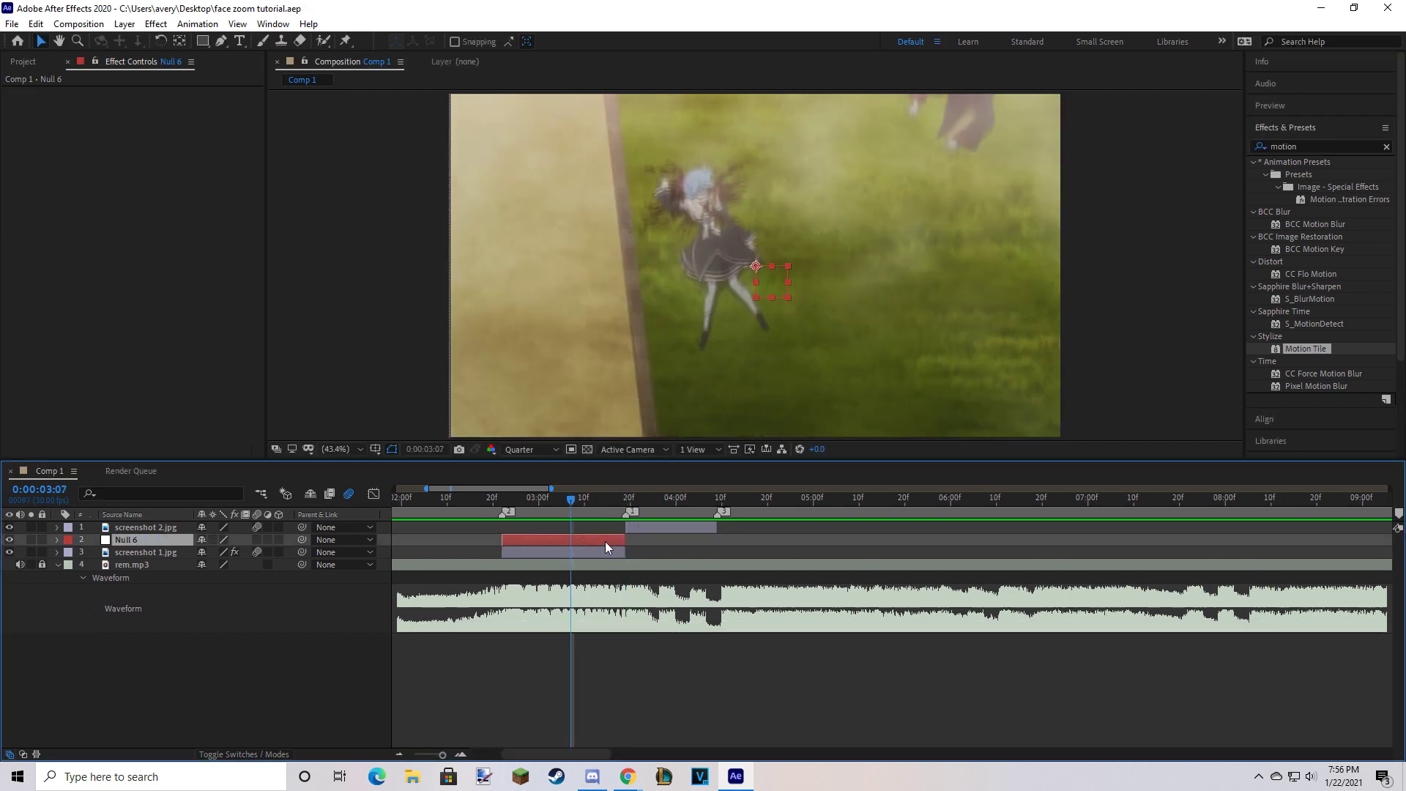
Paste a Null 6 copy aligned and trimmed to screenshot 2.jpg, then save the project.
{"action": "left_click", "coordinate": [644, 529]}
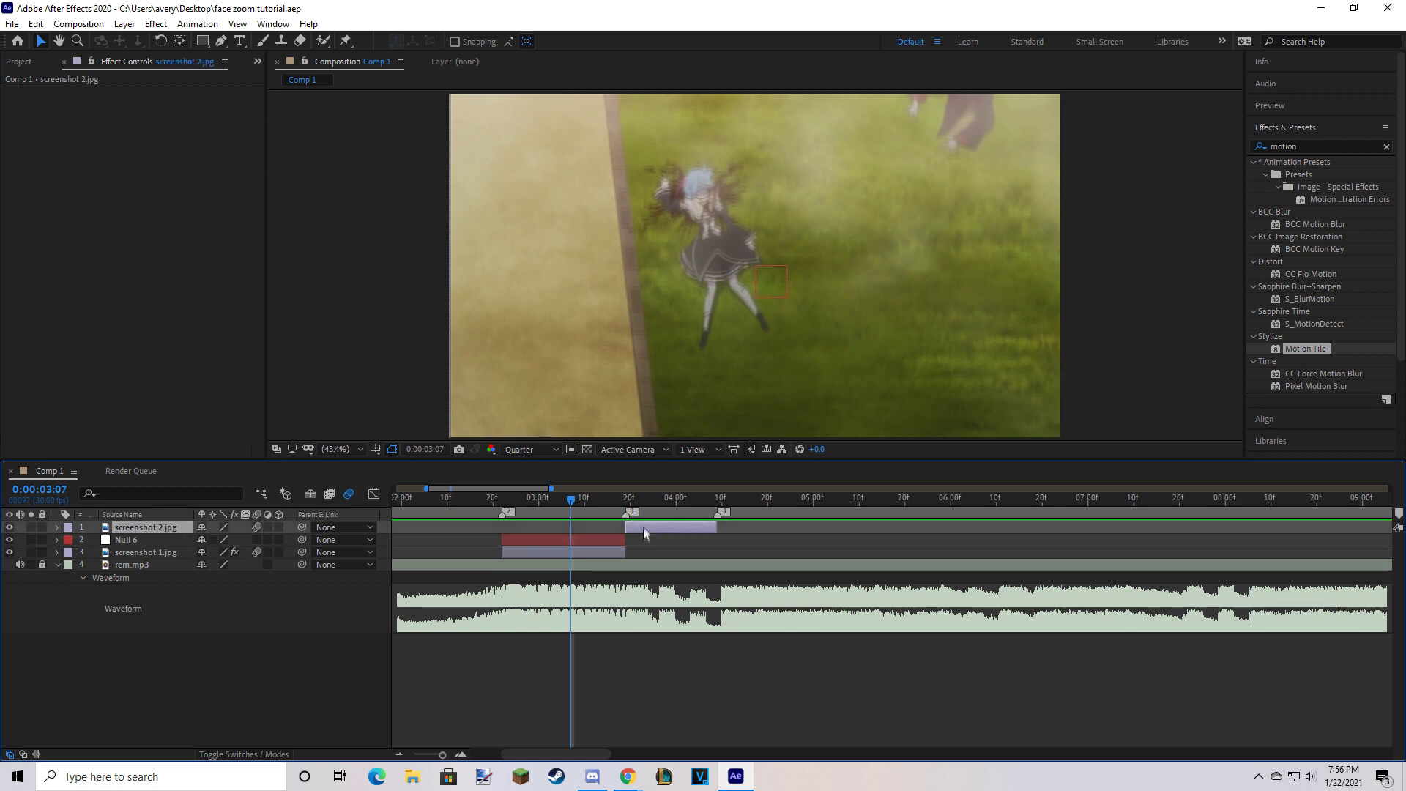
{"action": "key", "text": "ctrl+v"}
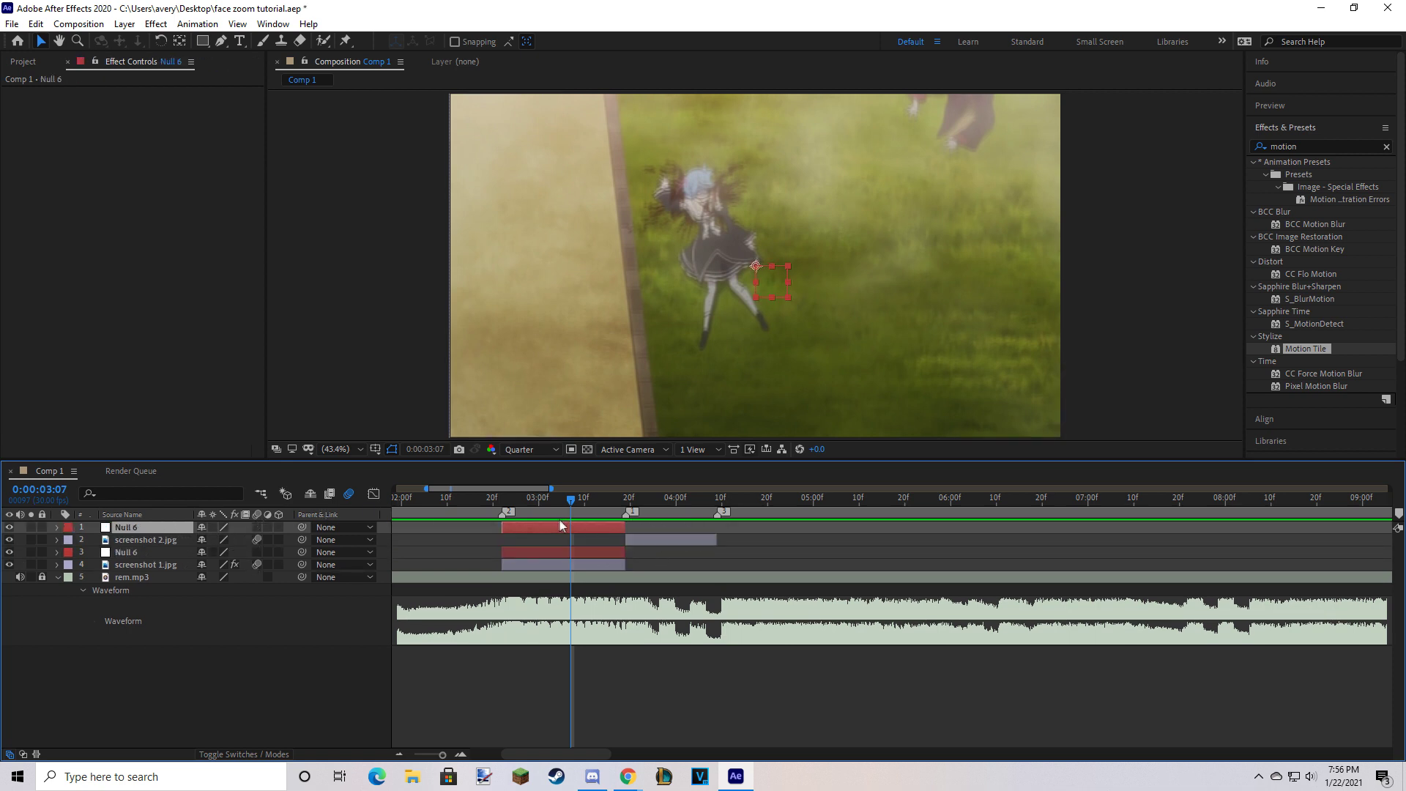
{"action": "left_click_drag", "start_coordinate": [543, 533], "coordinate": [662, 530]}
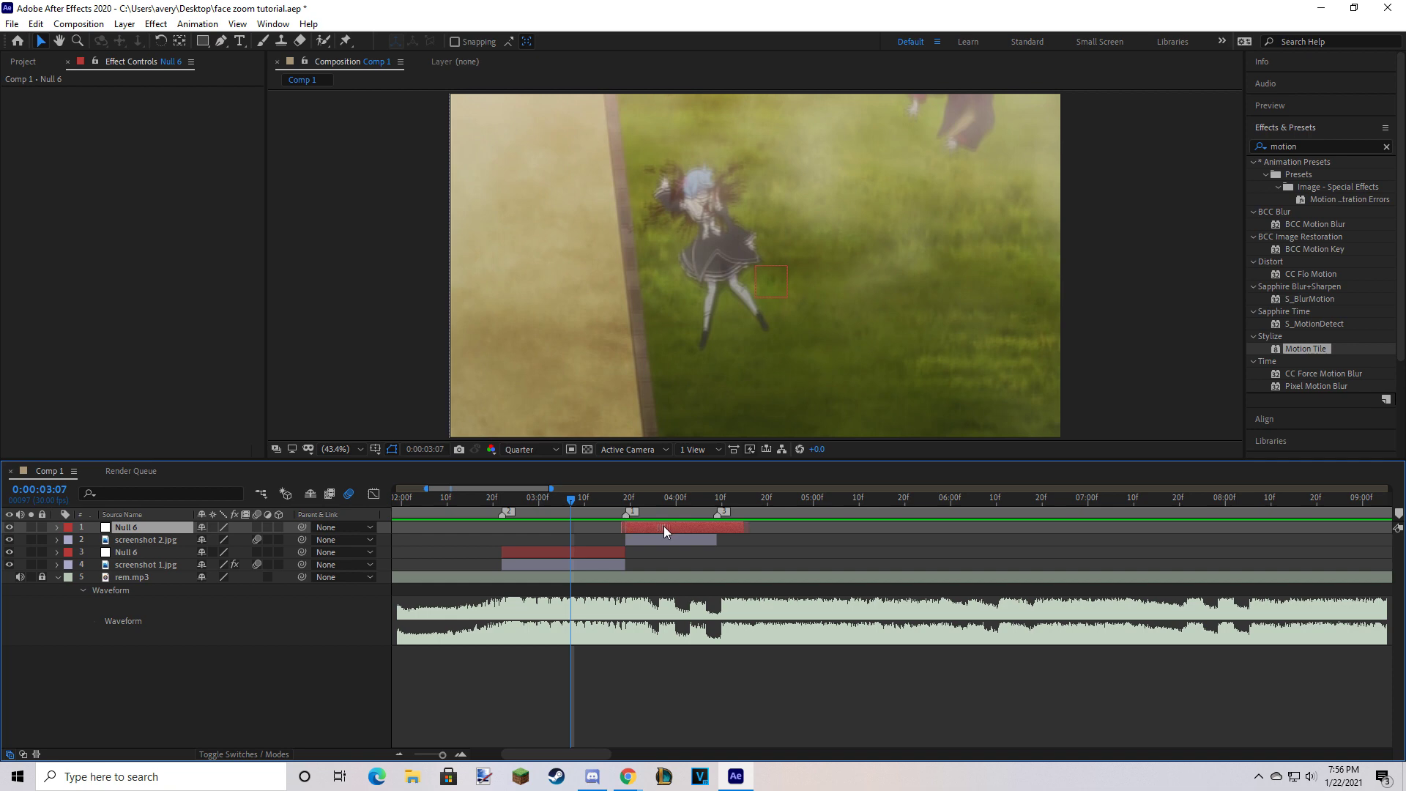
{"action": "key", "text": "3"}
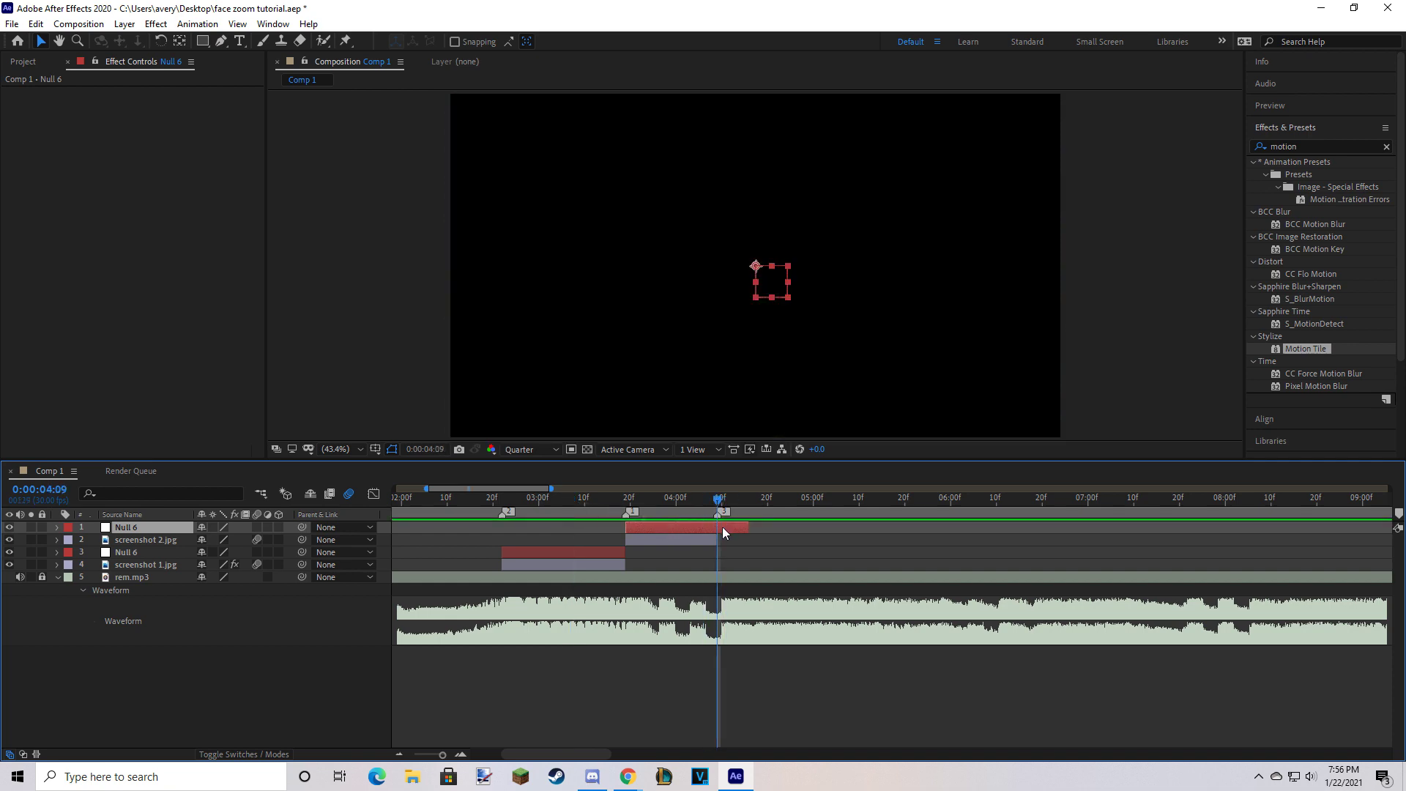
{"action": "key", "text": "ctrl+shift+d"}
{"action": "key", "text": "Delete"}
{"action": "key", "text": "ctrl+s"}
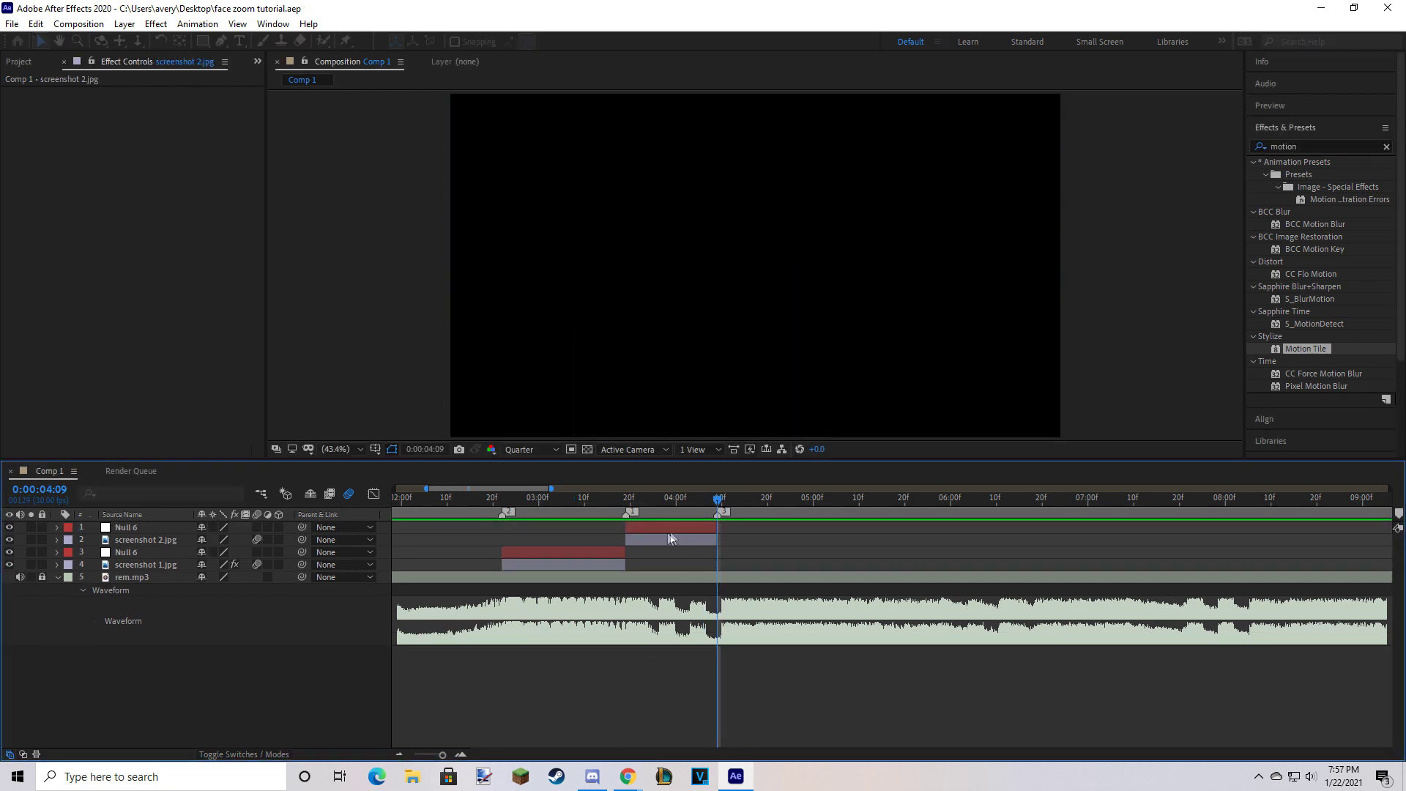
Parent screenshot 1.jpg to its Null 6 and screenshot 2.jpg to the top Null 6.
{"action": "left_click_drag", "start_coordinate": [718, 502], "coordinate": [537, 527]}
{"action": "left_click", "coordinate": [542, 564]}
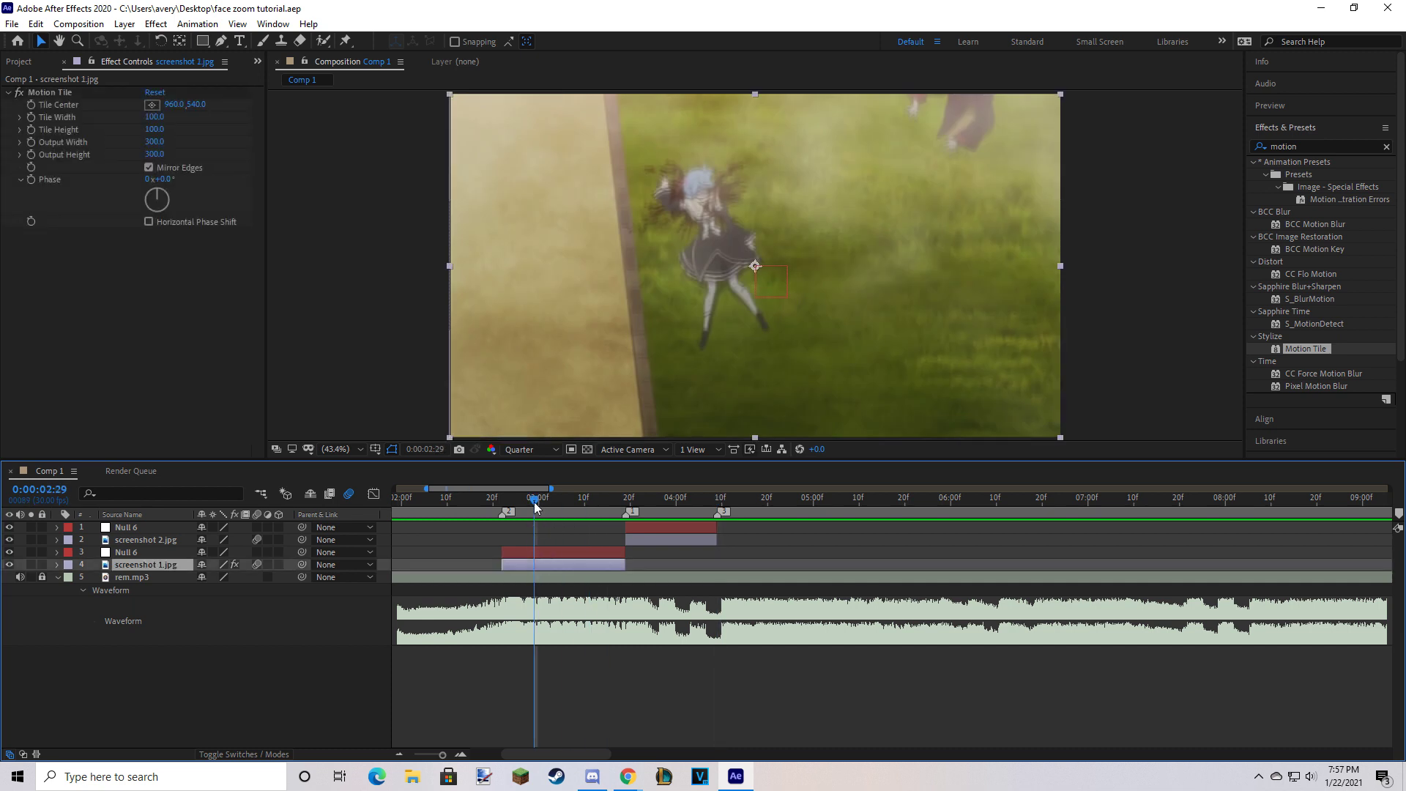
{"action": "key", "text": "Page_Down"}
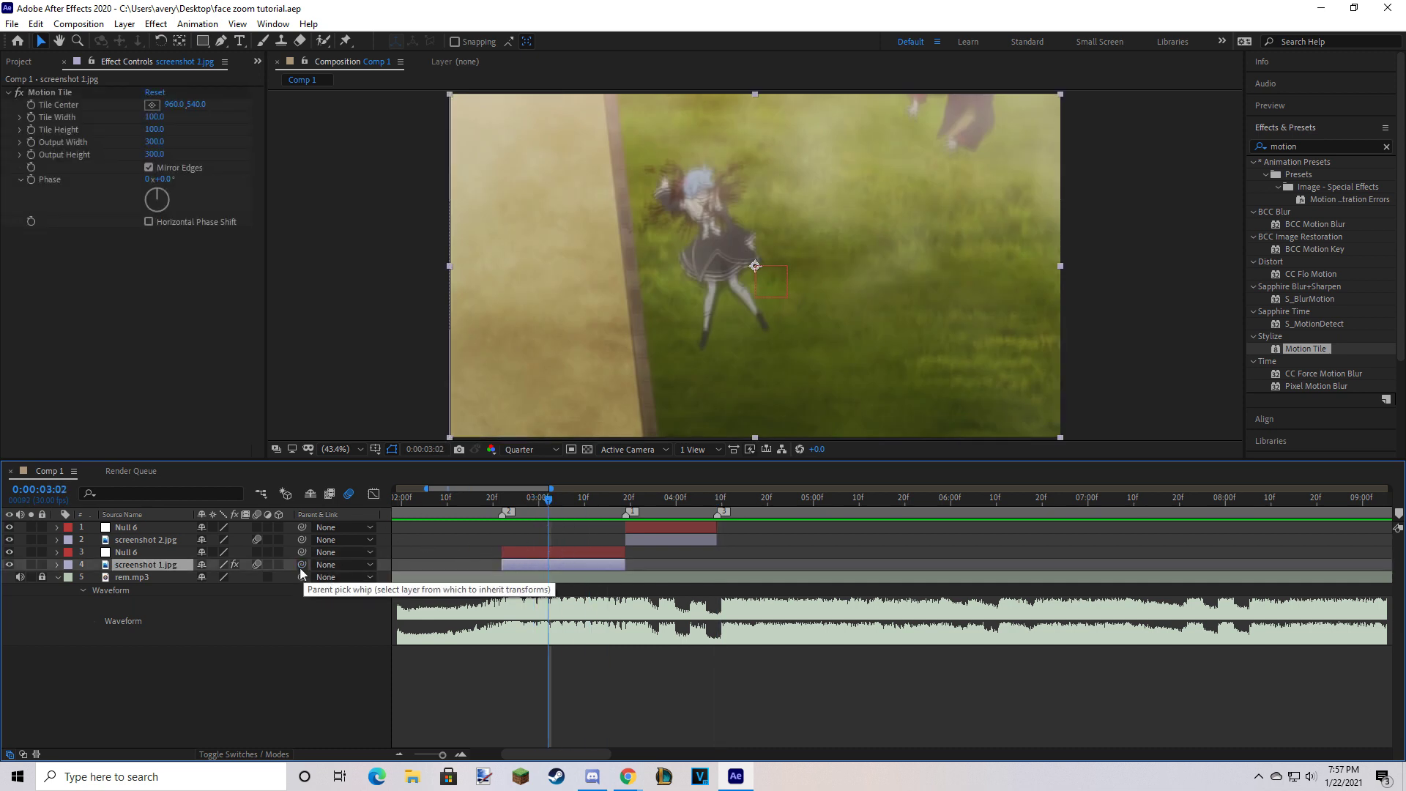
{"action": "left_click_drag", "start_coordinate": [303, 564], "coordinate": [132, 552]}
{"action": "left_click", "coordinate": [641, 536]}
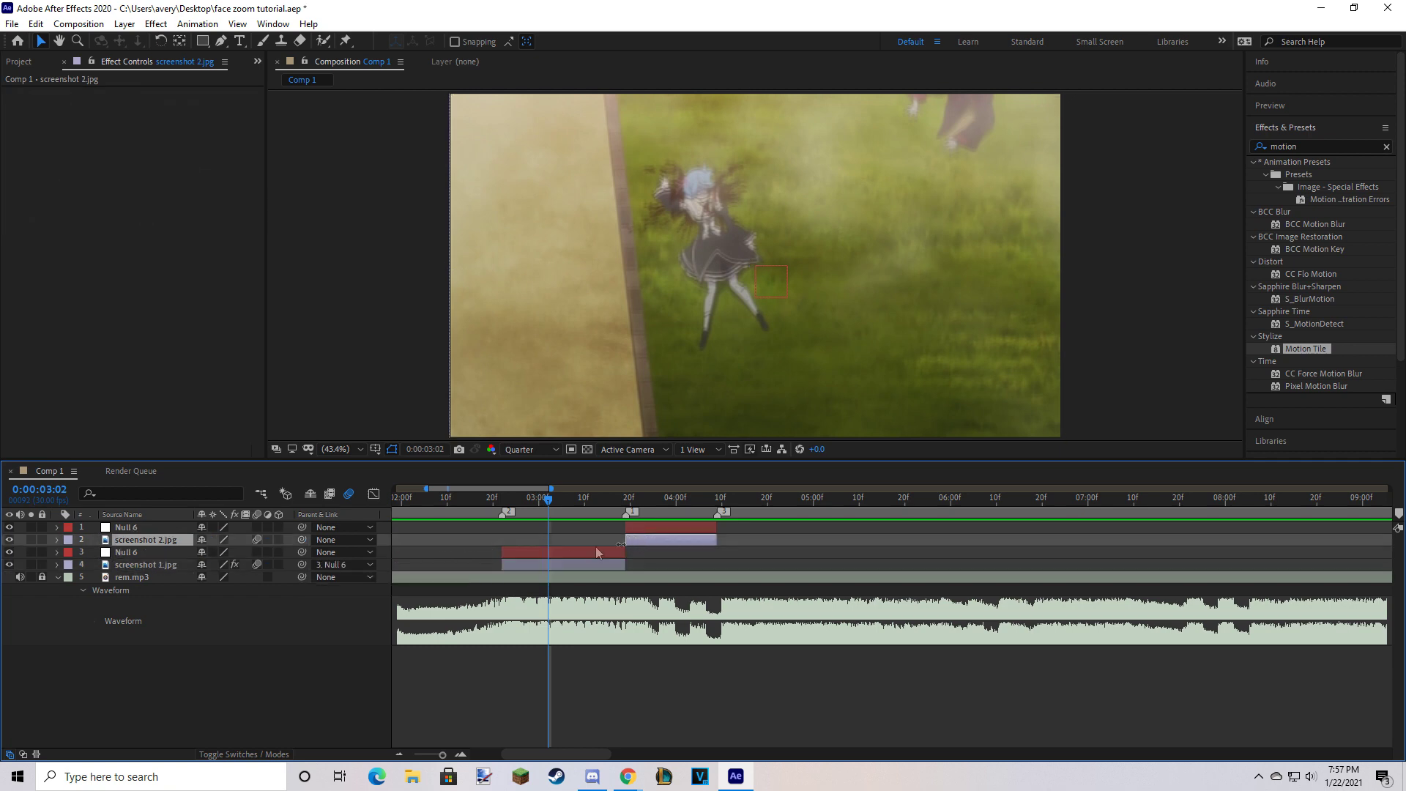
{"action": "left_click_drag", "start_coordinate": [302, 540], "coordinate": [171, 530]}
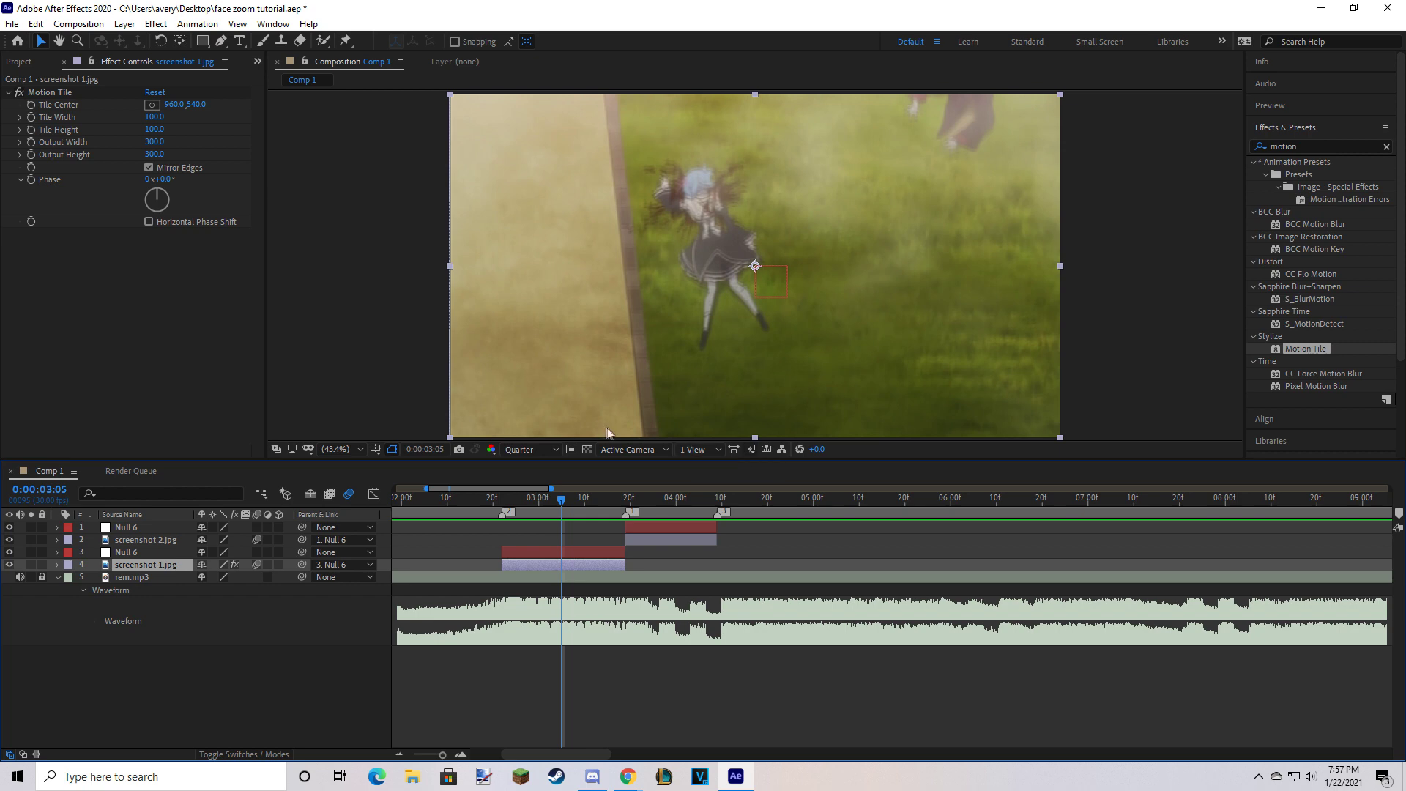
{"action": "left_click_drag", "start_coordinate": [565, 499], "coordinate": [538, 498]}
Select the Null 6 controlling screenshot 1 at 3:06 and reveal its Scale and Position.
{"action": "left_click", "coordinate": [582, 550]}
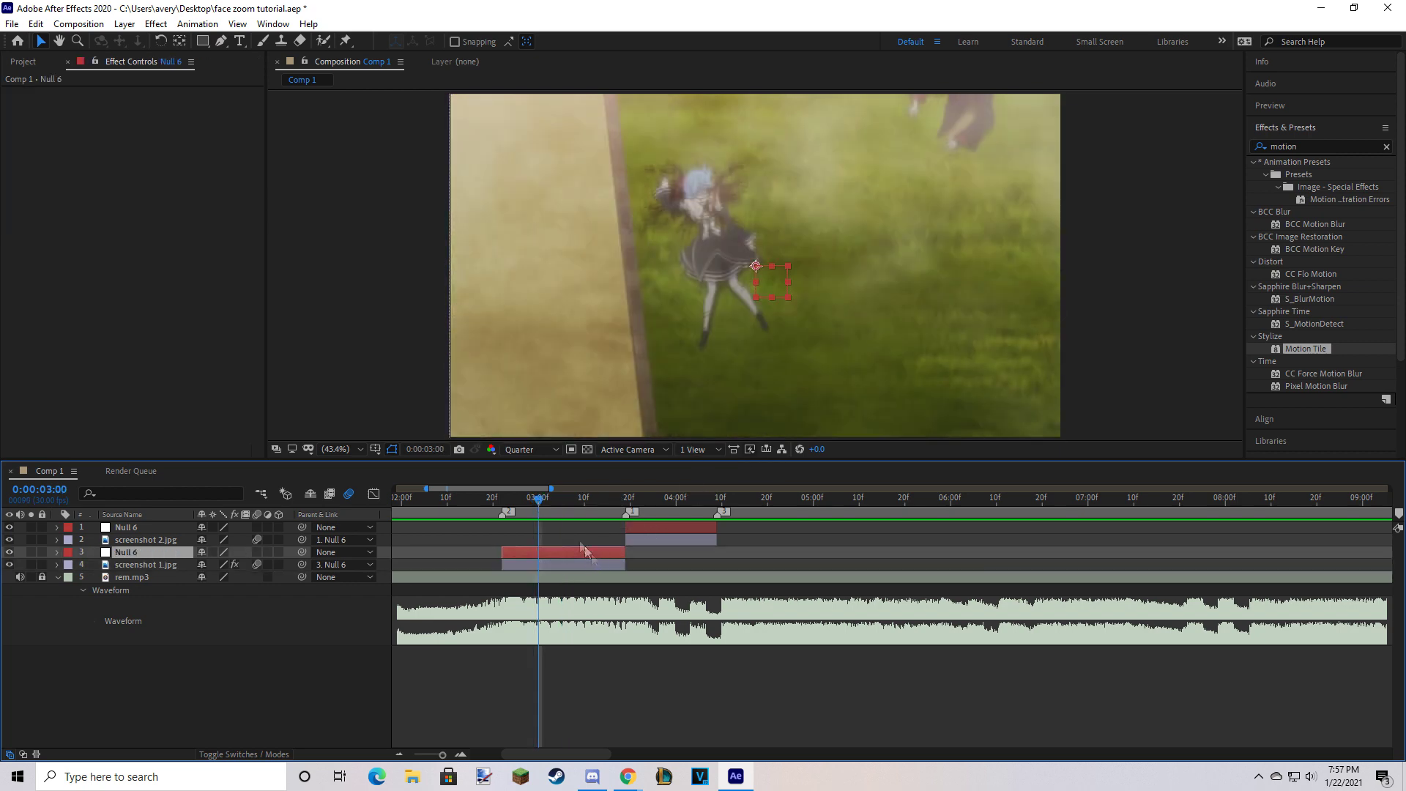
{"action": "left_click", "coordinate": [561, 508]}
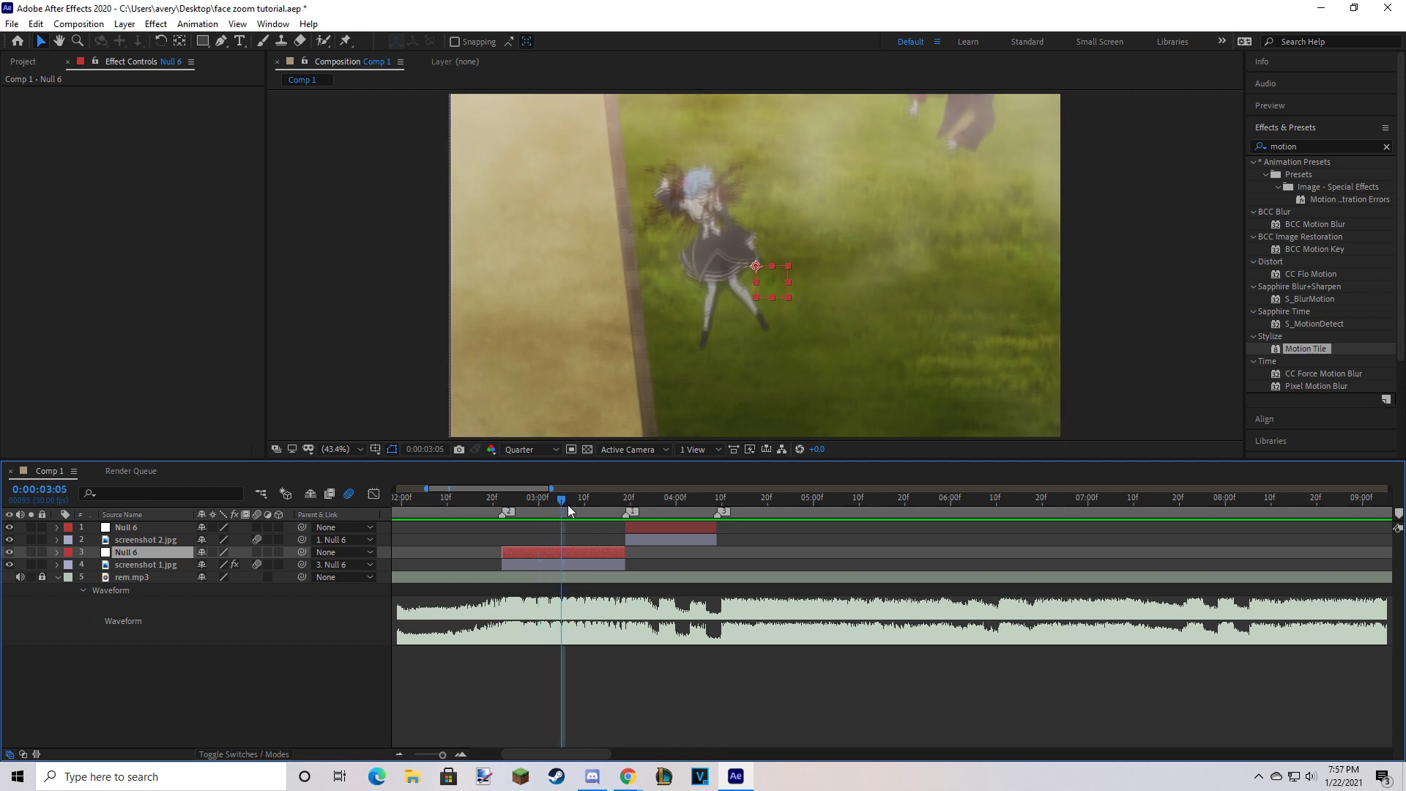
{"action": "left_click", "coordinate": [566, 505]}
{"action": "key", "text": "equal"}
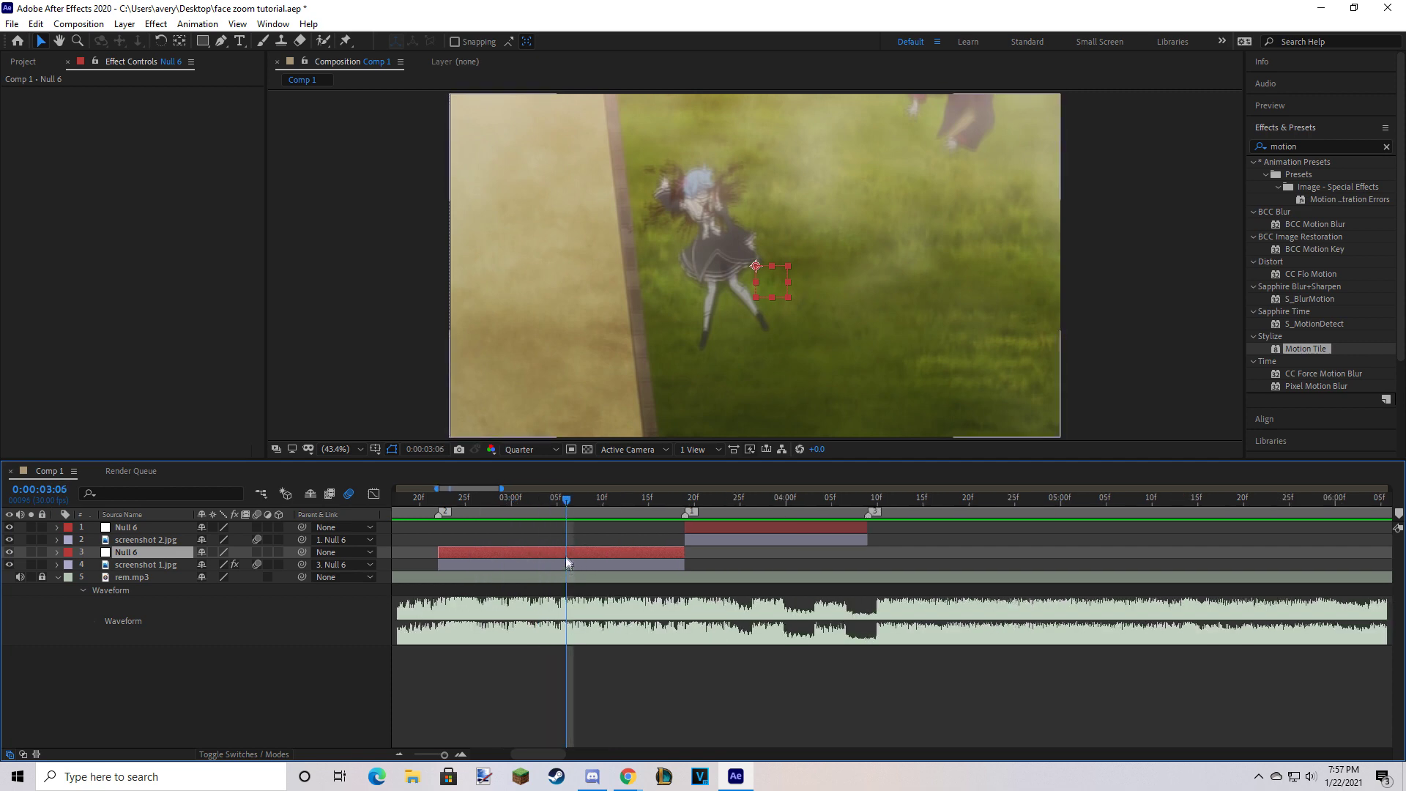
{"action": "key", "text": "s"}
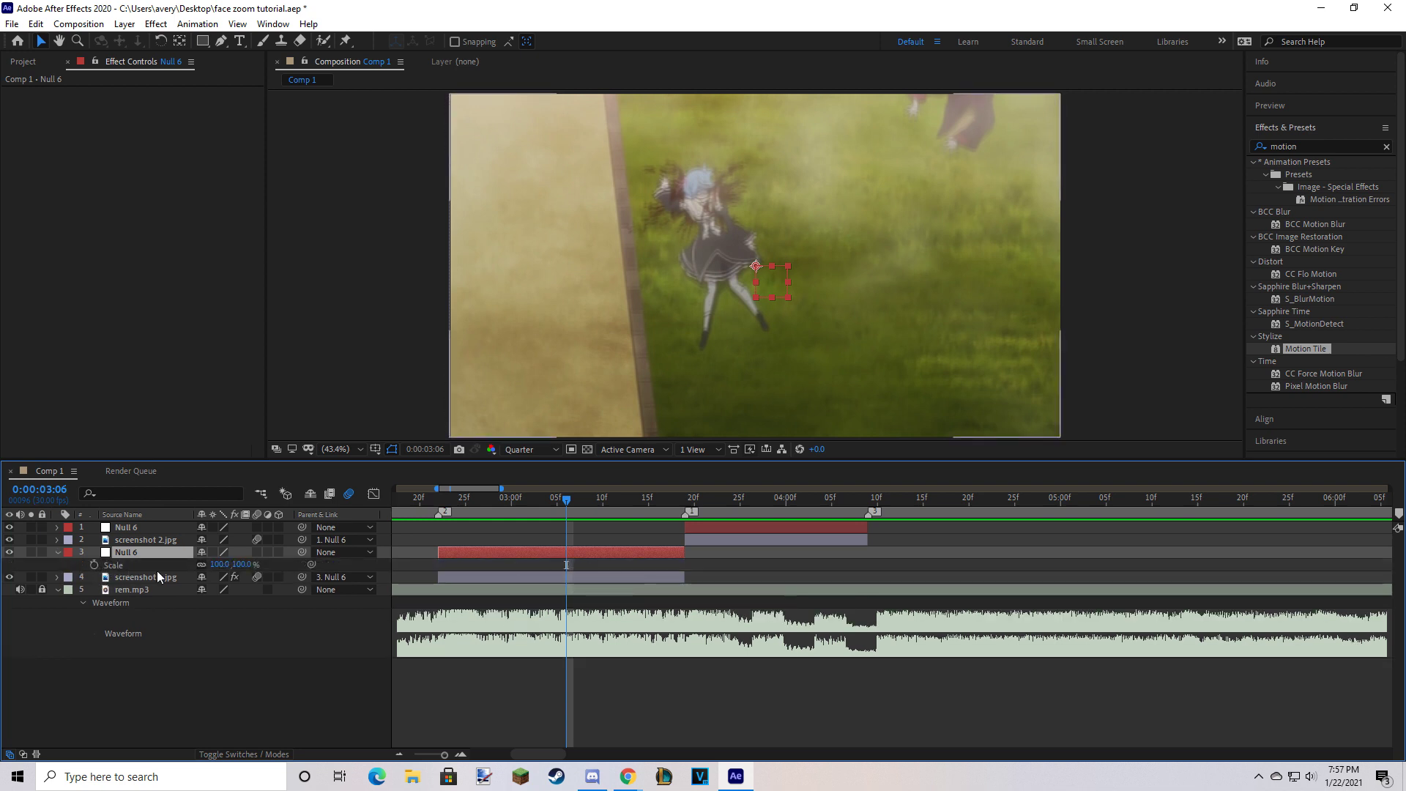
{"action": "key", "text": "shift+p"}
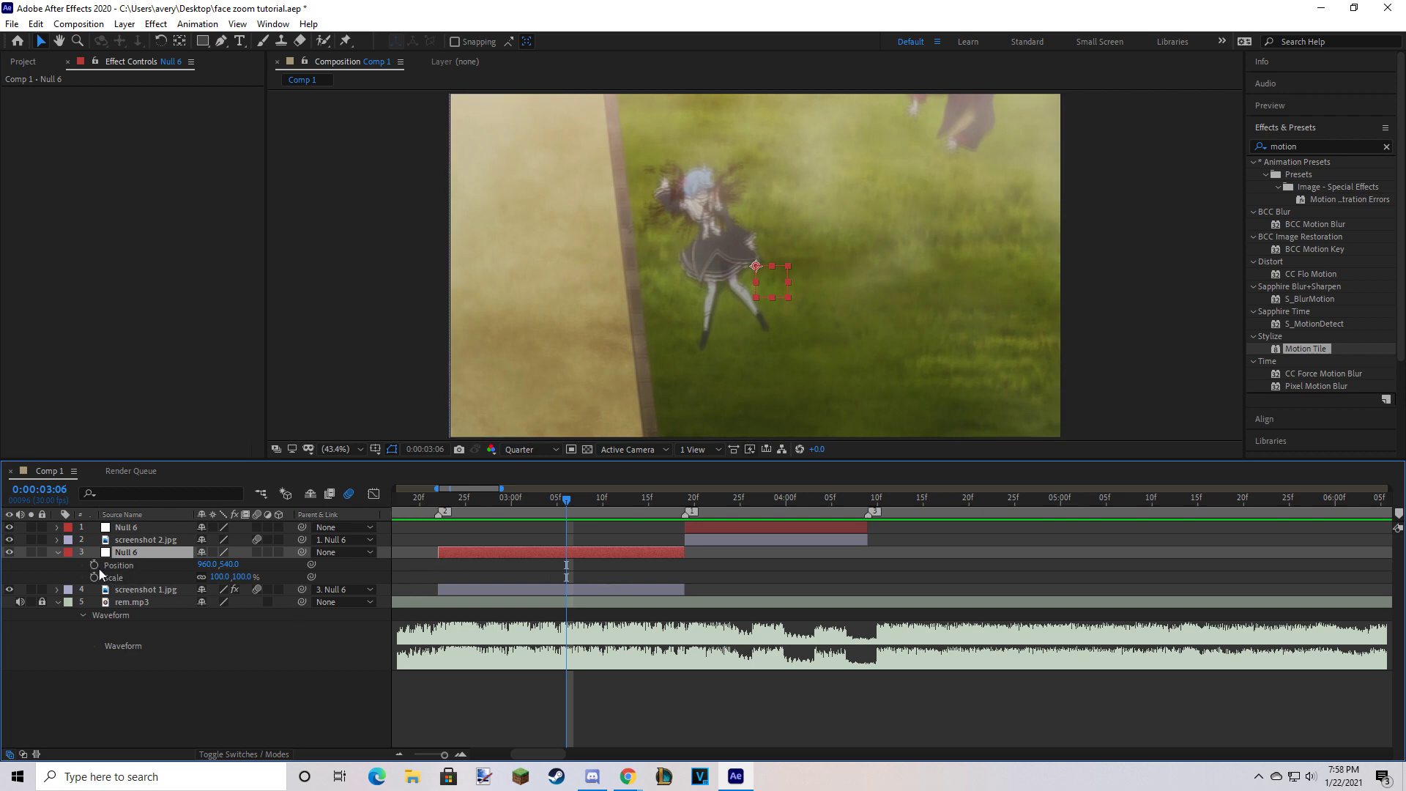
Separate the null's Position into X and Y dimensions.
{"action": "right_click", "coordinate": [126, 569]}
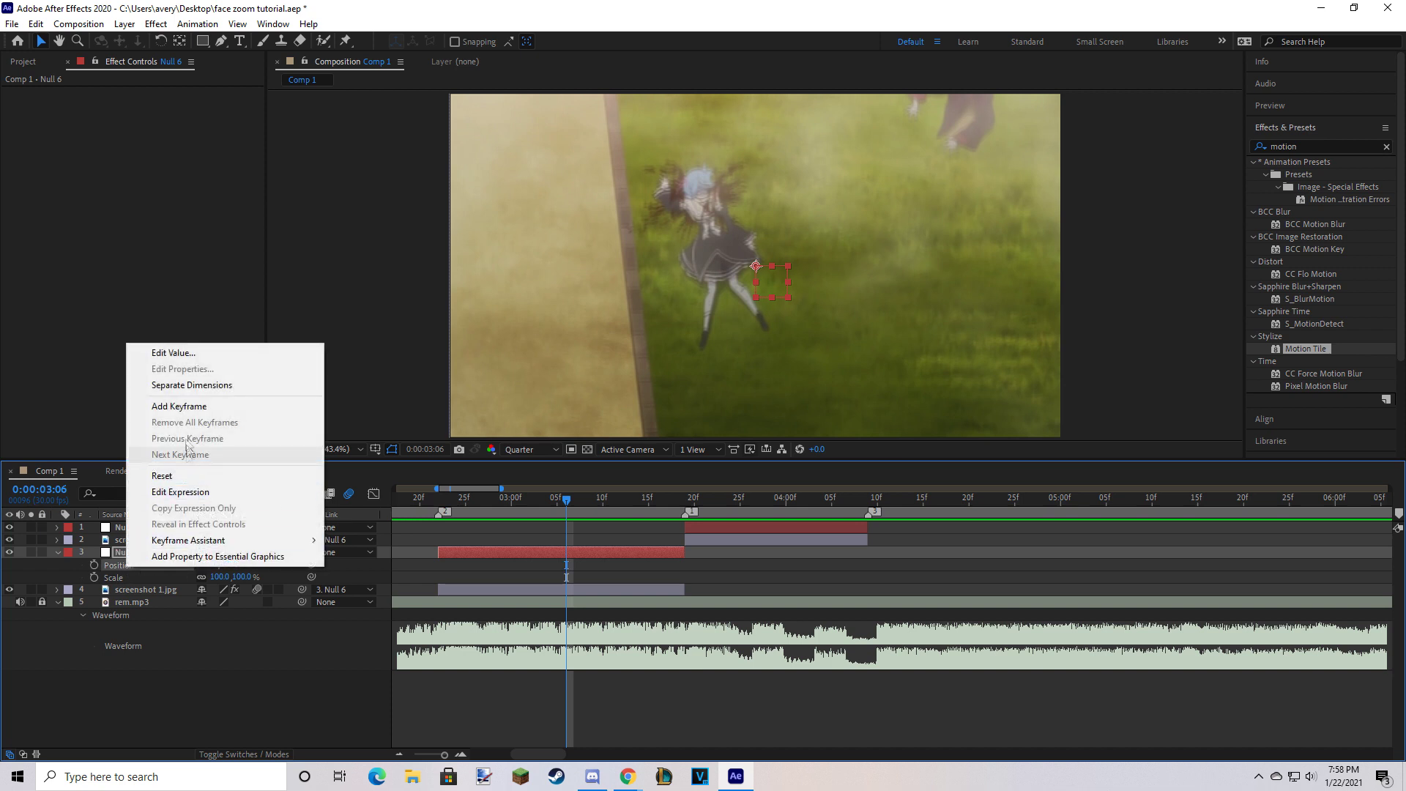
{"action": "left_click", "coordinate": [174, 385]}
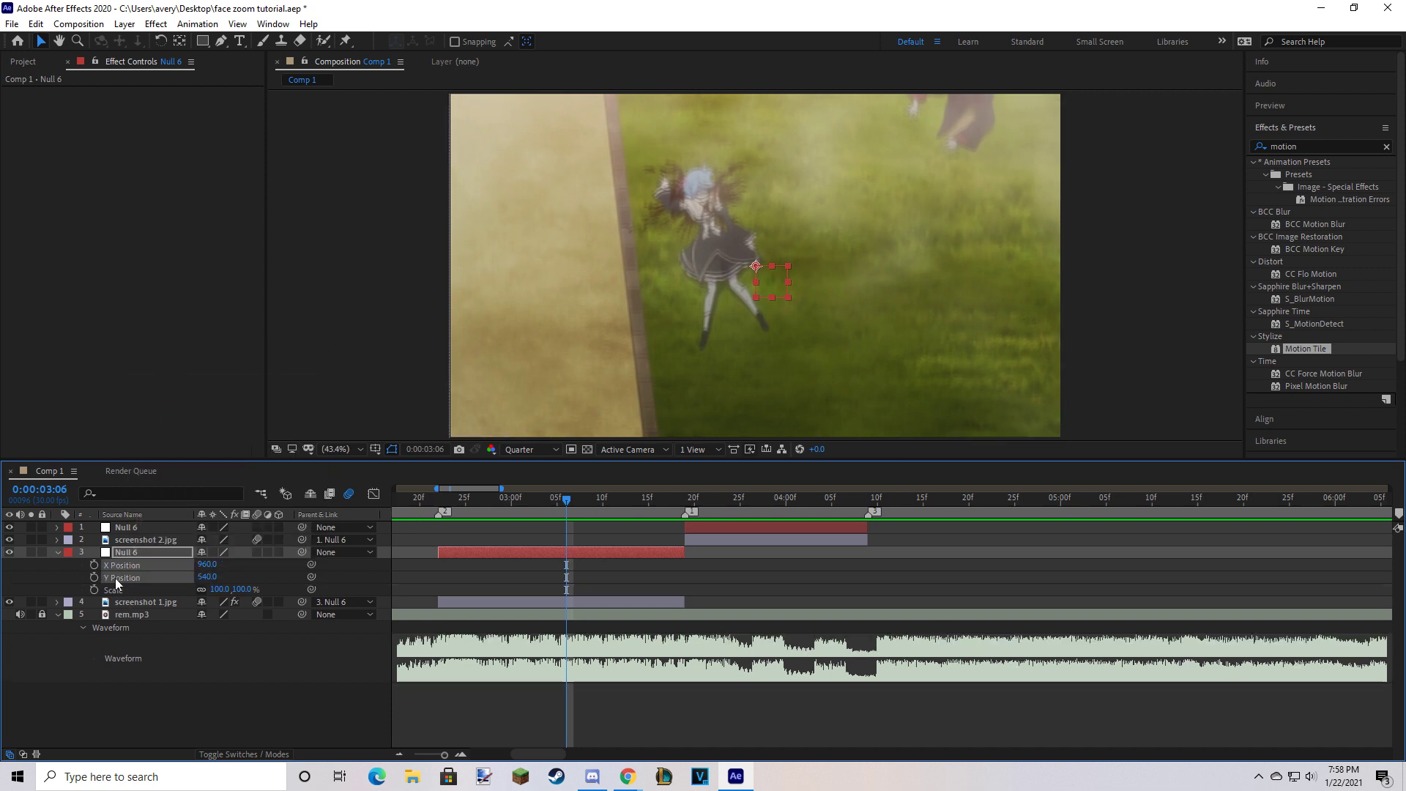
{"action": "left_click_drag", "start_coordinate": [207, 564], "coordinate": [231, 602]}
{"action": "key", "text": "ctrl+z"}
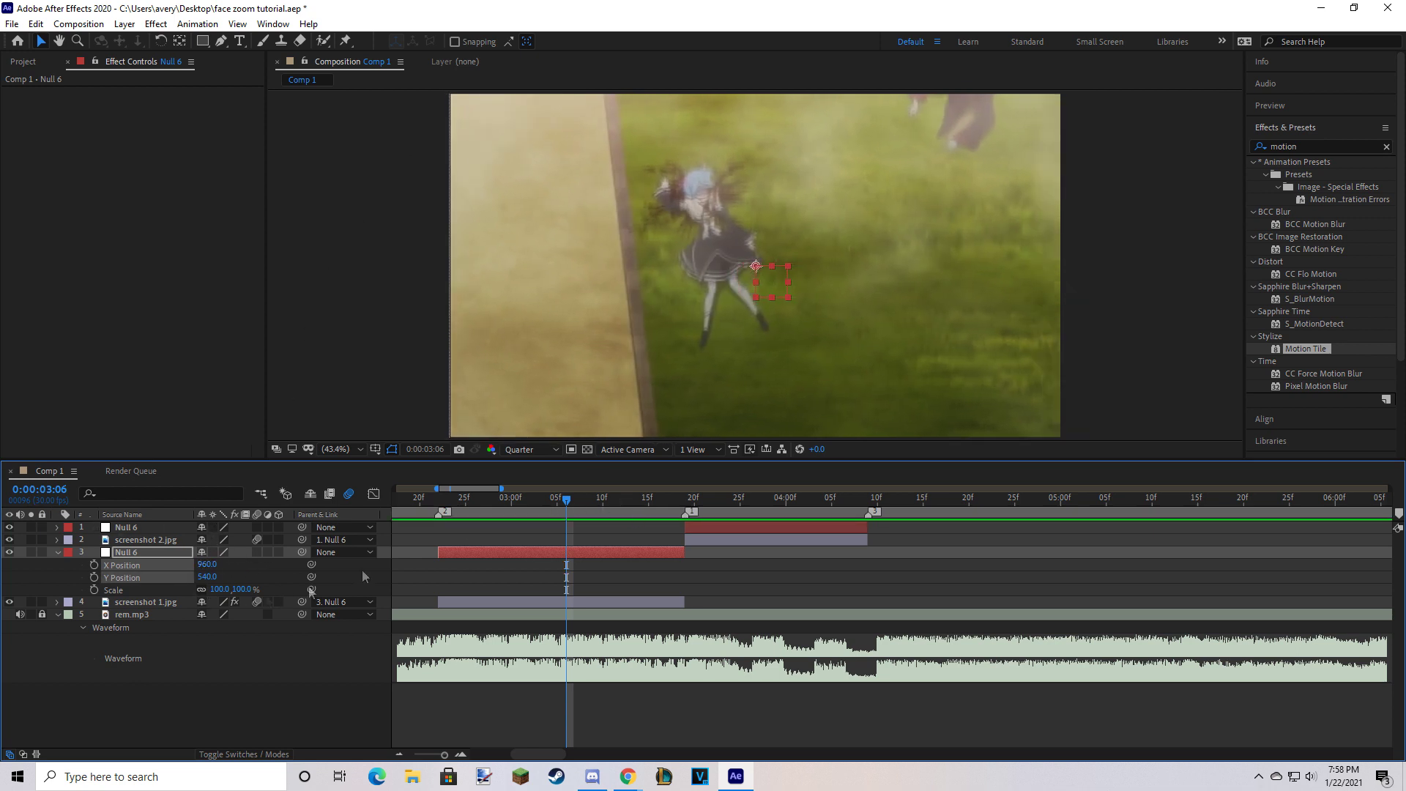
Keyframe Scale, Y Position and X Position at 3:06, then move to the cut at 3:18.
{"action": "left_click", "coordinate": [94, 589]}
{"action": "left_click", "coordinate": [94, 577]}
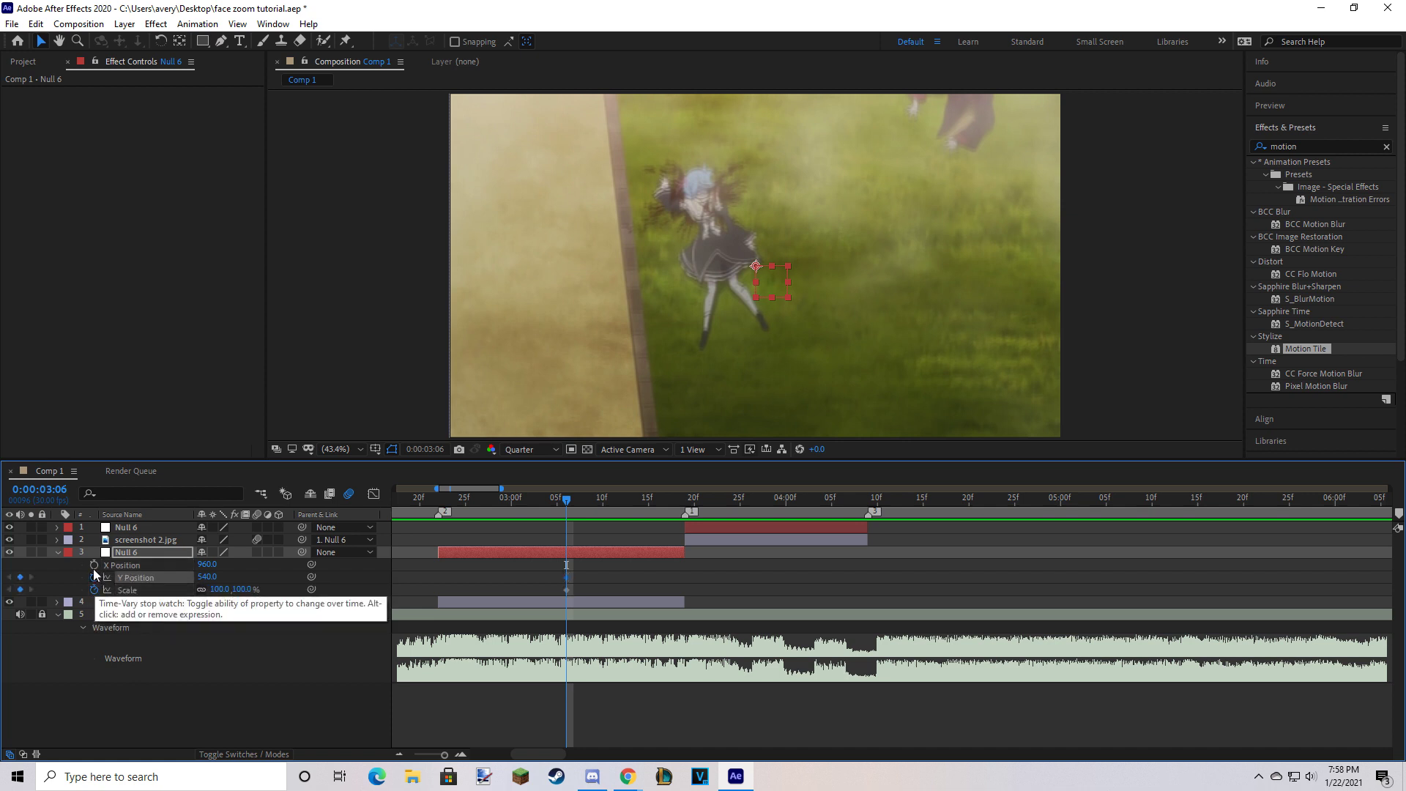
{"action": "left_click", "coordinate": [94, 564]}
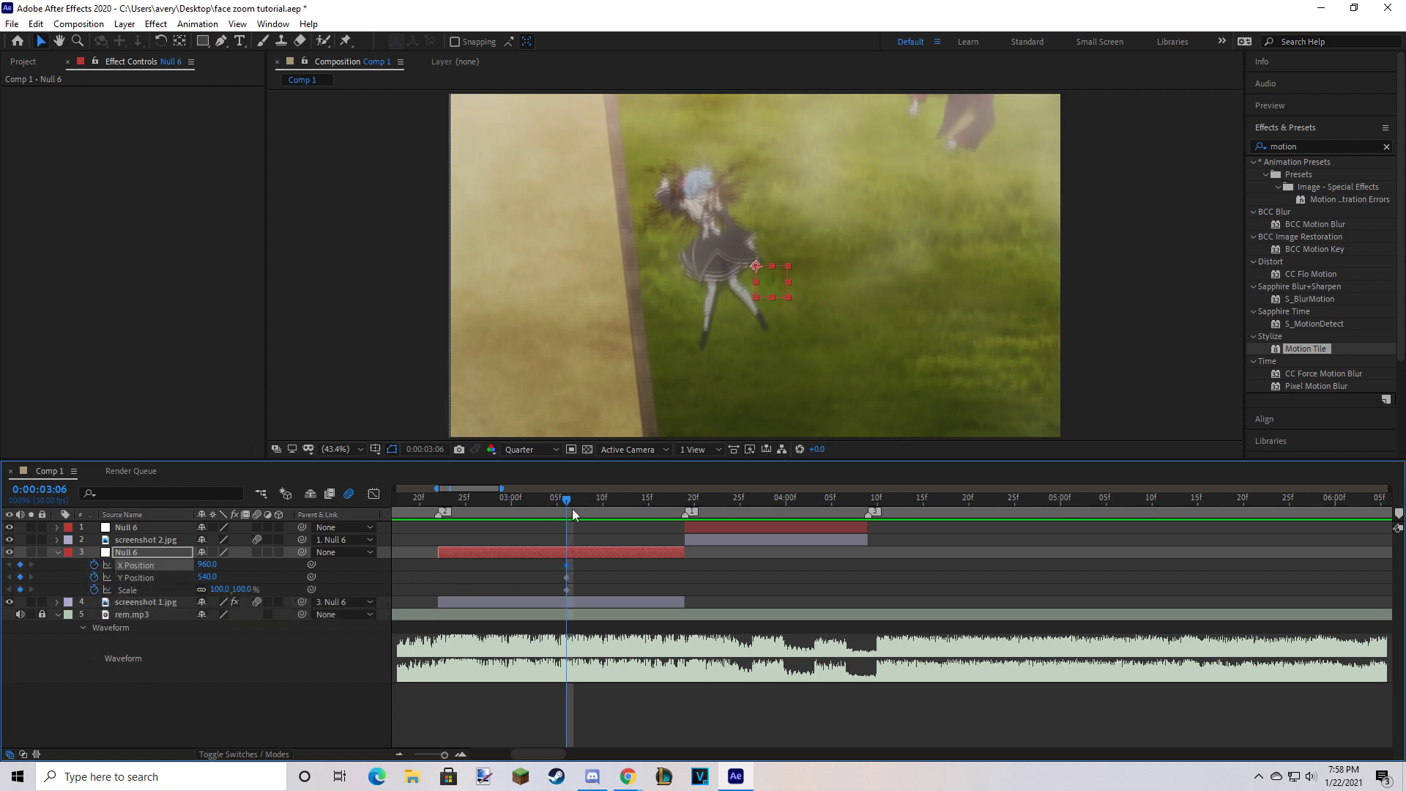
{"action": "left_click_drag", "start_coordinate": [567, 501], "coordinate": [676, 514]}
{"action": "left_click", "coordinate": [680, 531]}
{"action": "key", "text": "equal"}
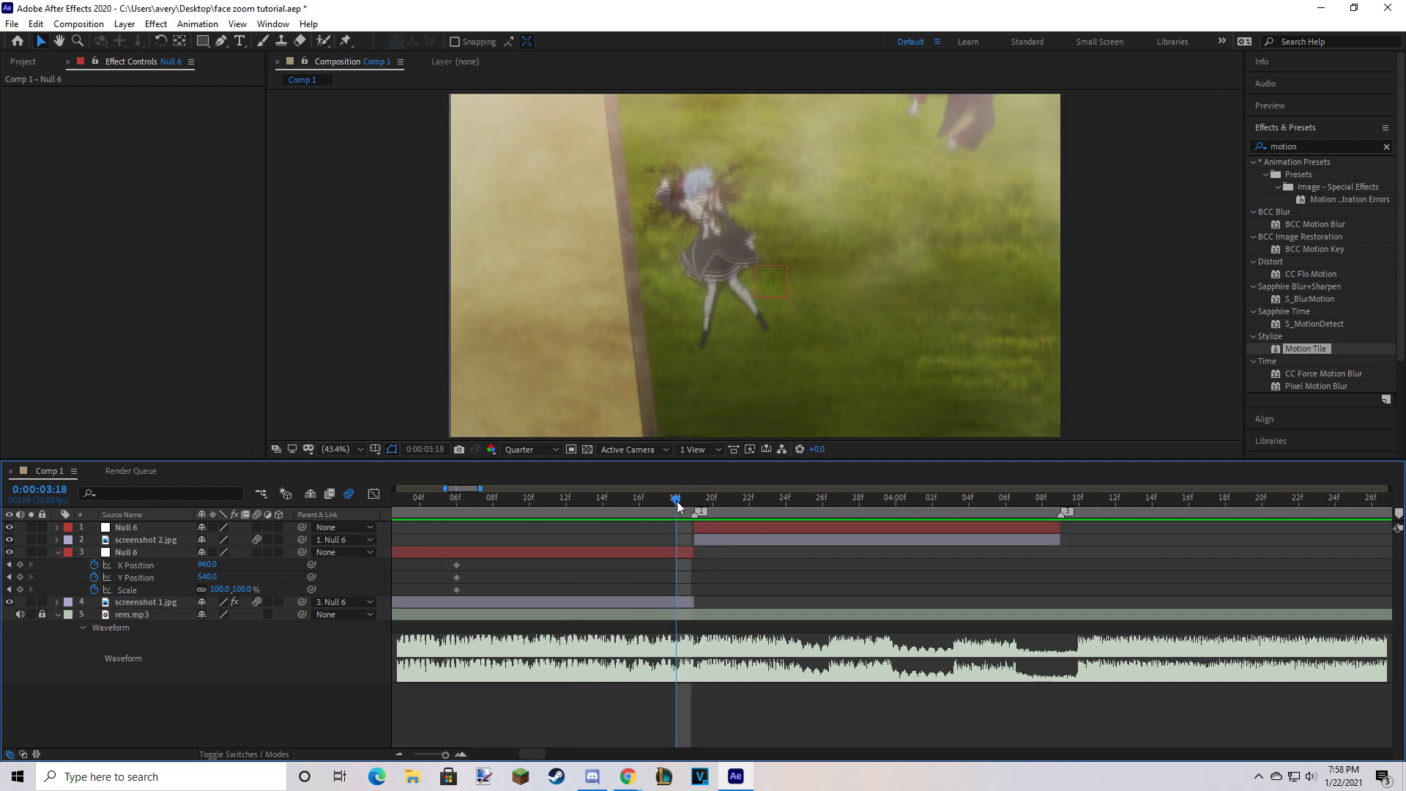
At 3:18, push Null 6 to 622% scale with Y Position 1856, then select the end keyframes.
{"action": "mouse_move", "coordinate": [677, 500]}
{"action": "left_mouse_down"}
{"action": "mouse_move", "coordinate": [693, 502]}
{"action": "mouse_move", "coordinate": [675, 500]}
{"action": "left_mouse_up"}
{"action": "mouse_move", "coordinate": [227, 593]}
{"action": "left_mouse_down"}
{"action": "mouse_move", "coordinate": [253, 592]}
{"action": "mouse_move", "coordinate": [213, 577]}
{"action": "mouse_move", "coordinate": [219, 564]}
{"action": "mouse_move", "coordinate": [230, 598]}
{"action": "left_mouse_up"}
{"action": "left_click_drag", "start_coordinate": [211, 578], "coordinate": [219, 583]}
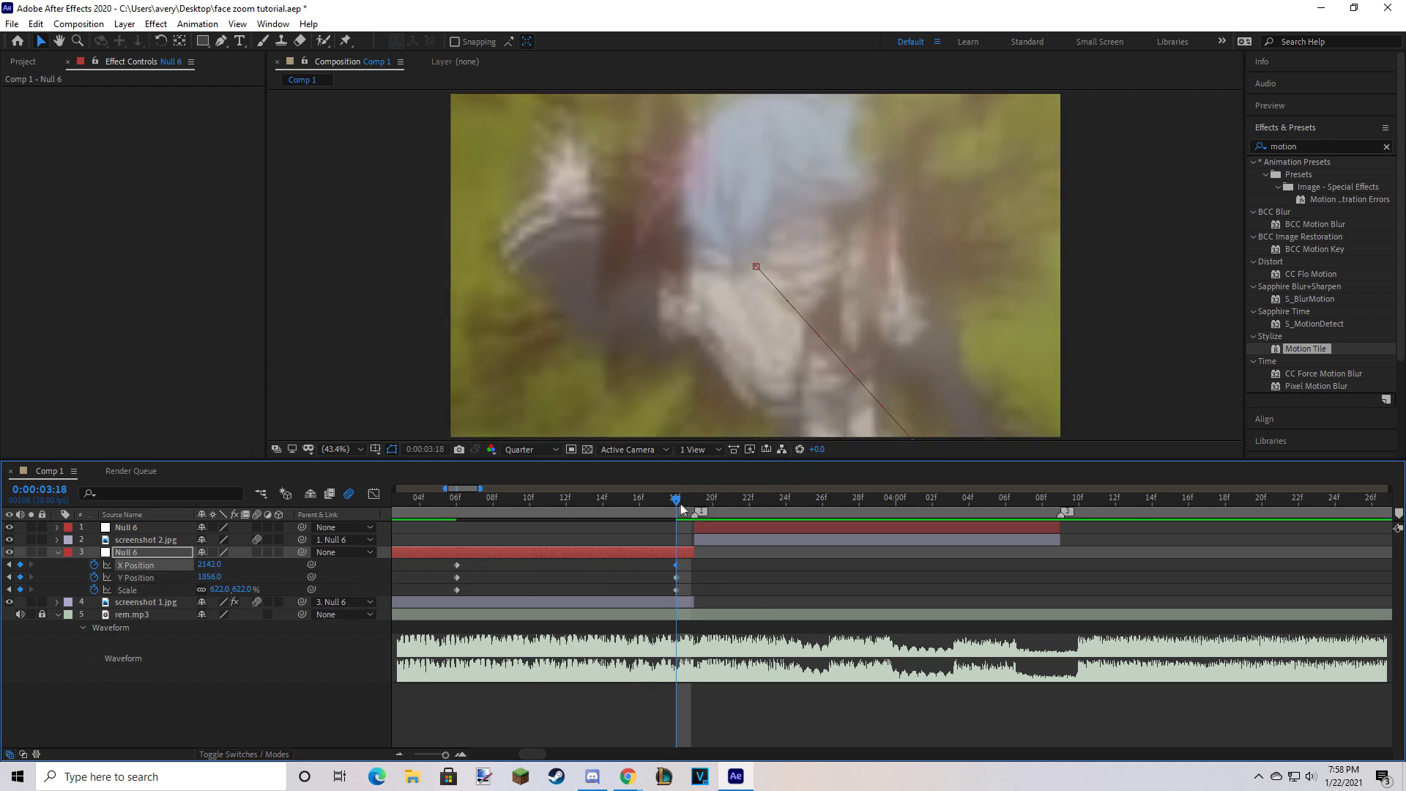
{"action": "mouse_move", "coordinate": [680, 506]}
{"action": "left_mouse_down"}
{"action": "mouse_move", "coordinate": [700, 508]}
{"action": "mouse_move", "coordinate": [679, 508]}
{"action": "left_mouse_up"}
{"action": "left_click_drag", "start_coordinate": [214, 582], "coordinate": [179, 569]}
{"action": "key", "text": "ctrl+z"}
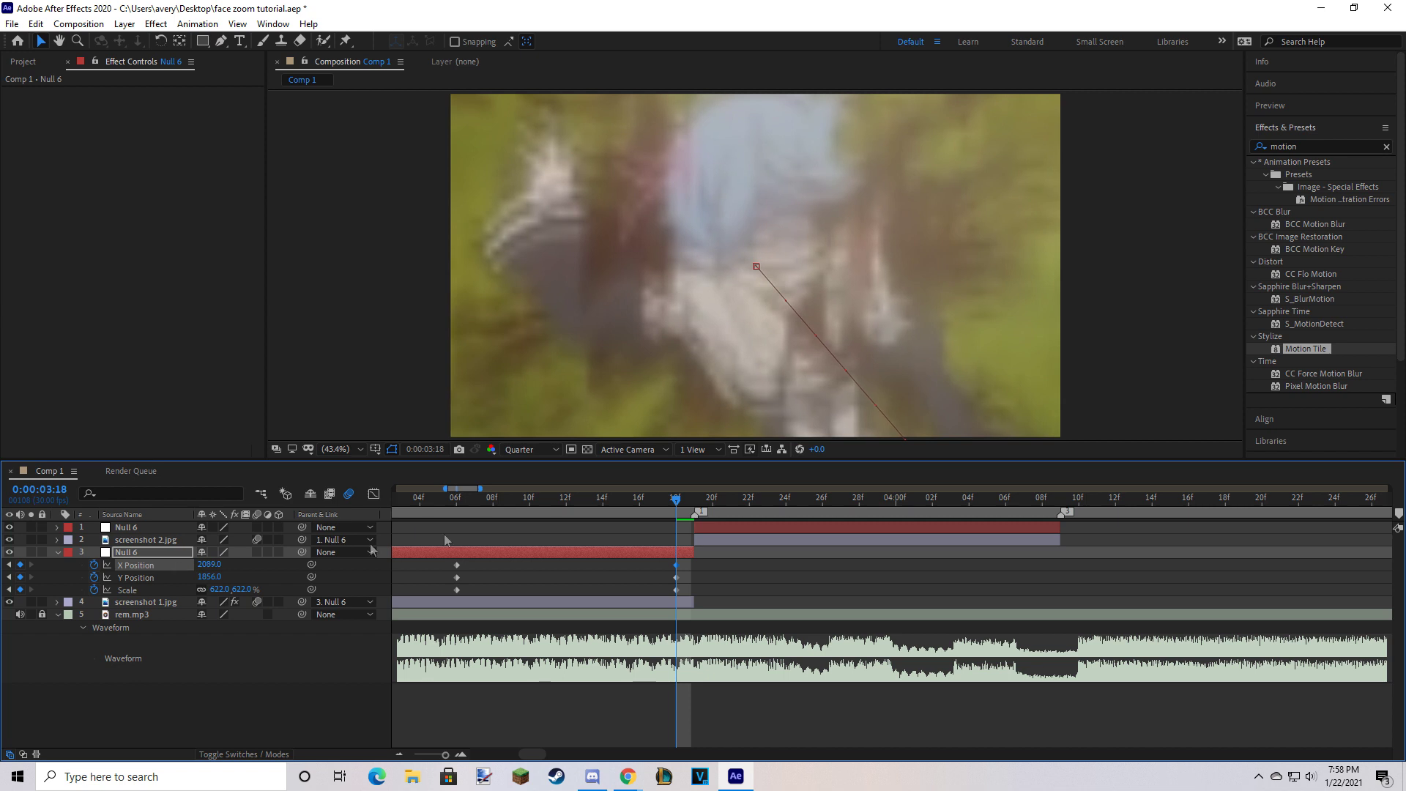
{"action": "left_click_drag", "start_coordinate": [665, 562], "coordinate": [435, 581]}
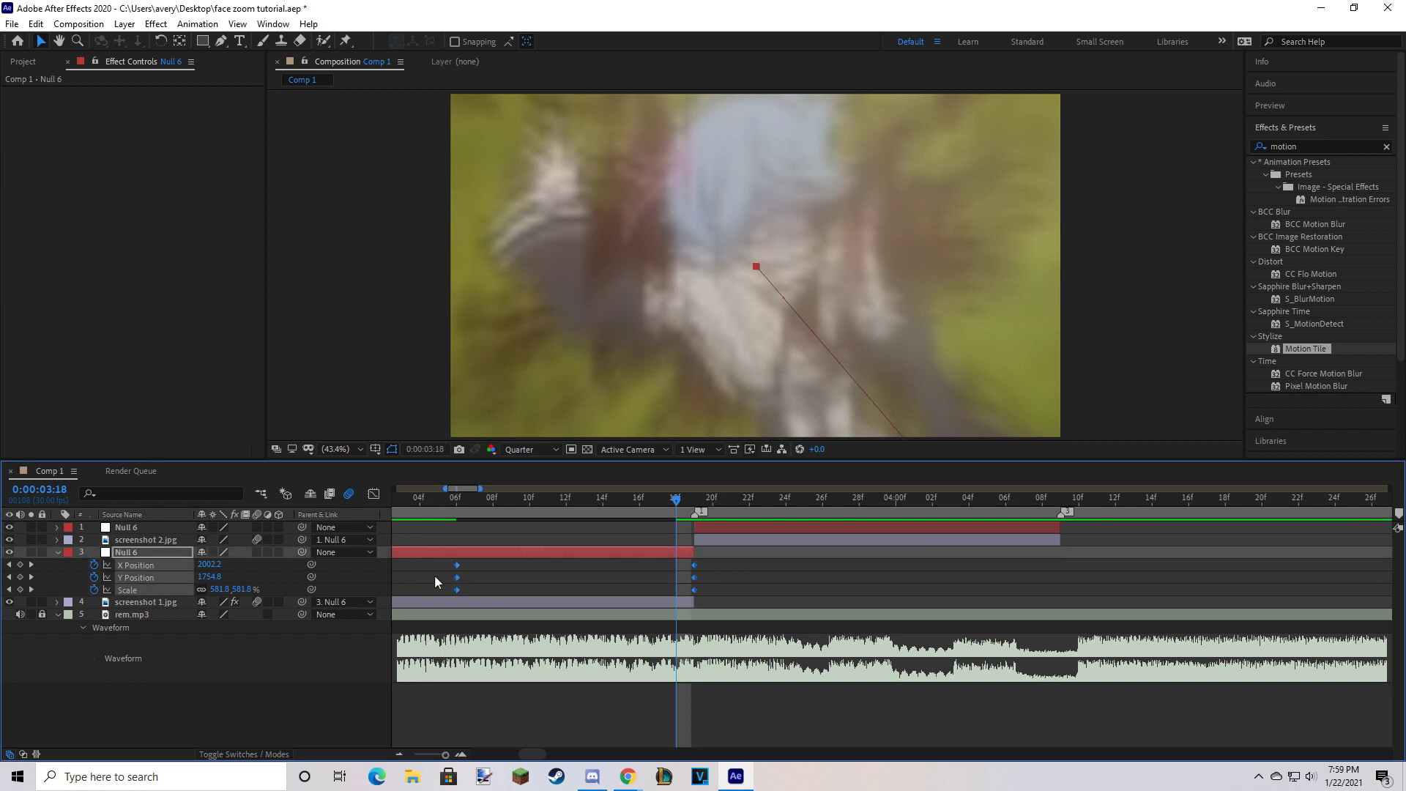
Apply Easy Ease to Null 6's selected keyframes and scrub to check the eased zoom.
{"action": "right_click", "coordinate": [694, 570]}
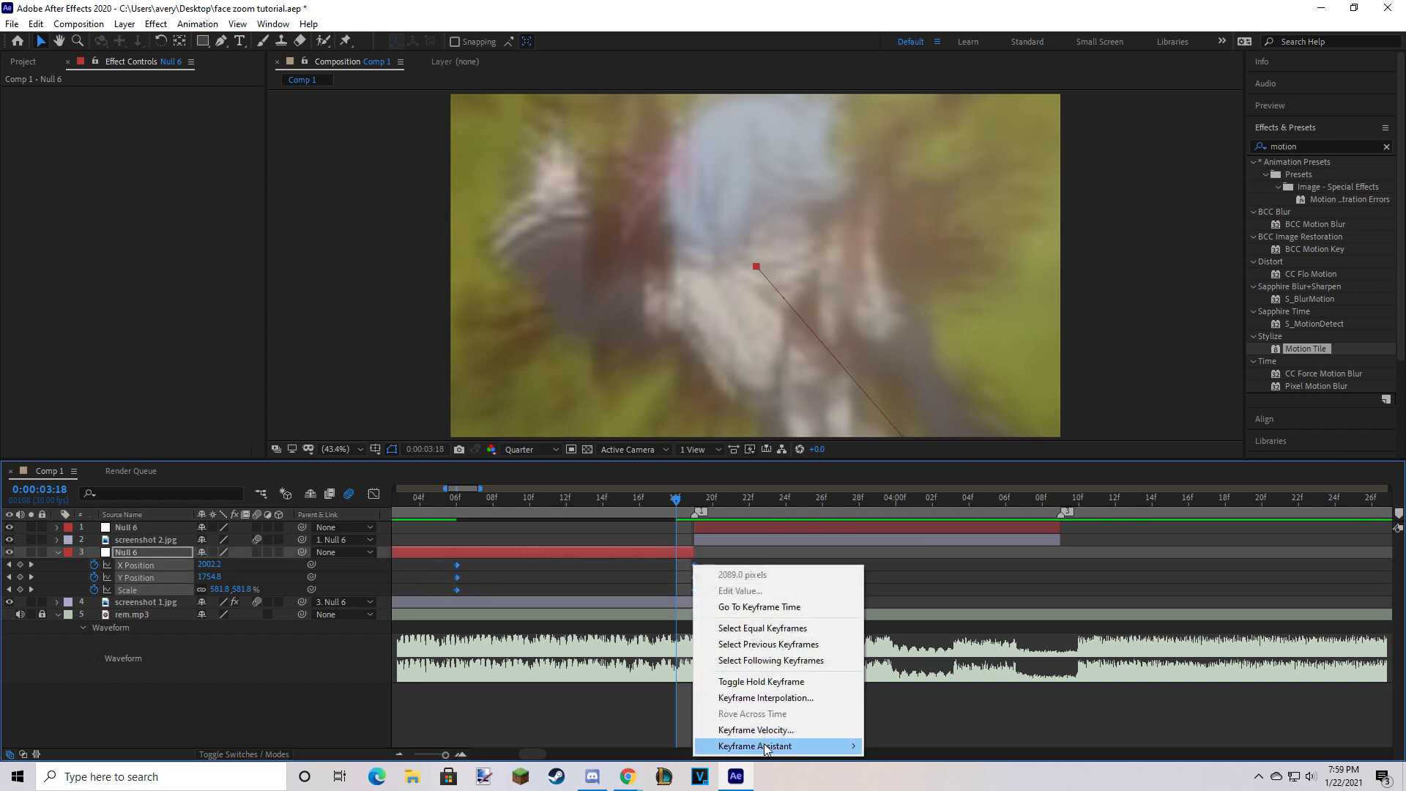
{"action": "mouse_move", "coordinate": [765, 747]}
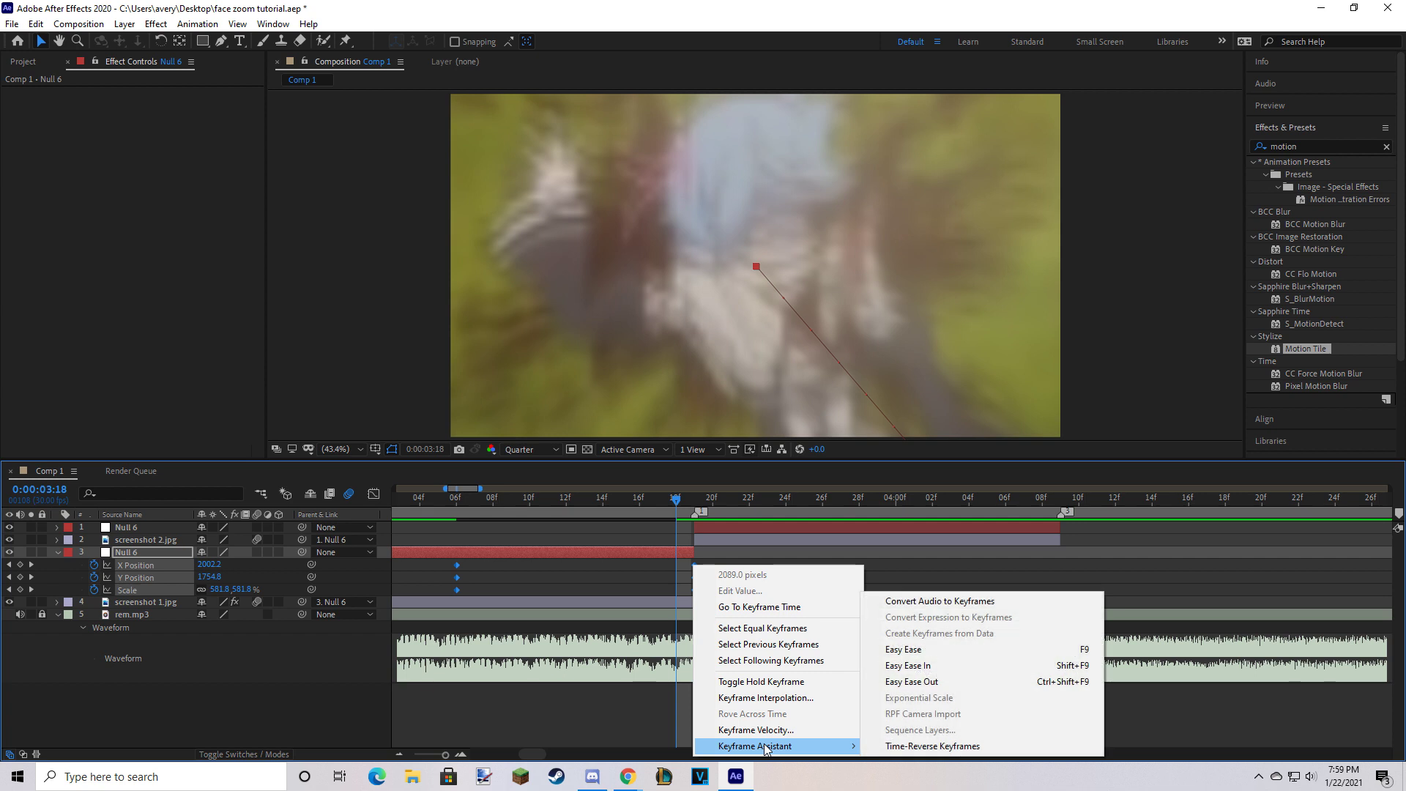
{"action": "left_click", "coordinate": [963, 650]}
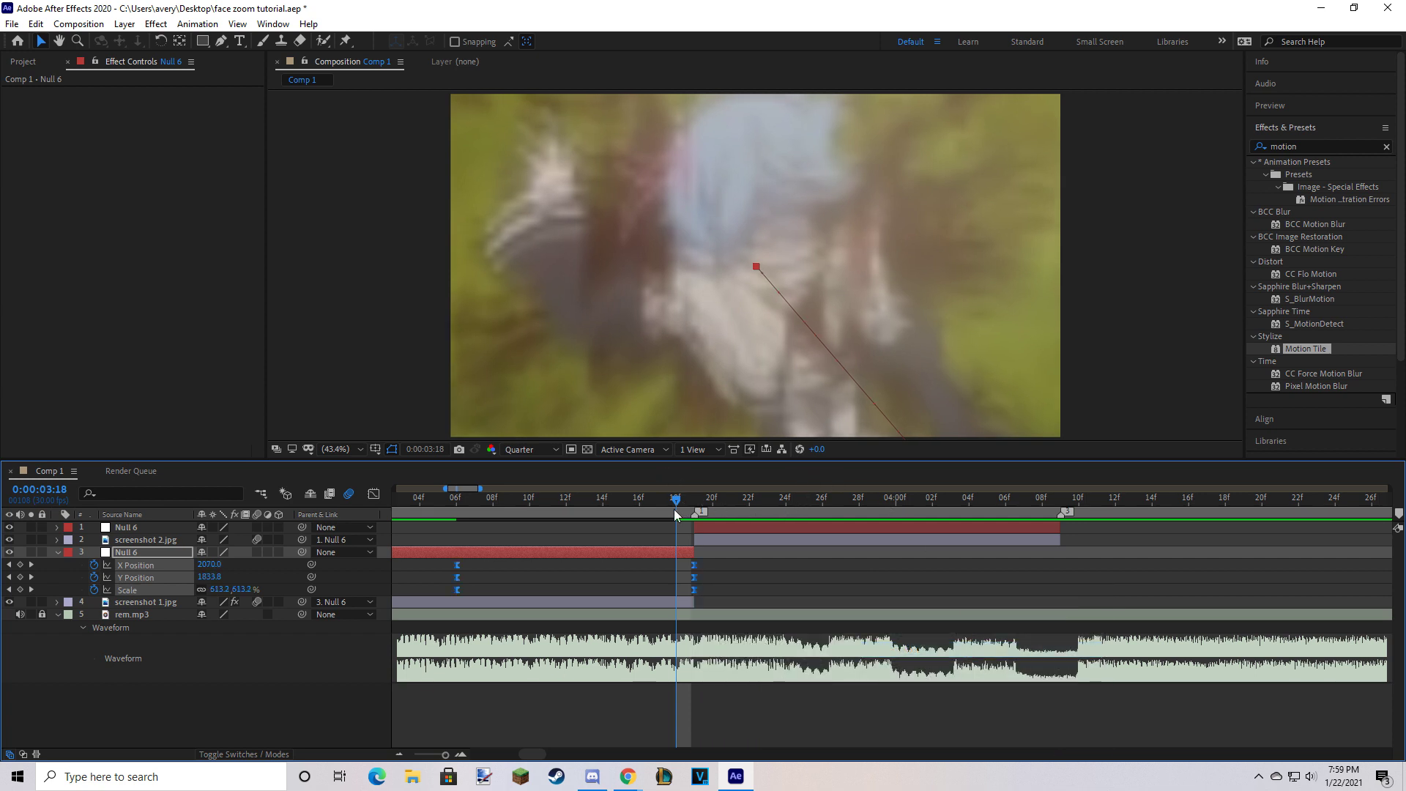
{"action": "left_click_drag", "start_coordinate": [674, 514], "coordinate": [620, 509]}
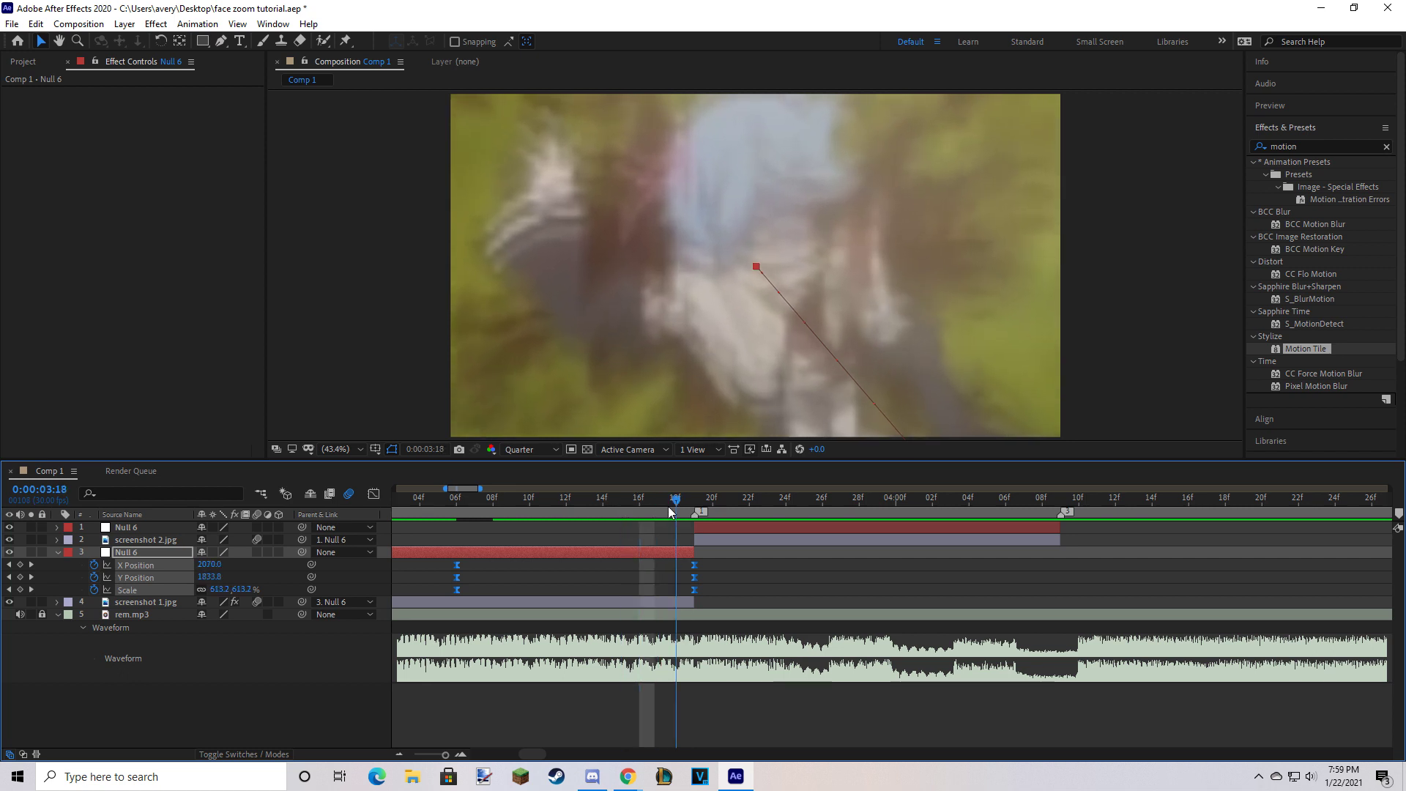
{"action": "left_click_drag", "start_coordinate": [667, 507], "coordinate": [584, 539]}
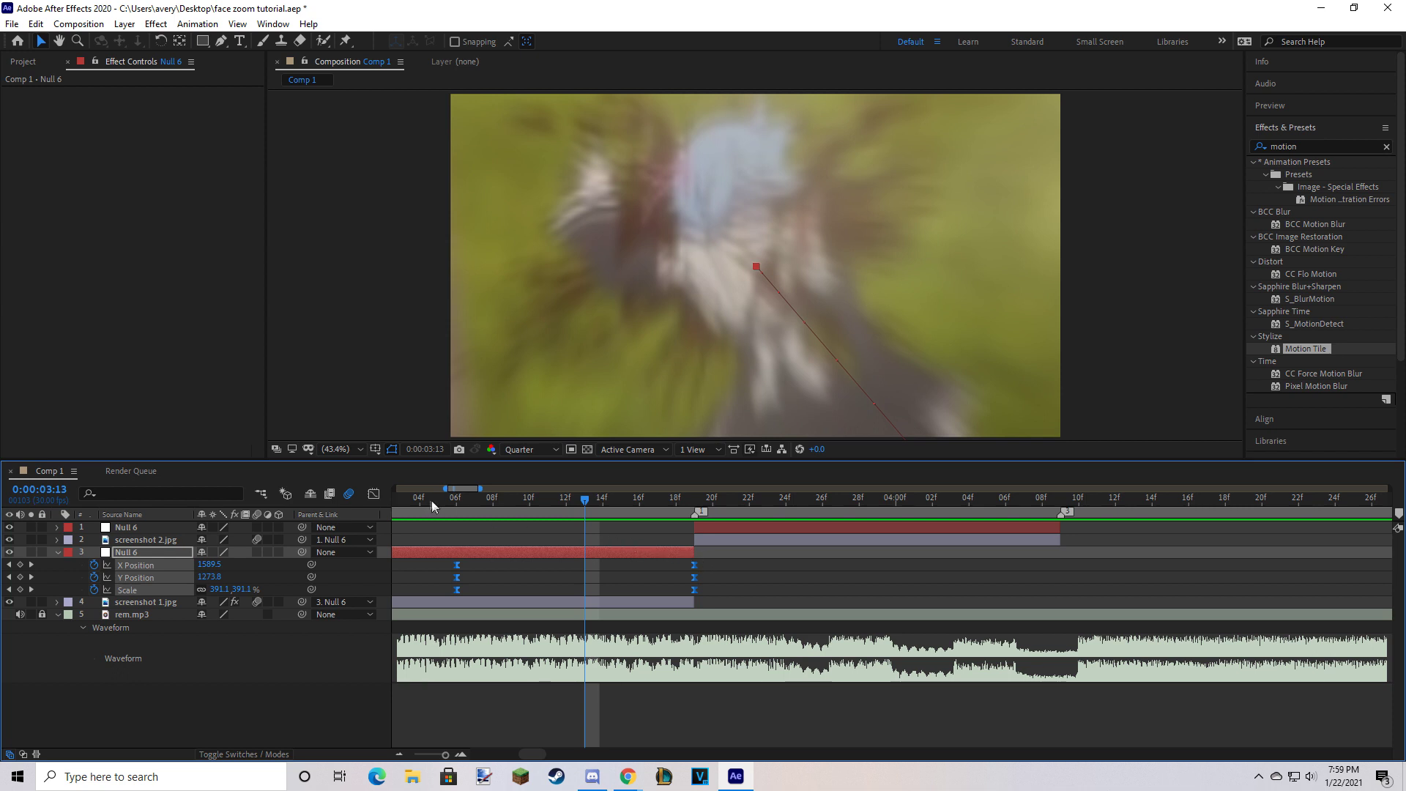
{"action": "left_click", "coordinate": [61, 570]}
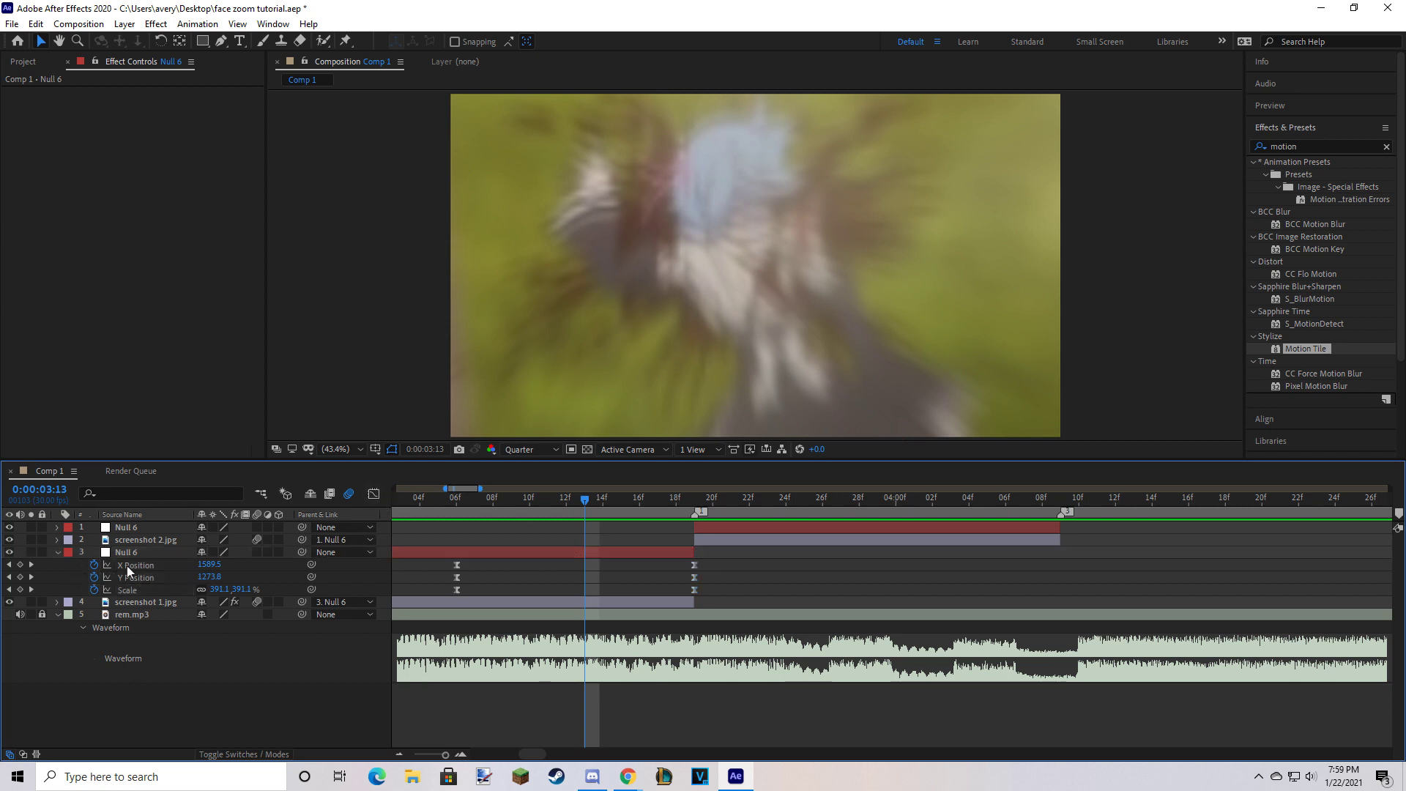
Show X Position as a value graph and drag its handles for a flat start and steep ease-in.
{"action": "left_click", "coordinate": [457, 565]}
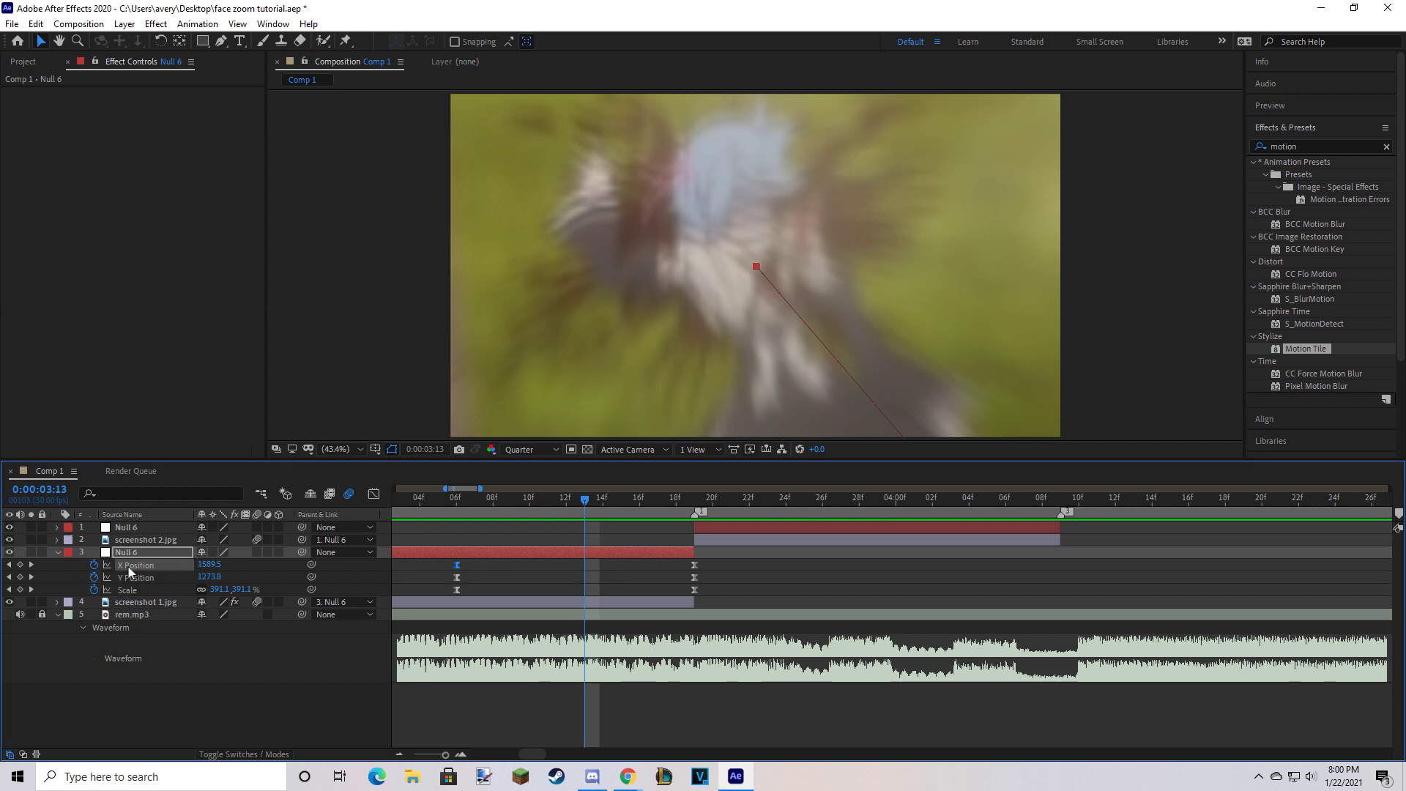
{"action": "left_click", "coordinate": [374, 494]}
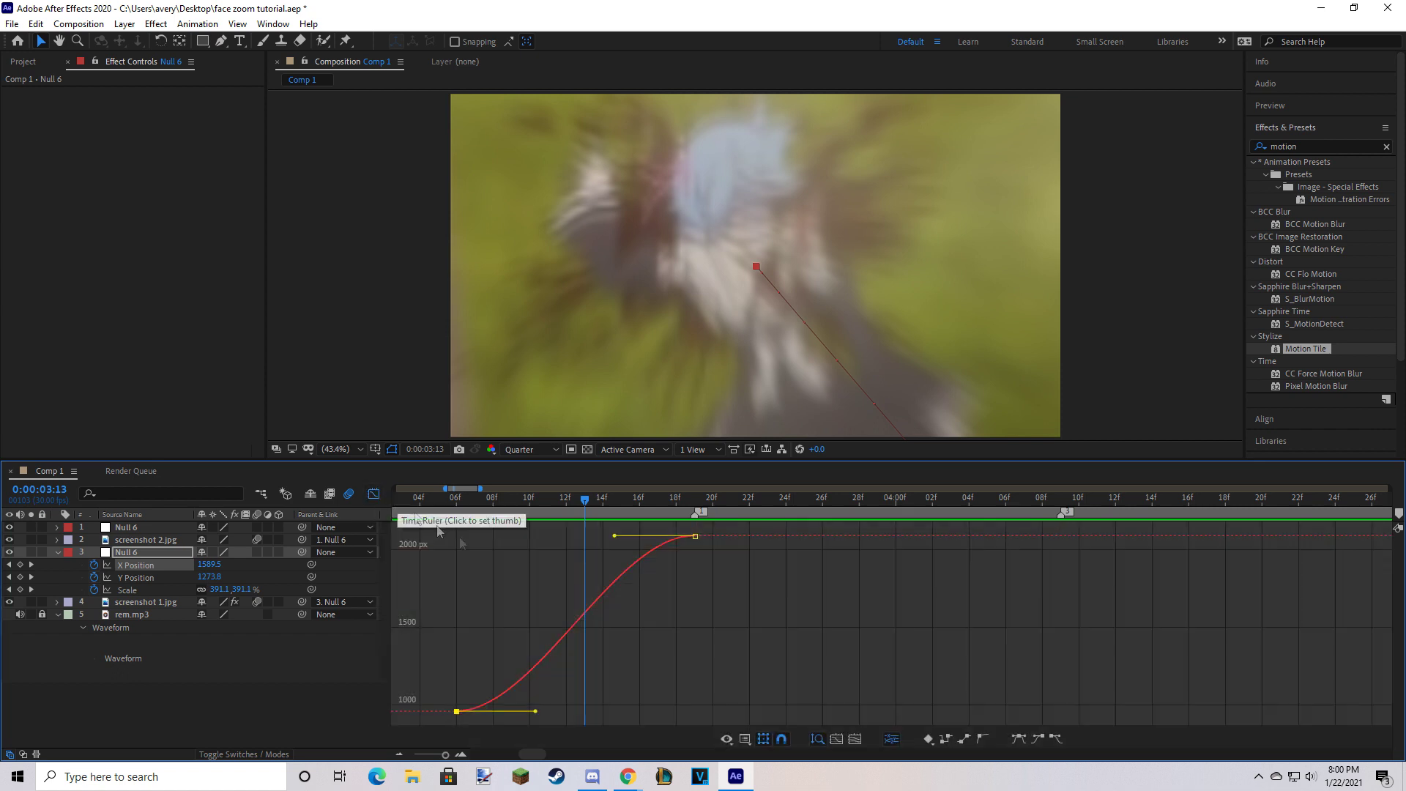
{"action": "left_click", "coordinate": [437, 672]}
{"action": "left_click_drag", "start_coordinate": [432, 575], "coordinate": [552, 722]}
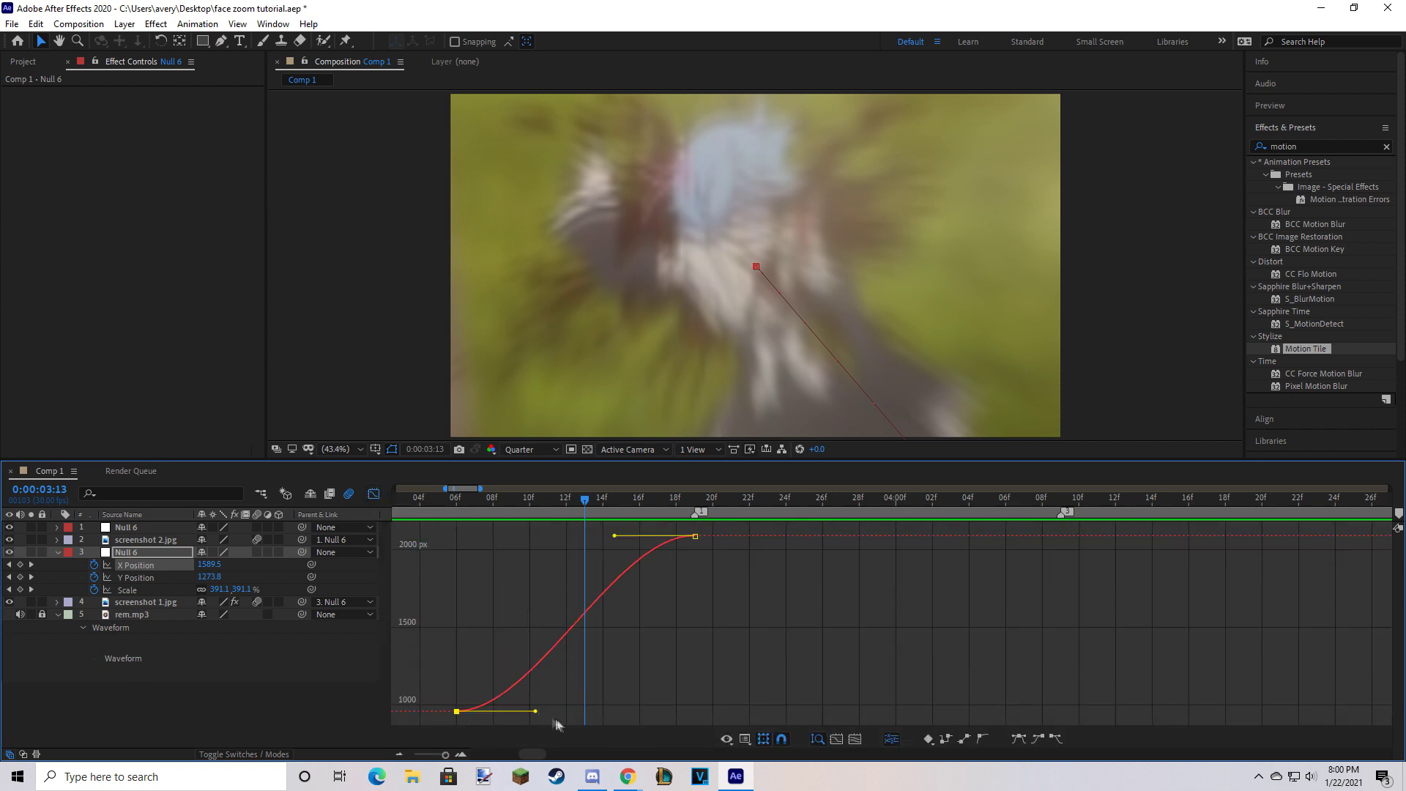
{"action": "left_click_drag", "start_coordinate": [614, 538], "coordinate": [743, 704]}
{"action": "left_click_drag", "start_coordinate": [535, 715], "coordinate": [682, 709]}
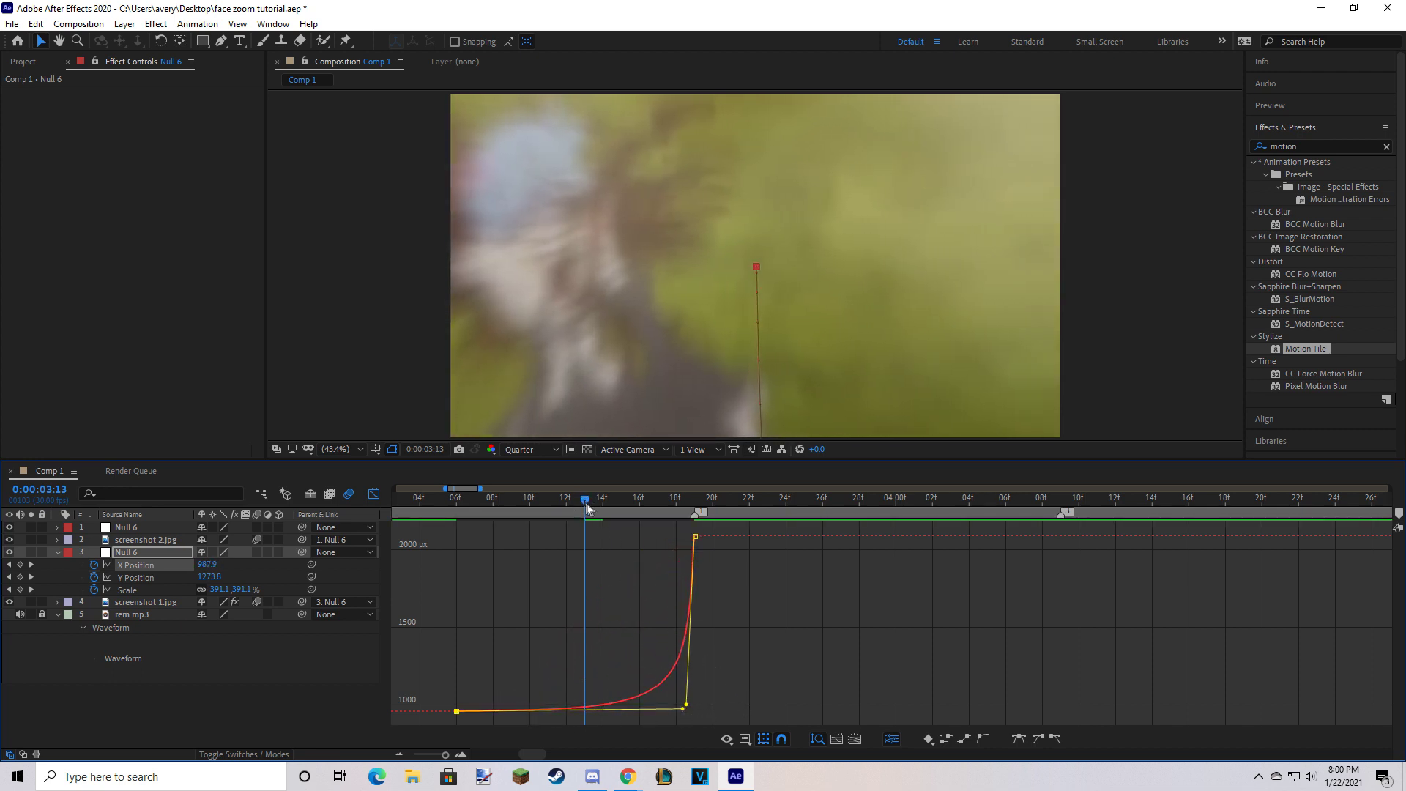
Zoom in near 3:14, sharpen the X Position rise before the cut, and preview the result.
{"action": "left_click_drag", "start_coordinate": [587, 505], "coordinate": [786, 502]}
{"action": "key", "text": "equal"}
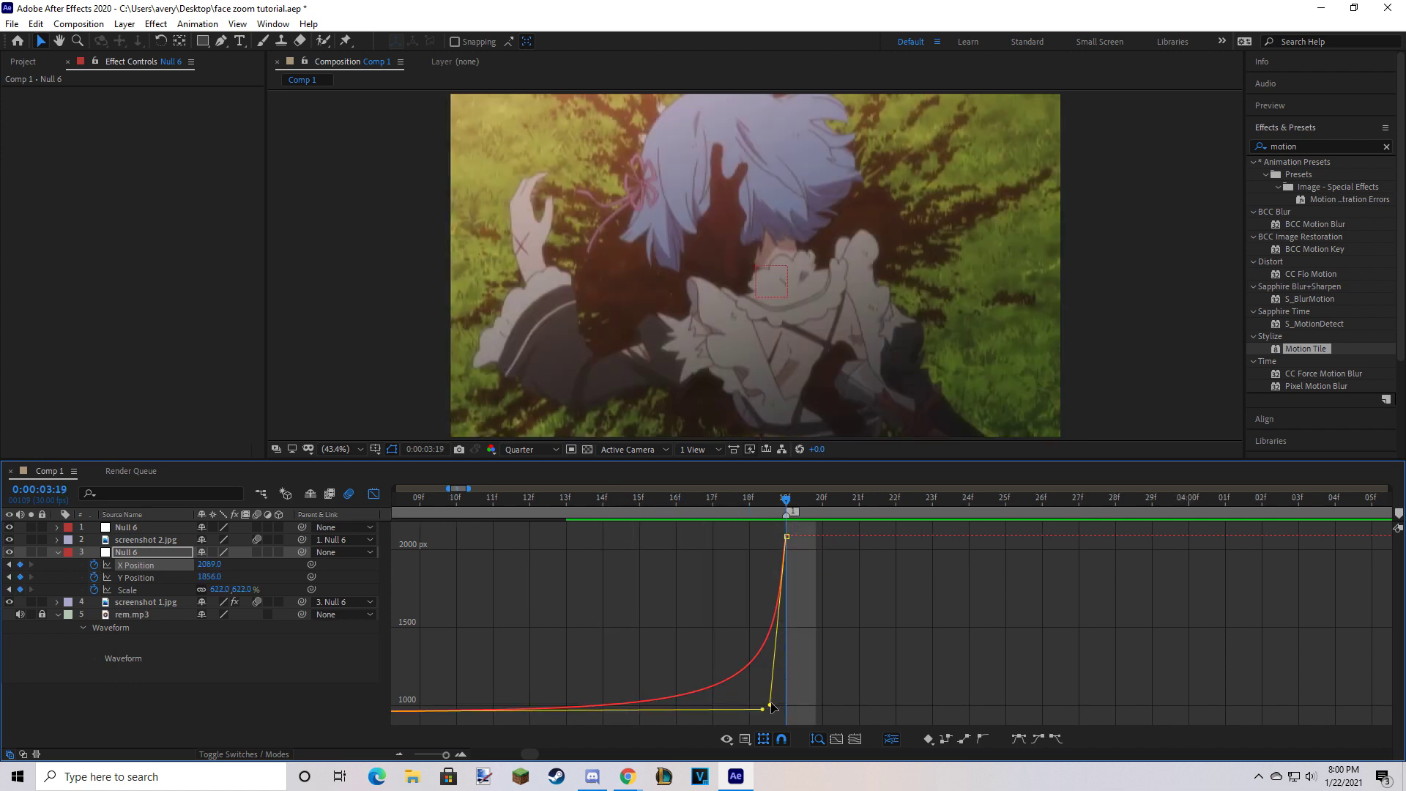
{"action": "left_click_drag", "start_coordinate": [770, 703], "coordinate": [808, 702]}
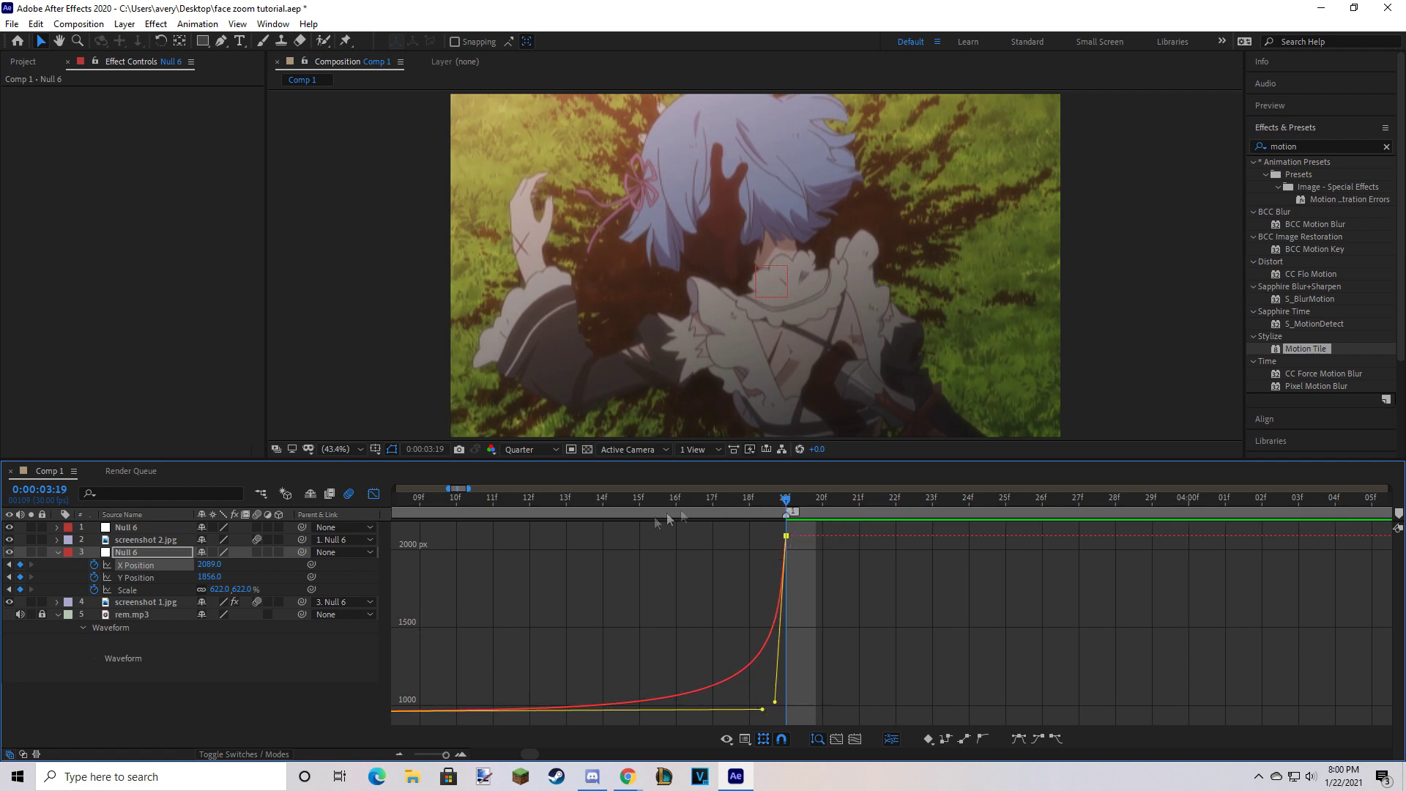
{"action": "left_click_drag", "start_coordinate": [786, 500], "coordinate": [780, 639]}
{"action": "left_click_drag", "start_coordinate": [763, 710], "coordinate": [771, 707]}
{"action": "left_click_drag", "start_coordinate": [789, 507], "coordinate": [529, 559]}
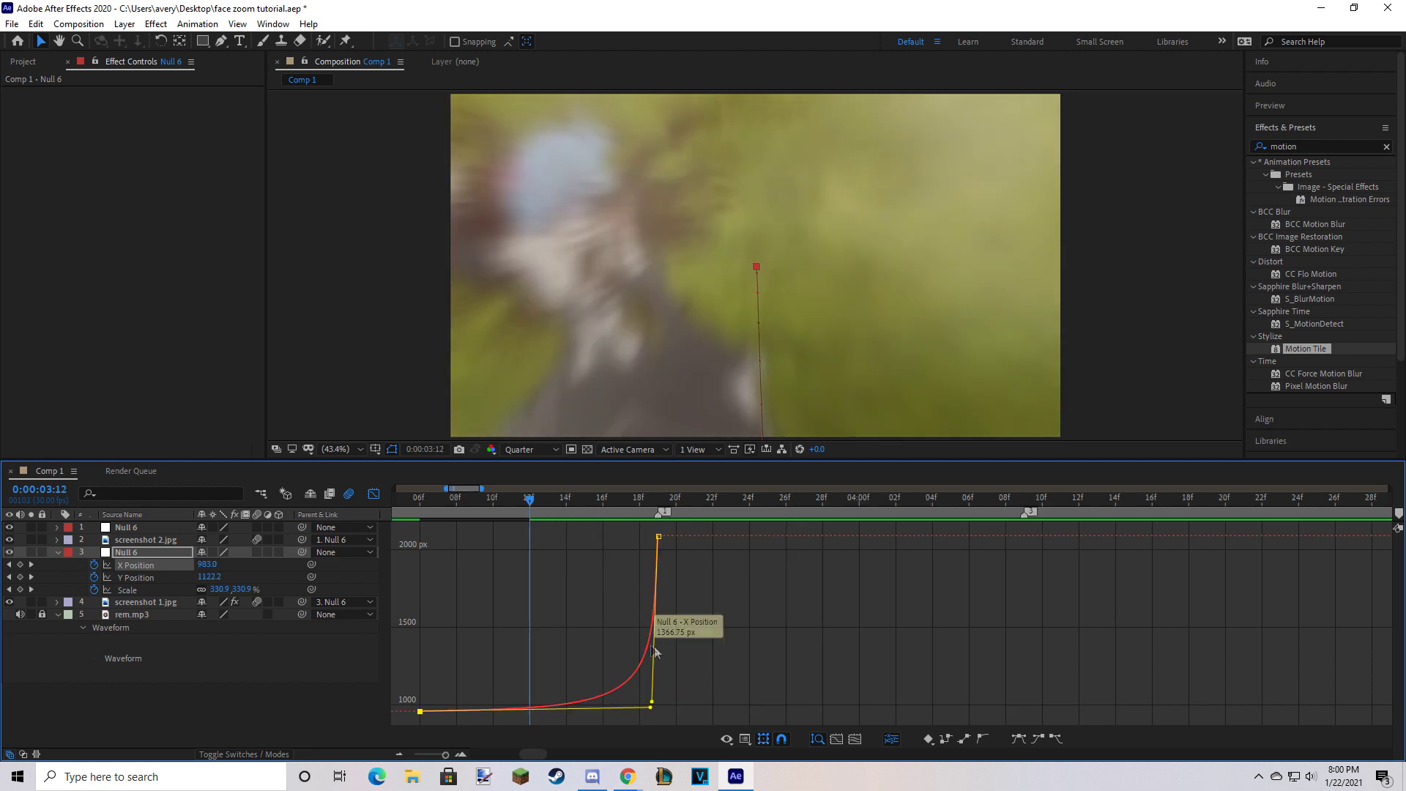
{"action": "key", "text": "minus"}
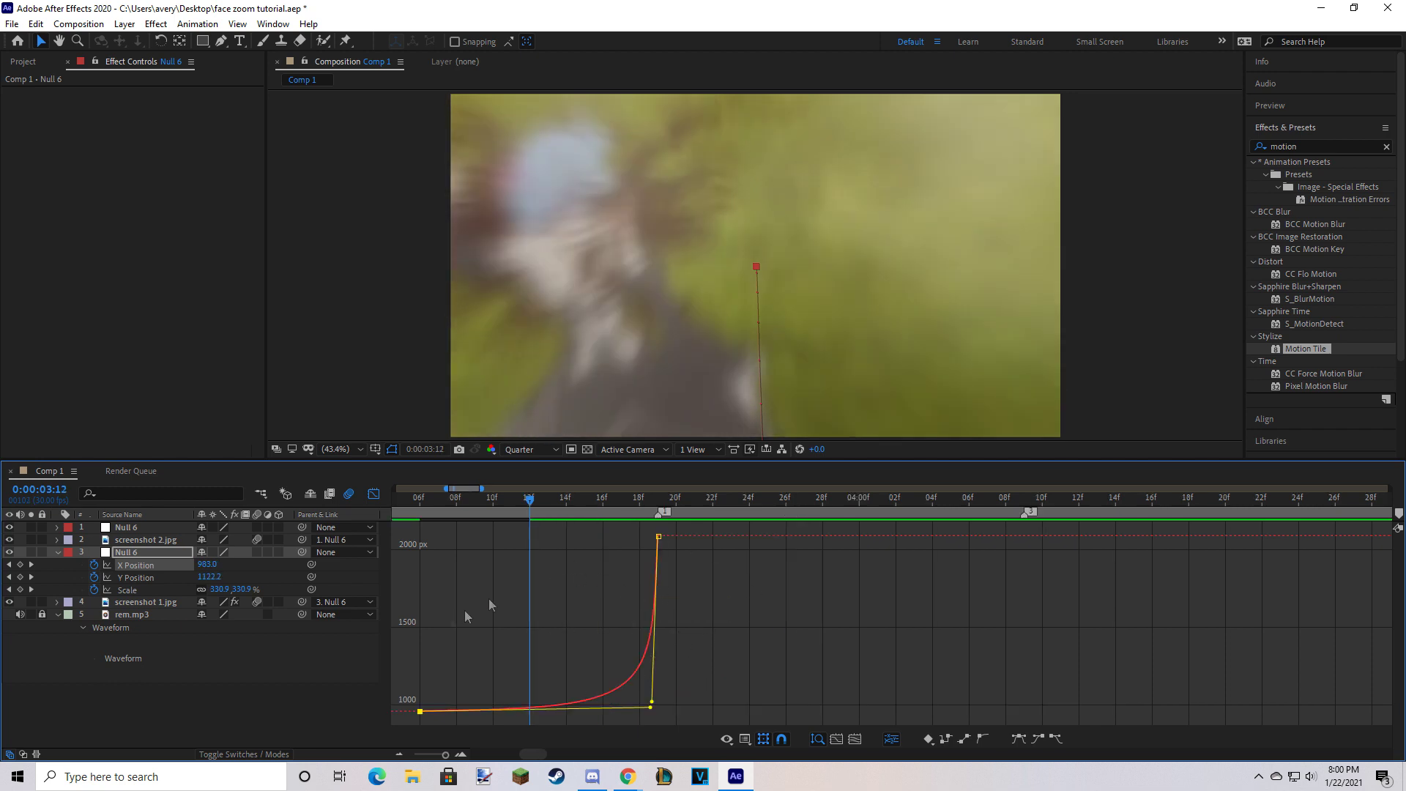
Reshape the Y Position curve to start flat and ease steeply into the last keyframe.
{"action": "left_click", "coordinate": [132, 578]}
{"action": "left_click_drag", "start_coordinate": [397, 689], "coordinate": [445, 725]}
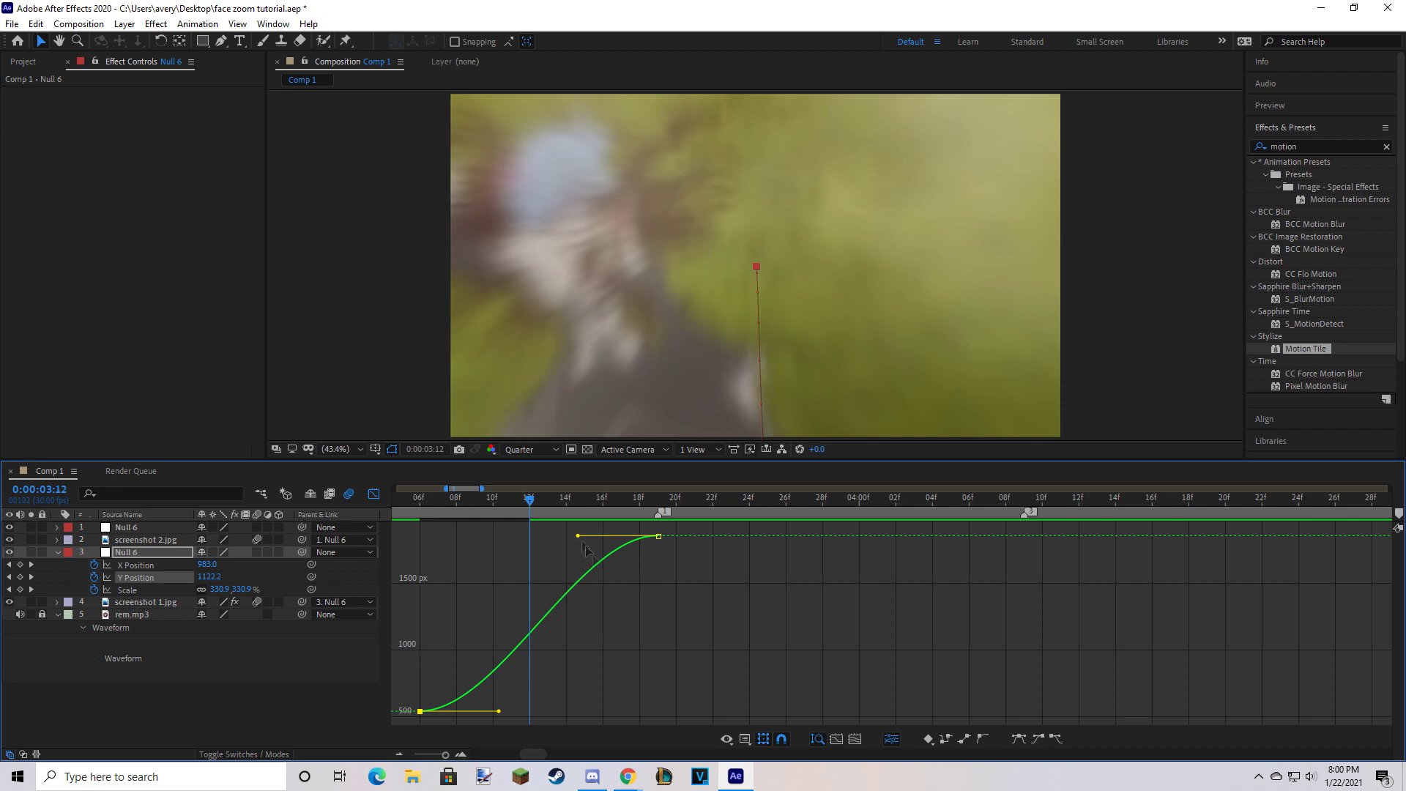
{"action": "left_click_drag", "start_coordinate": [578, 537], "coordinate": [704, 705]}
{"action": "left_click_drag", "start_coordinate": [500, 710], "coordinate": [653, 709]}
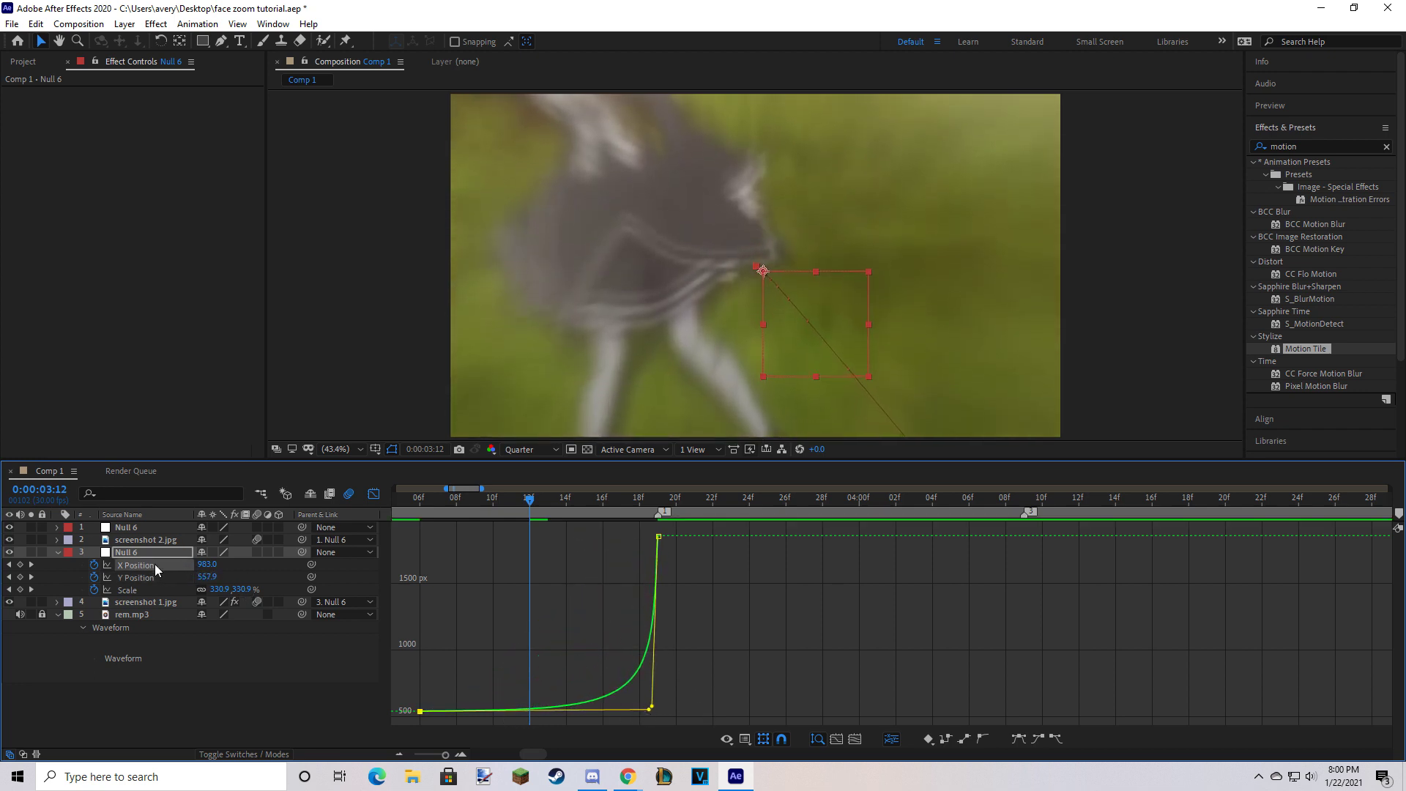
Reshape the Scale curve to rise late into the 600% keyframe, then return to layer bars.
{"action": "left_click", "coordinate": [155, 566]}
{"action": "left_click", "coordinate": [134, 578]}
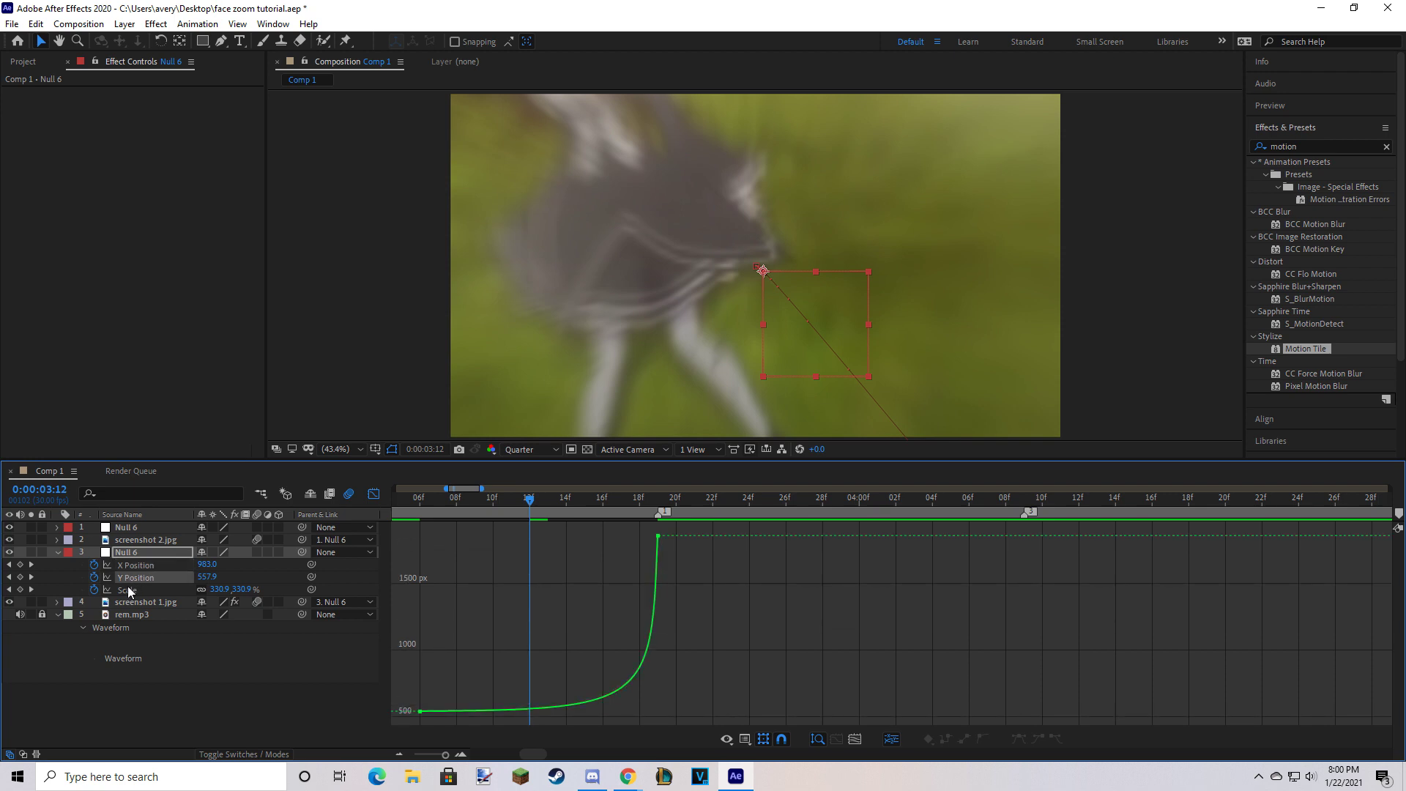
{"action": "left_click", "coordinate": [128, 590]}
{"action": "left_click", "coordinate": [590, 576]}
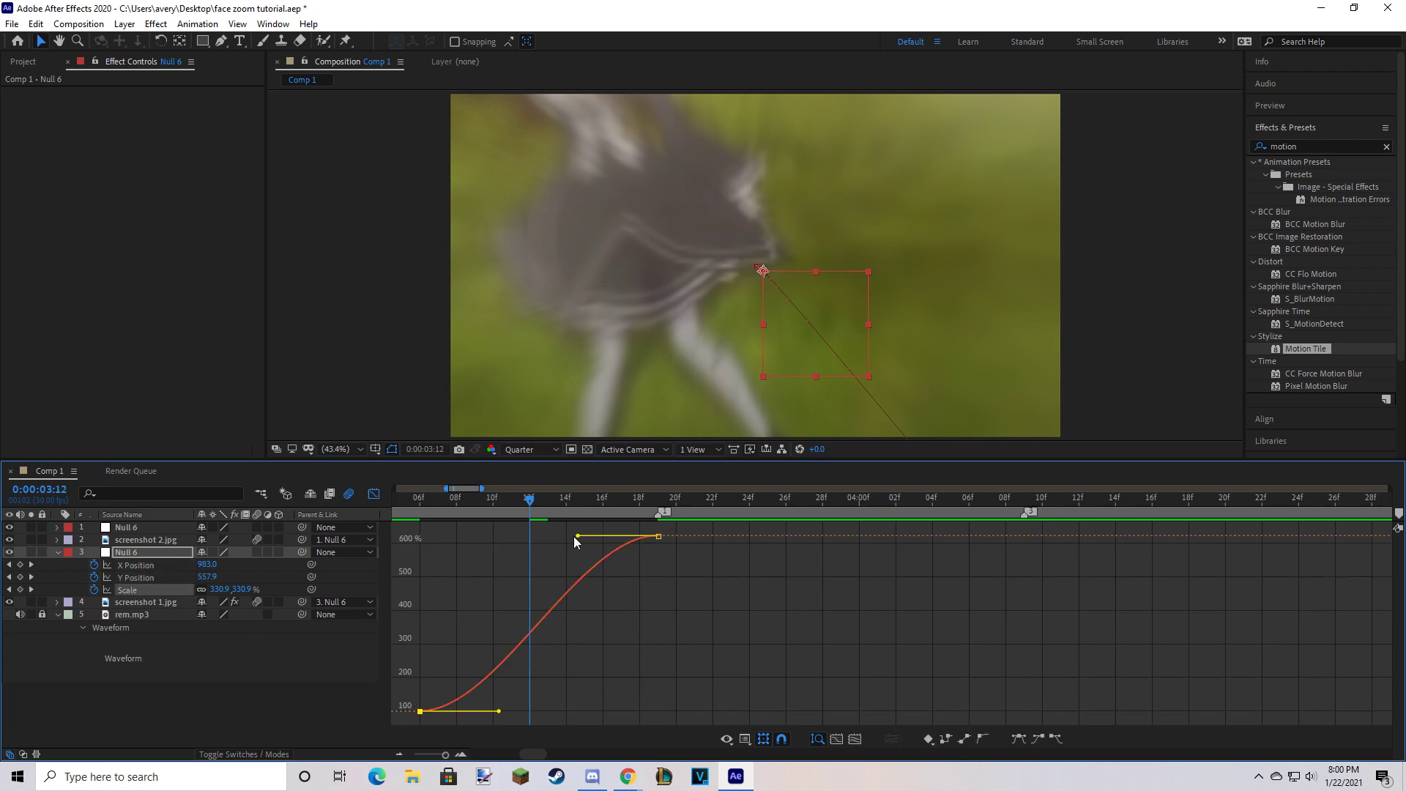
{"action": "left_click_drag", "start_coordinate": [576, 537], "coordinate": [651, 706]}
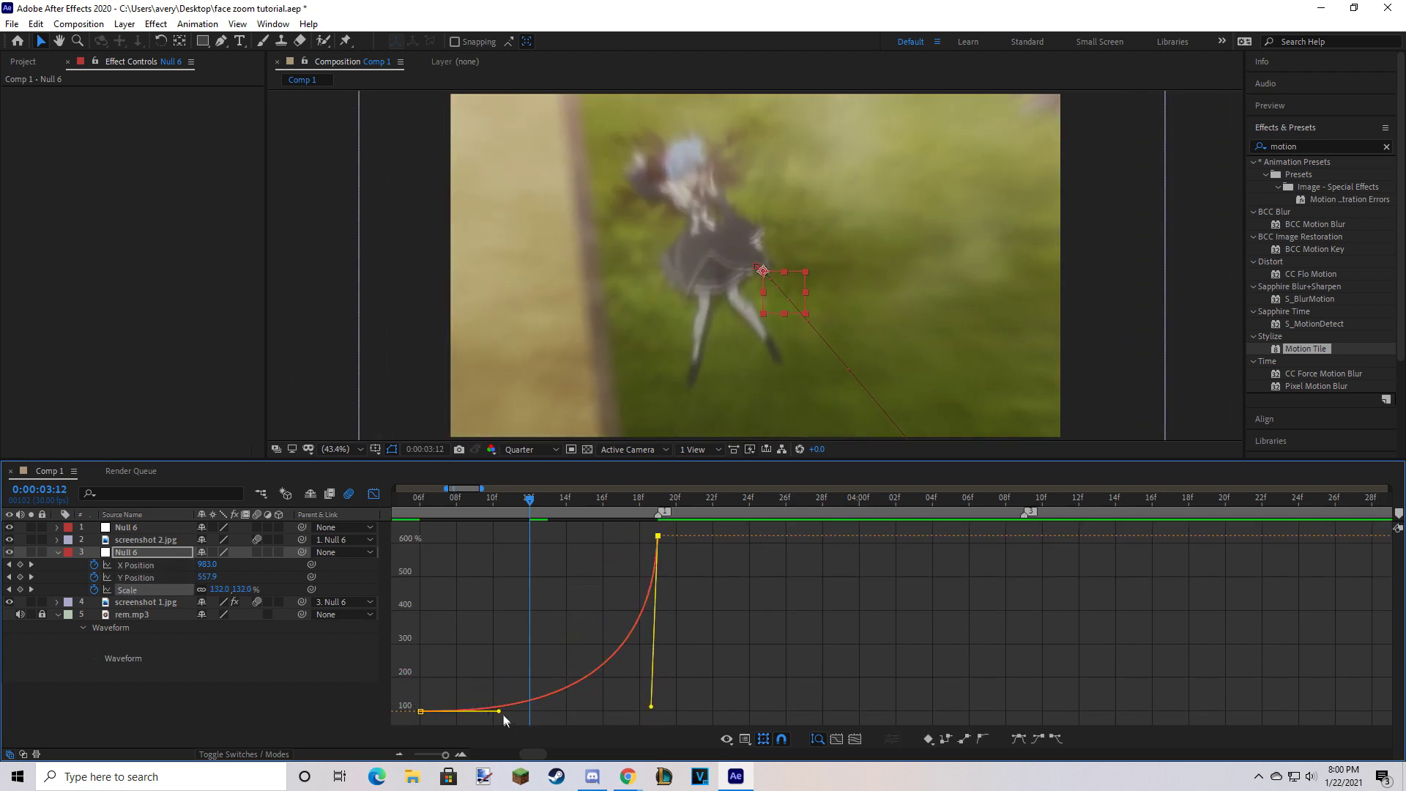
{"action": "left_click_drag", "start_coordinate": [499, 711], "coordinate": [644, 710]}
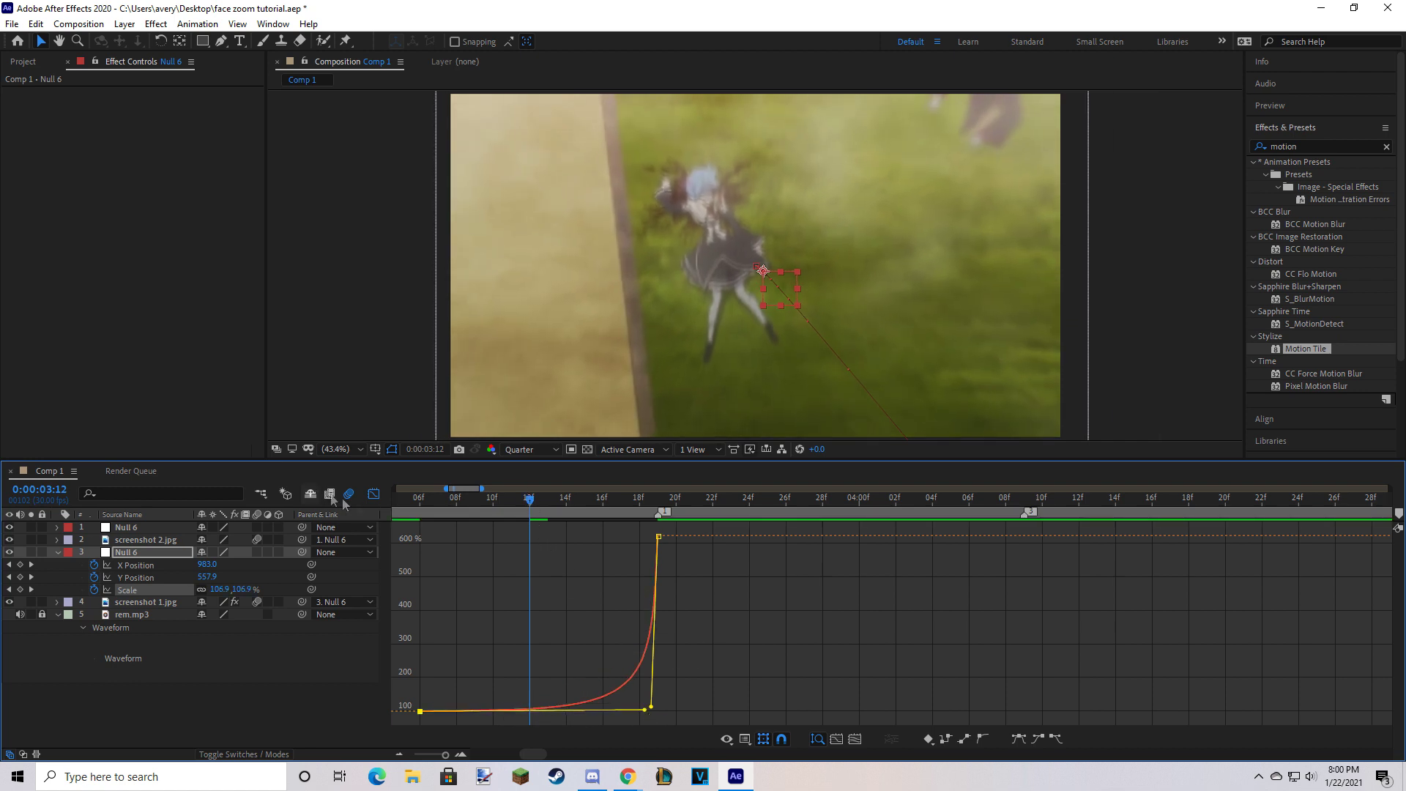
{"action": "left_click", "coordinate": [373, 494]}
Preview the zoom into the face from its first keyframes, then park the playhead at 3:19 and select the top Null 6.
{"action": "left_click_drag", "start_coordinate": [529, 498], "coordinate": [475, 500]}
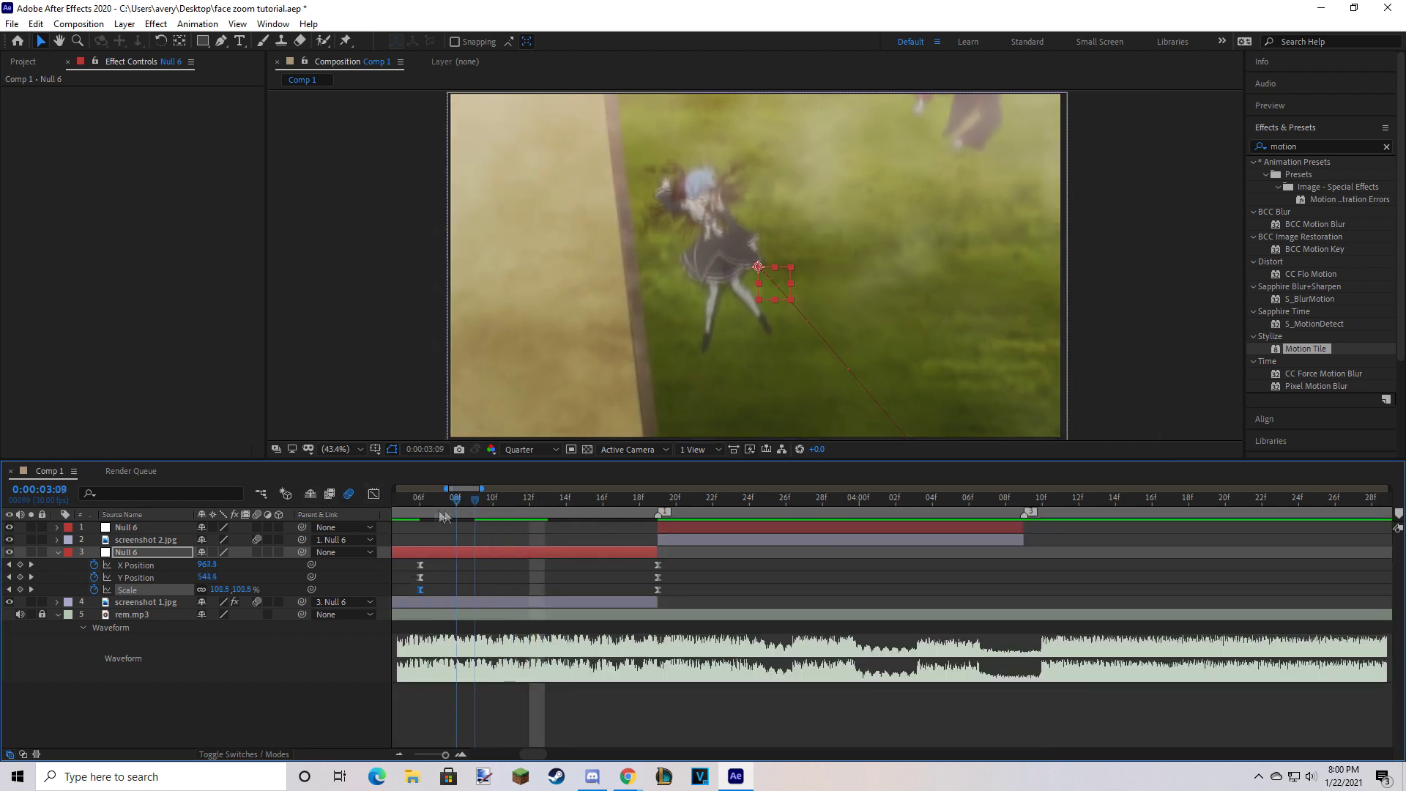
{"action": "key", "text": "j"}
{"action": "key", "text": "space"}
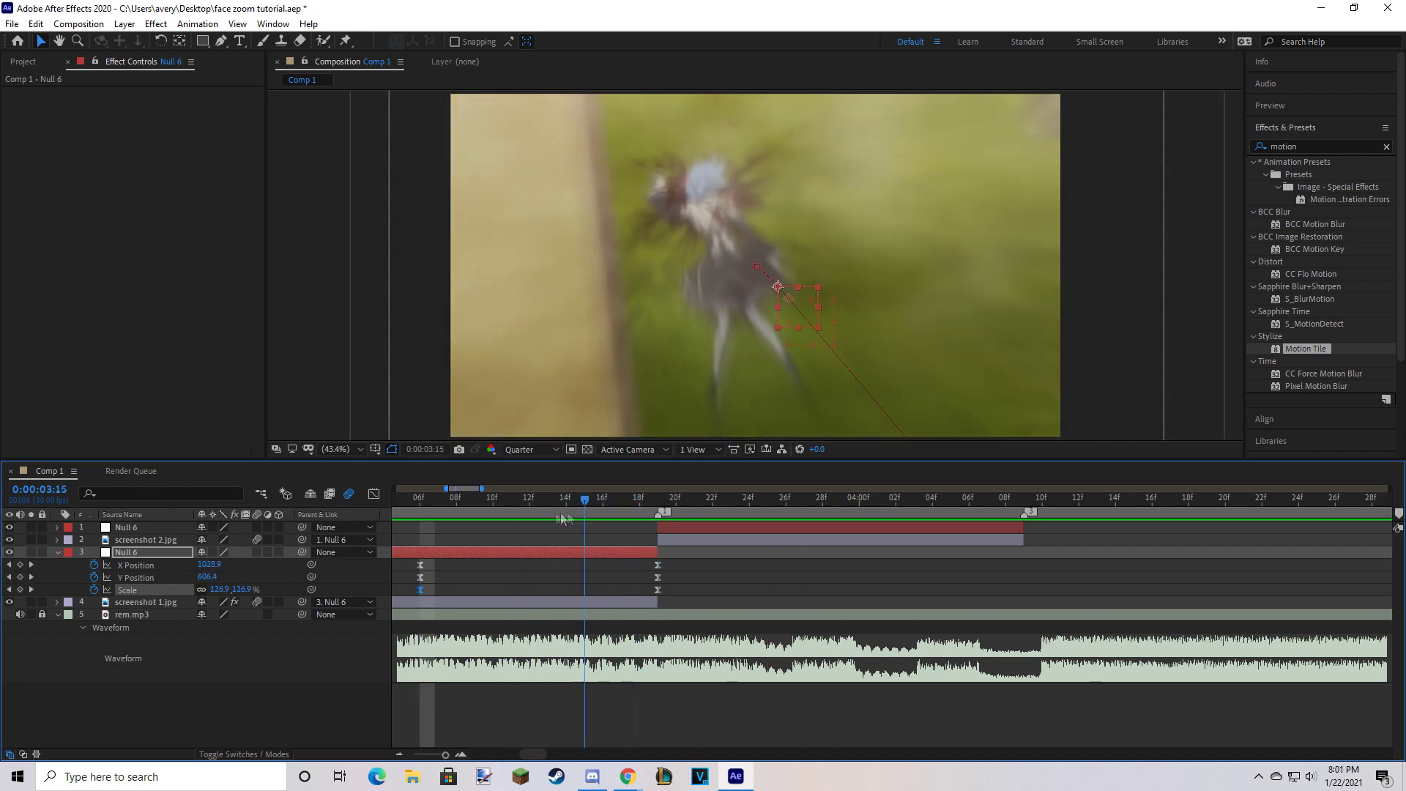
{"action": "key", "text": "space"}
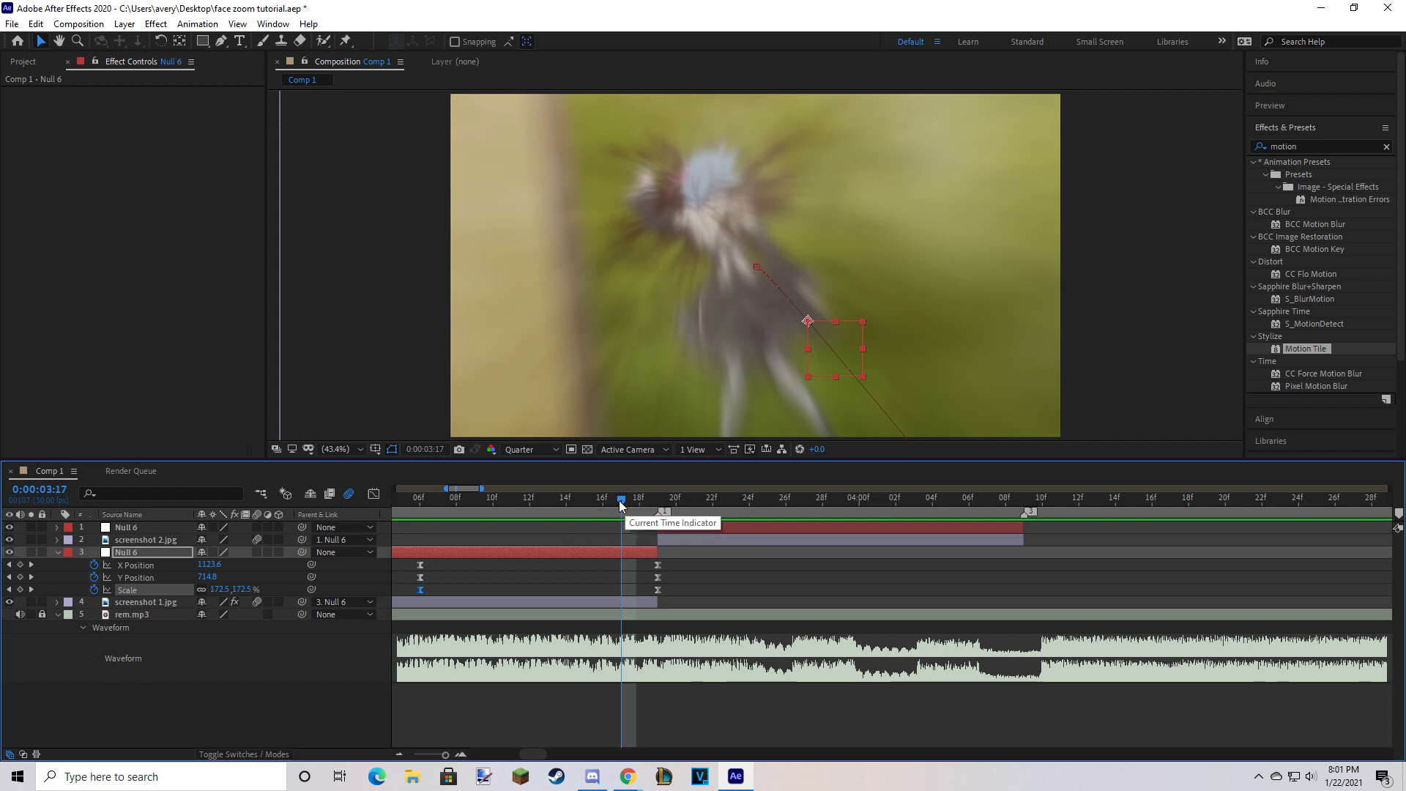
{"action": "left_click_drag", "start_coordinate": [621, 499], "coordinate": [658, 520]}
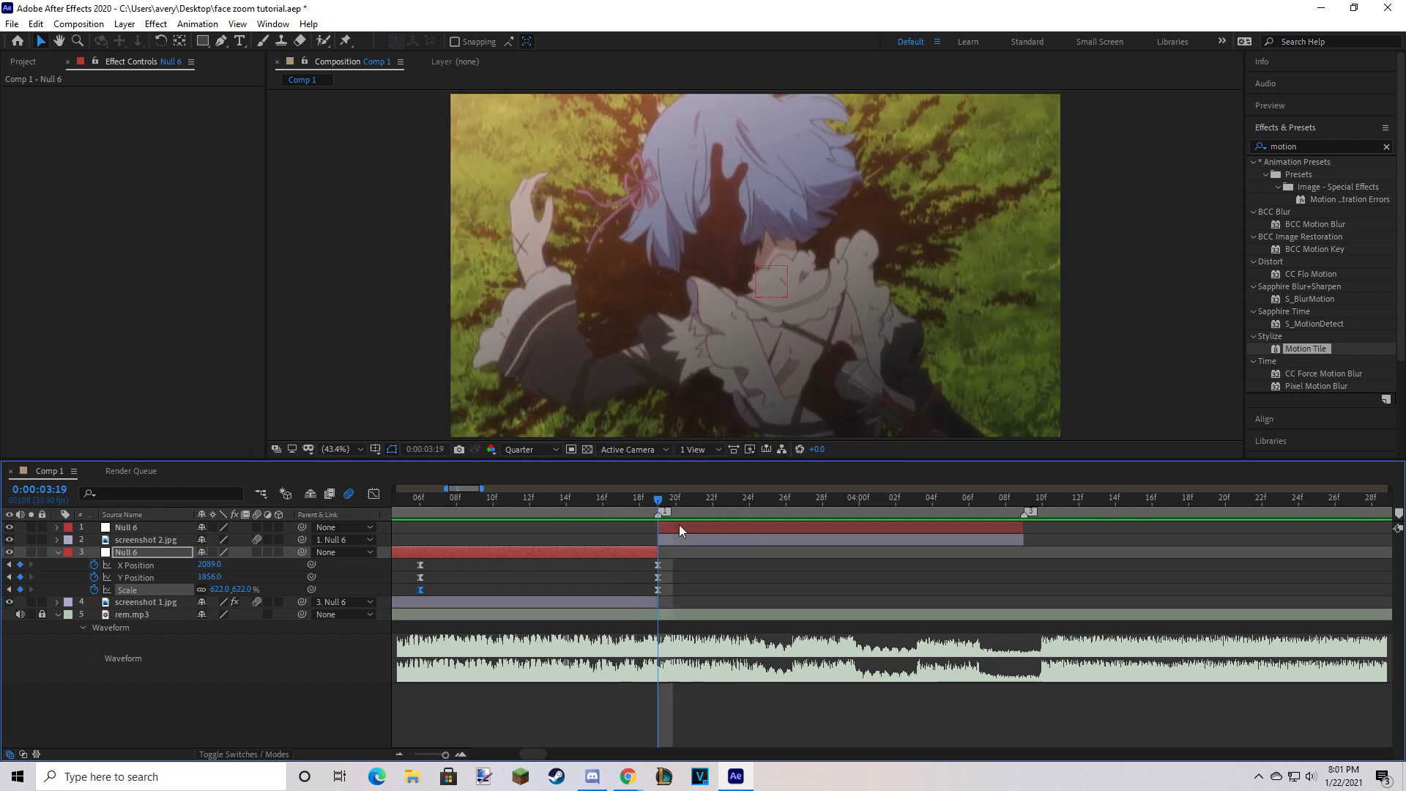
{"action": "left_click", "coordinate": [678, 526]}
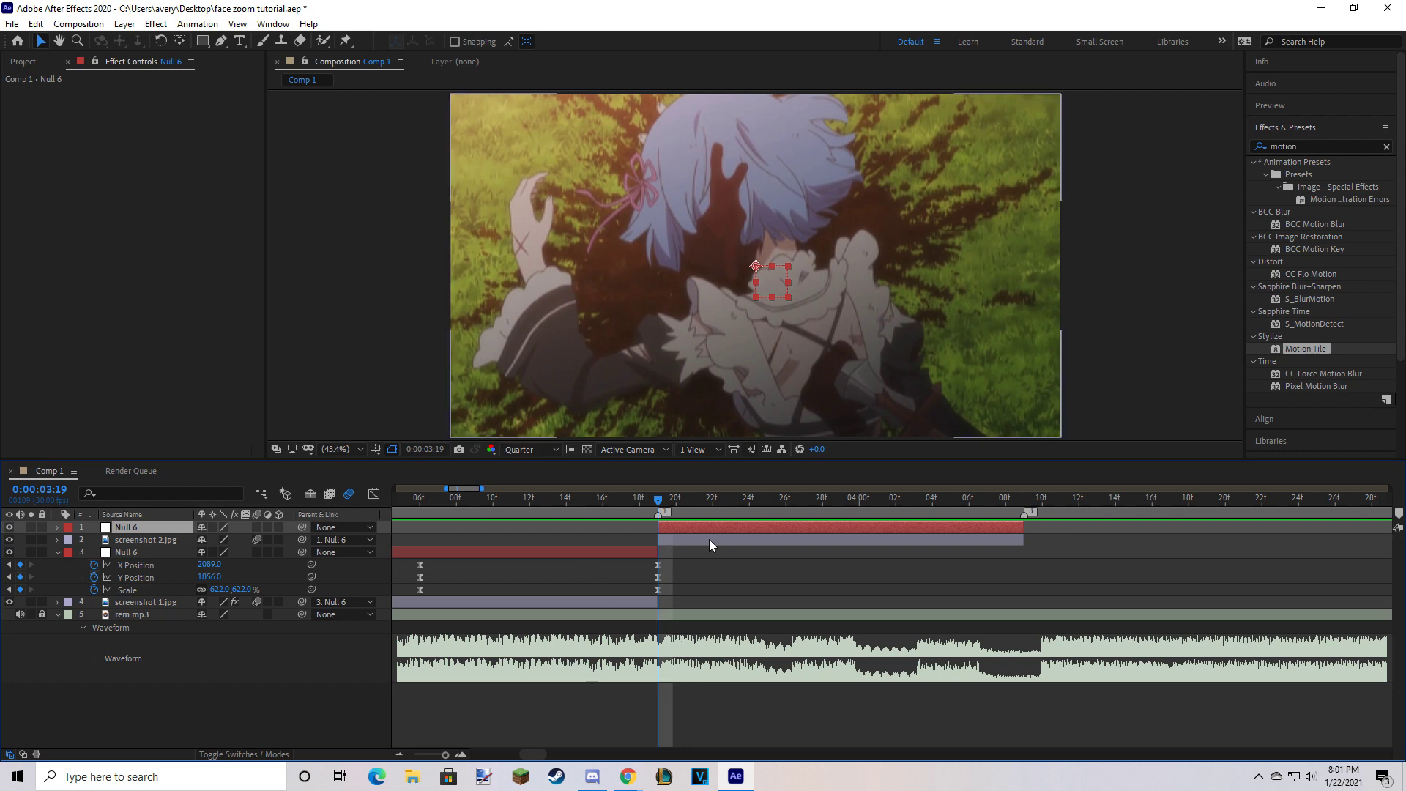
Keyframe the top Null 6's Scale at 3:19 and add a 100% Scale keyframe at 3:29.
{"action": "key", "text": "s"}
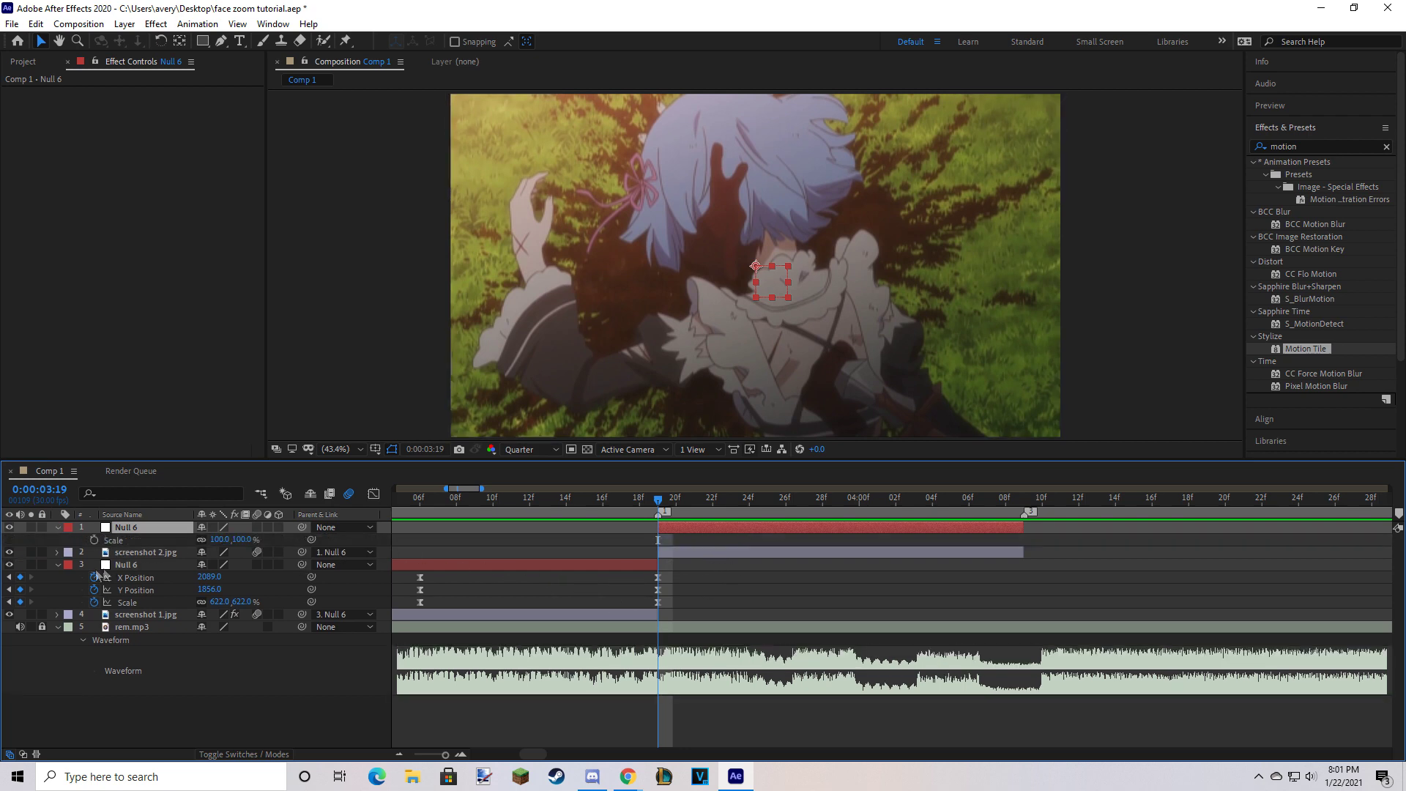
{"action": "left_click", "coordinate": [94, 539]}
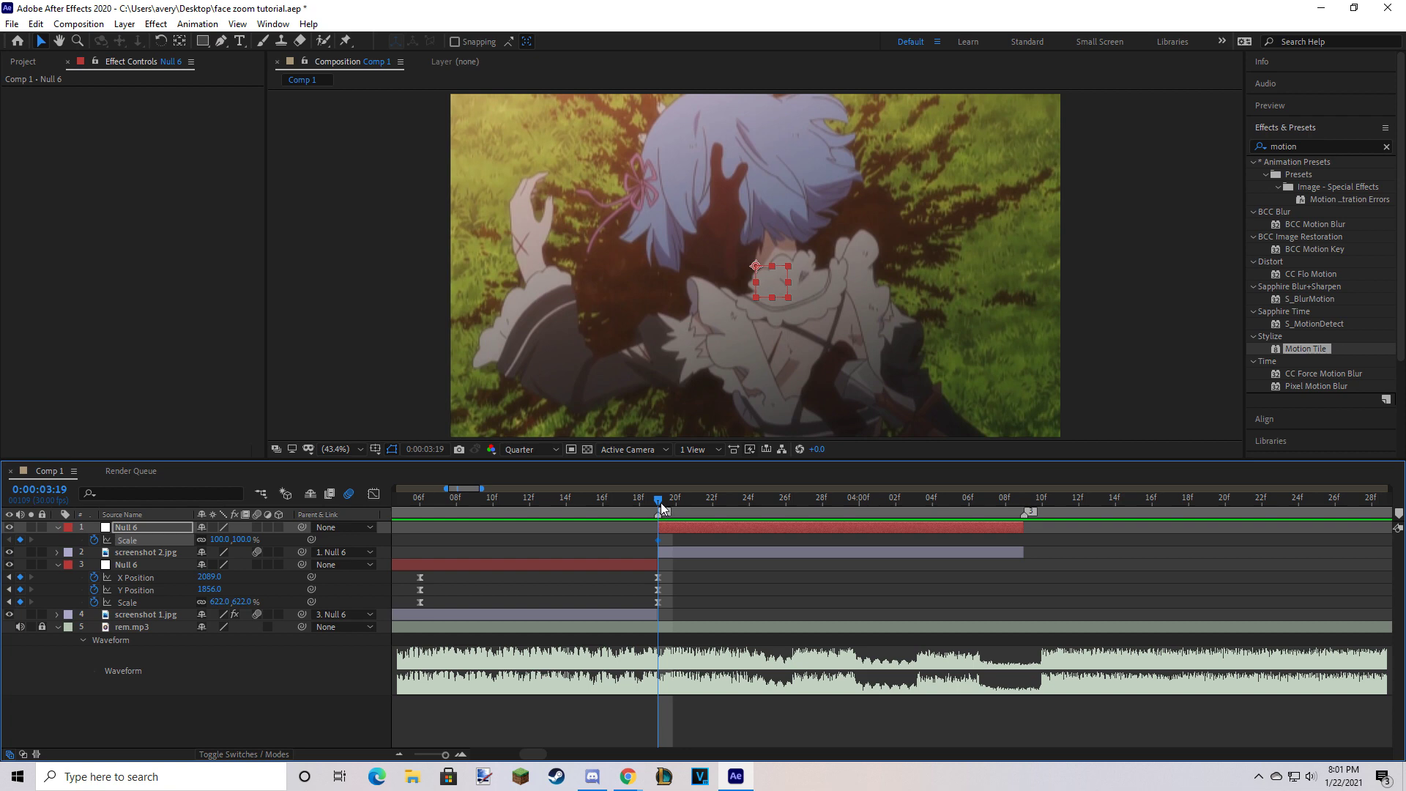
{"action": "left_click_drag", "start_coordinate": [660, 503], "coordinate": [841, 512]}
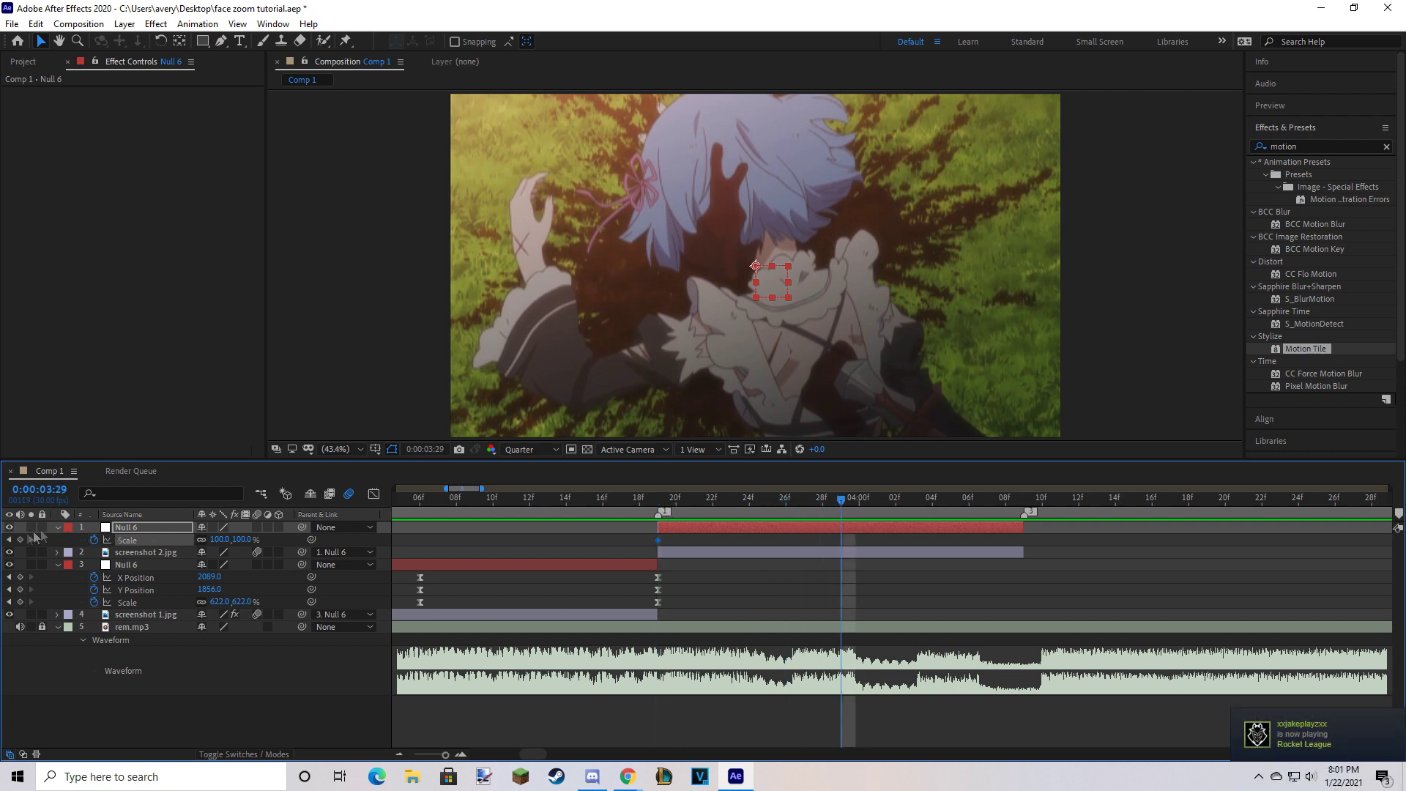
{"action": "left_click", "coordinate": [19, 538]}
Set the 3:19 Scale keyframe to 25% so screenshot 2 starts small.
{"action": "left_click", "coordinate": [8, 539]}
{"action": "left_click", "coordinate": [657, 539]}
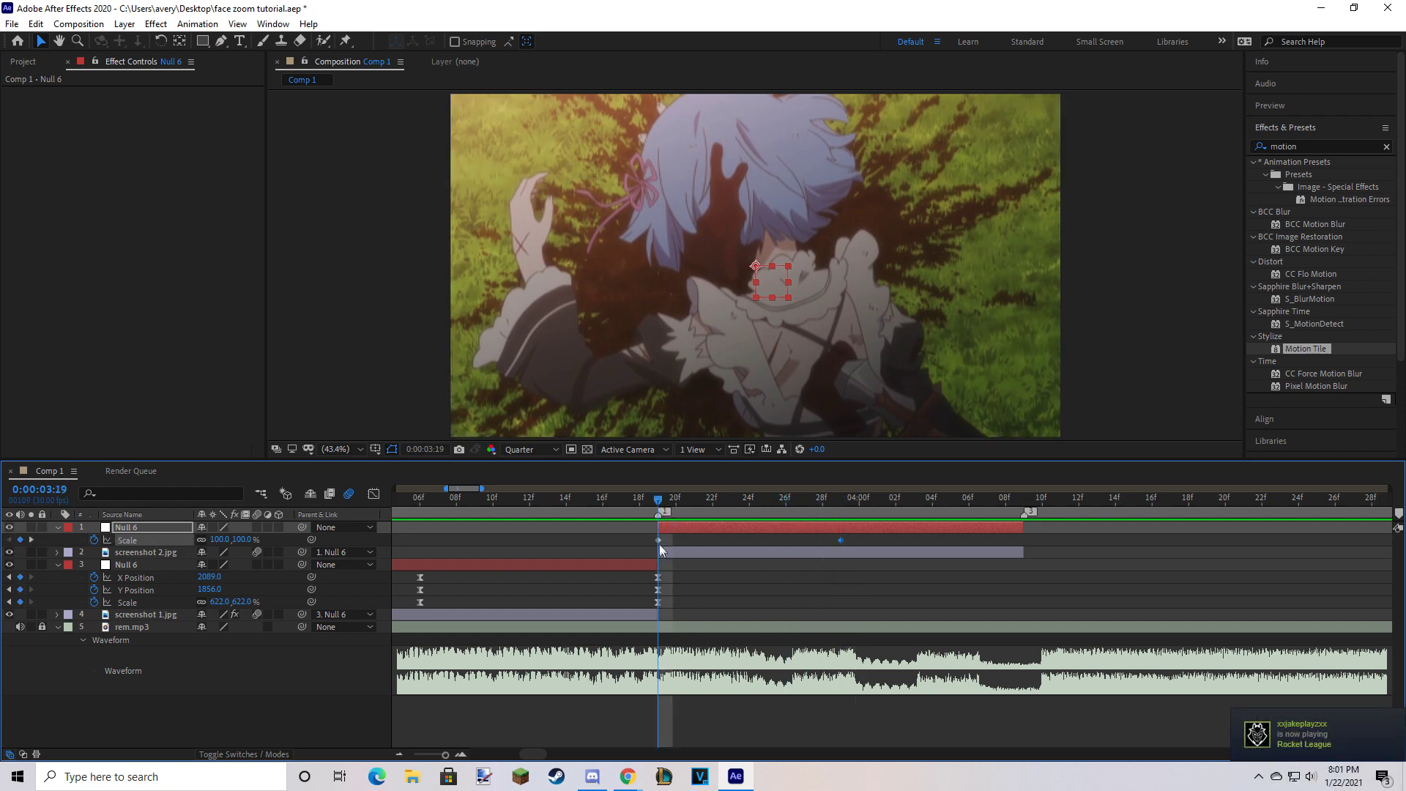
{"action": "left_click", "coordinate": [221, 542]}
{"action": "type", "text": "25"}
{"action": "key", "text": "Return"}
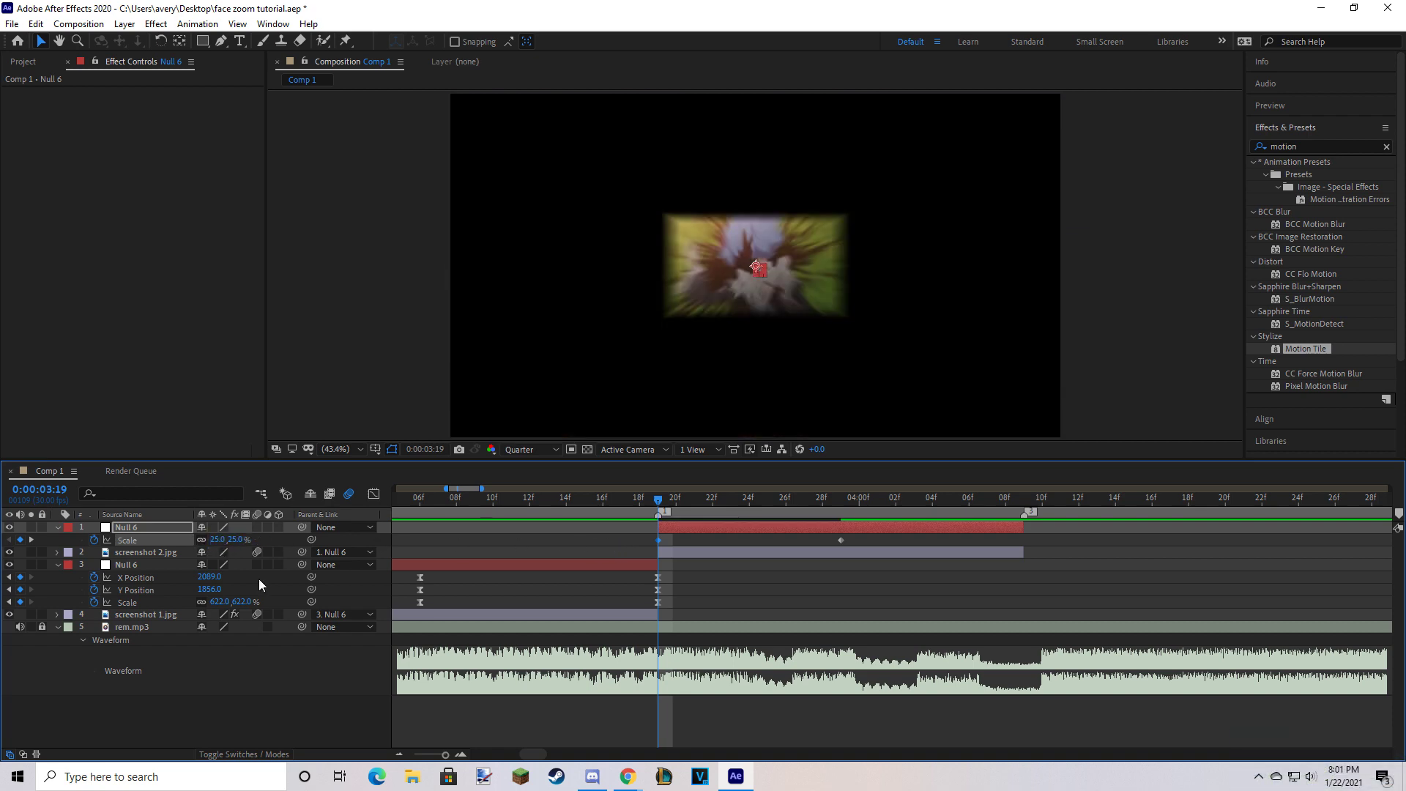
{"action": "left_click", "coordinate": [646, 614]}
{"action": "left_click", "coordinate": [674, 549]}
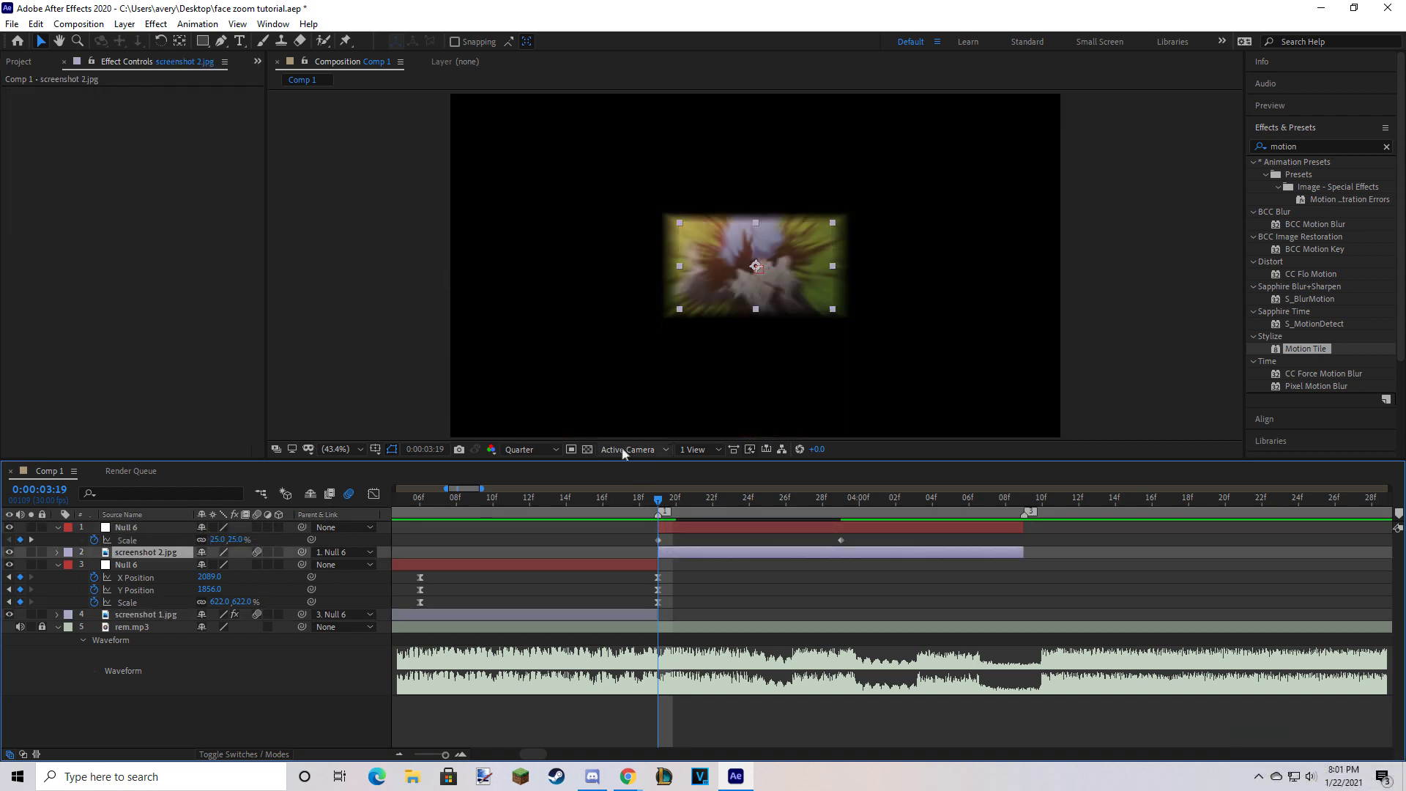
Copy the mirrored Motion Tile effect from screenshot 1.jpg onto screenshot 2.jpg.
{"action": "left_click", "coordinate": [593, 617]}
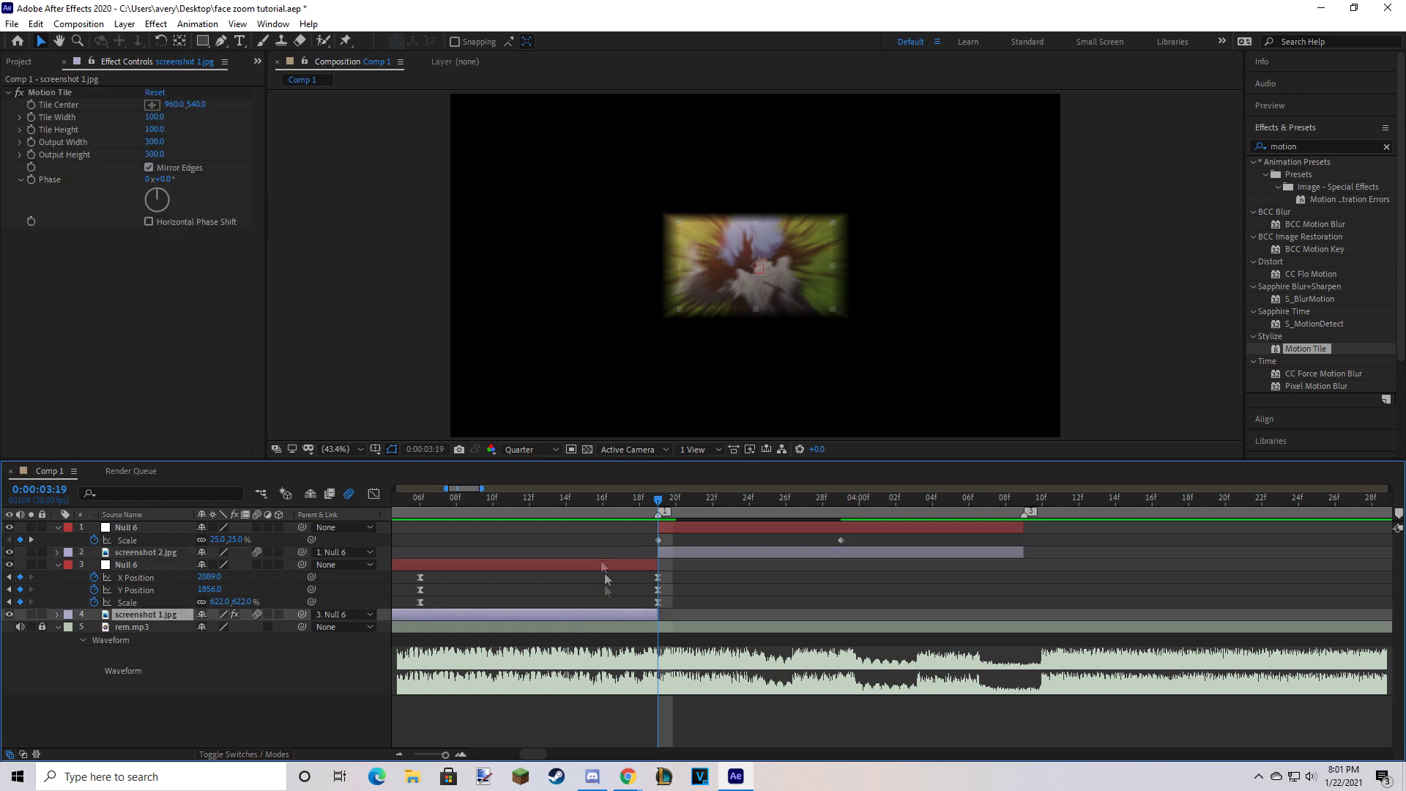
{"action": "left_click", "coordinate": [53, 91]}
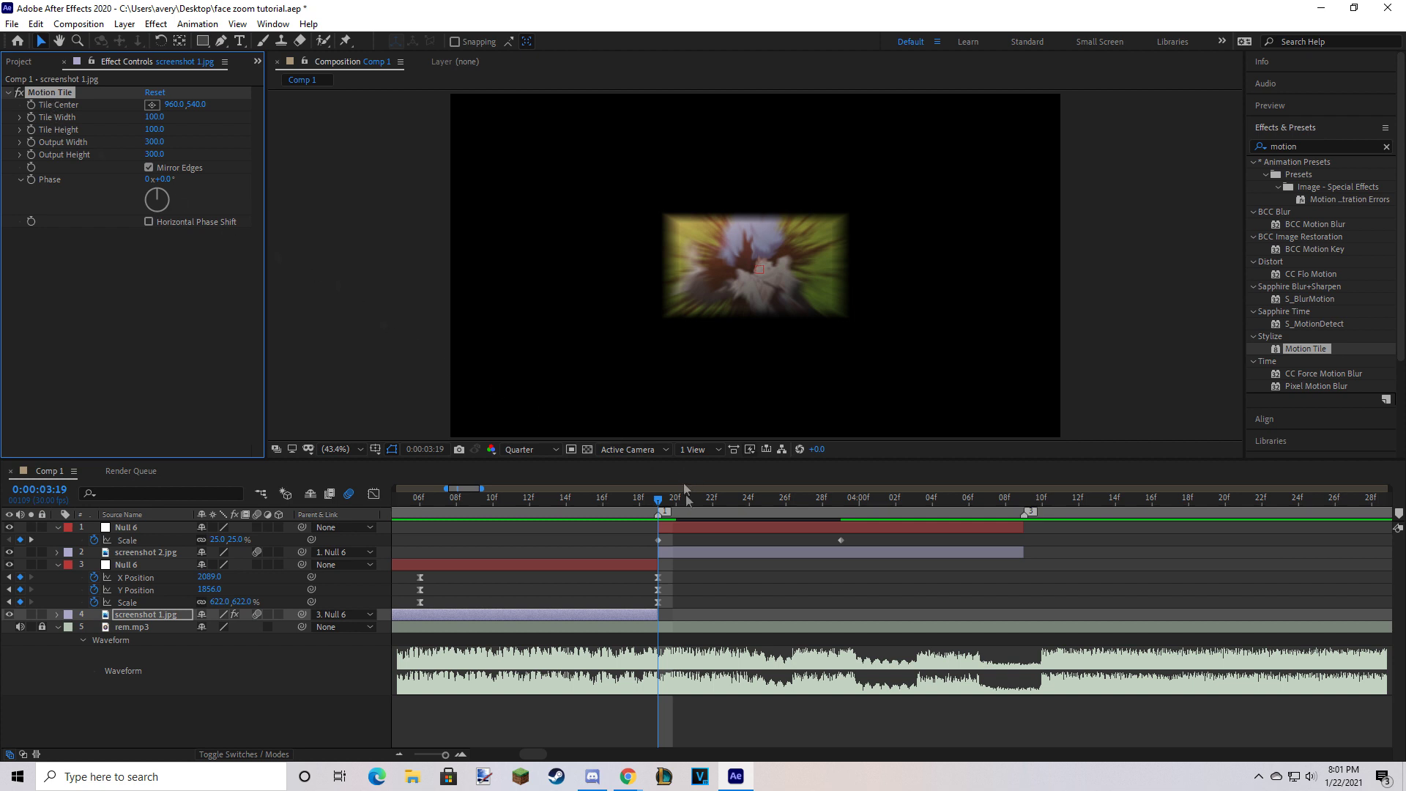
{"action": "left_click", "coordinate": [683, 549]}
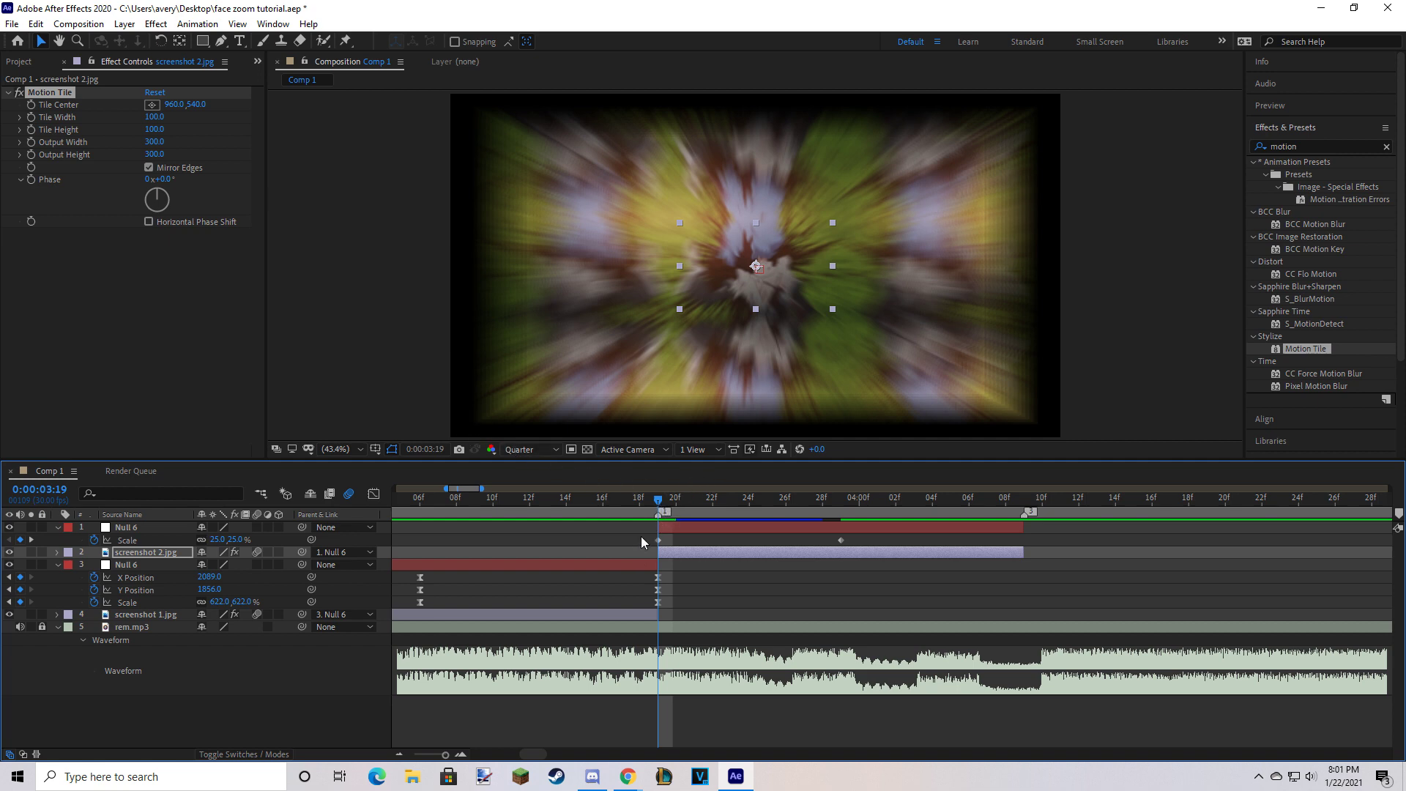
{"action": "left_click_drag", "start_coordinate": [640, 537], "coordinate": [858, 547]}
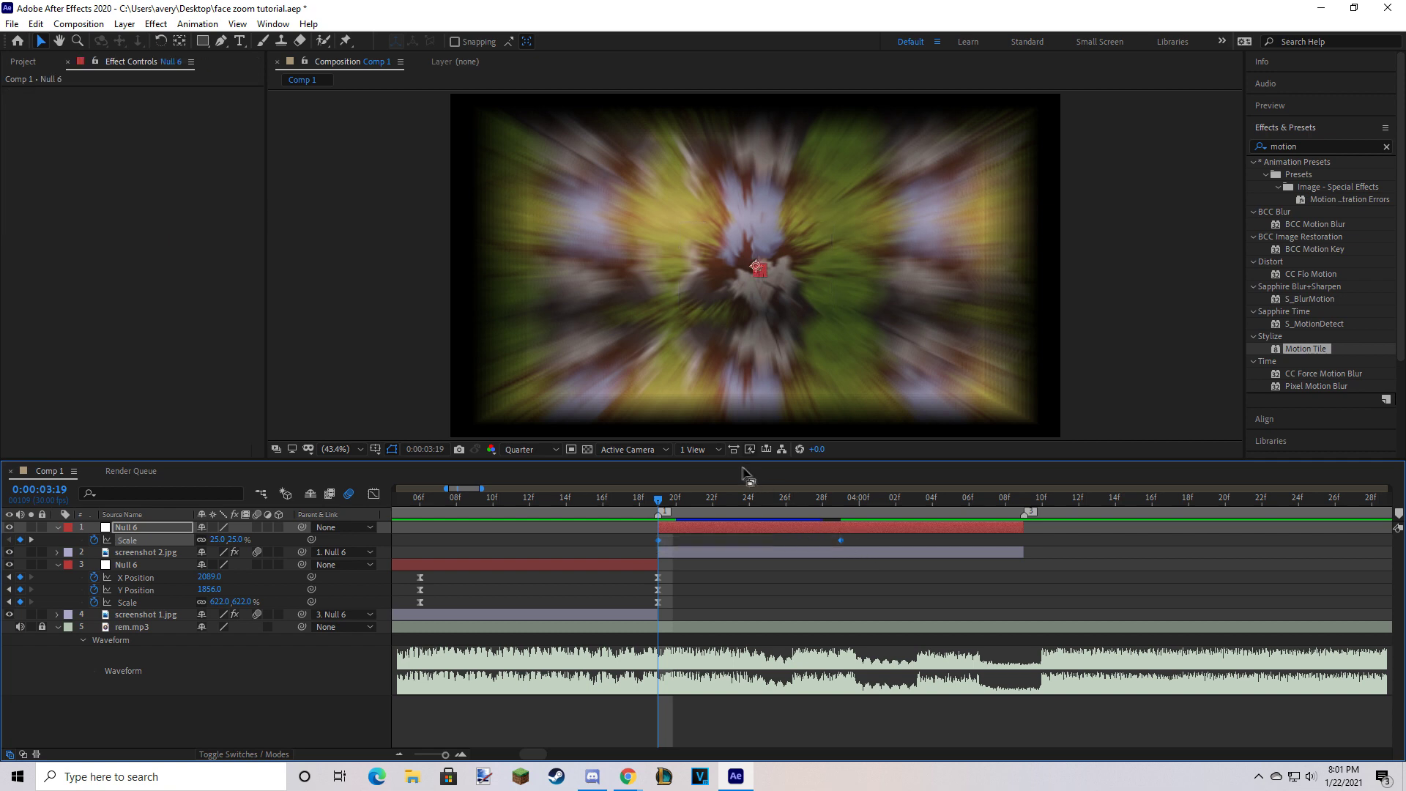
Easy Ease the 25%-to-100% Scale keyframes and lengthen the ease into 100% in the graph.
{"action": "key", "text": "F9"}
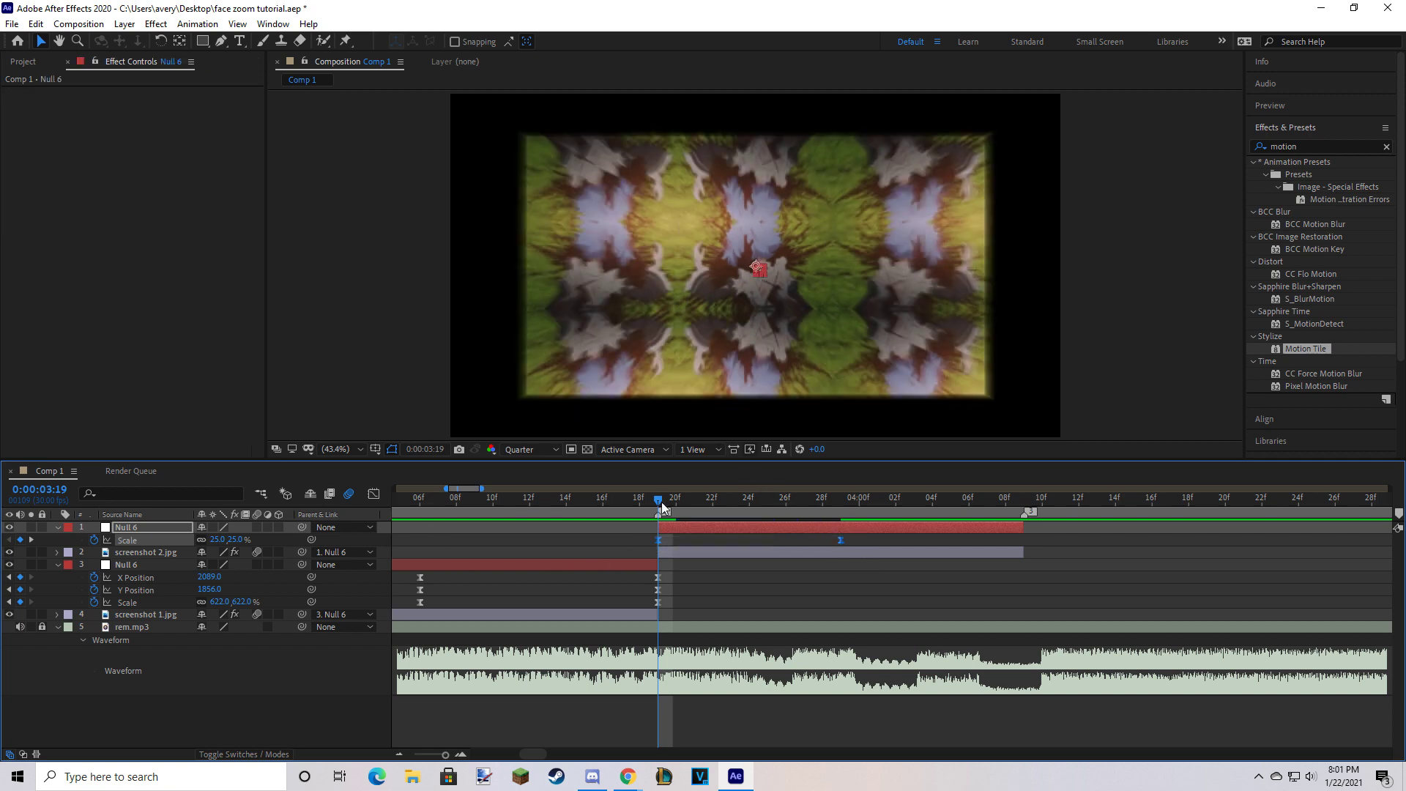
{"action": "left_click", "coordinate": [374, 495]}
{"action": "left_click_drag", "start_coordinate": [575, 667], "coordinate": [638, 548]}
{"action": "key", "text": "="}
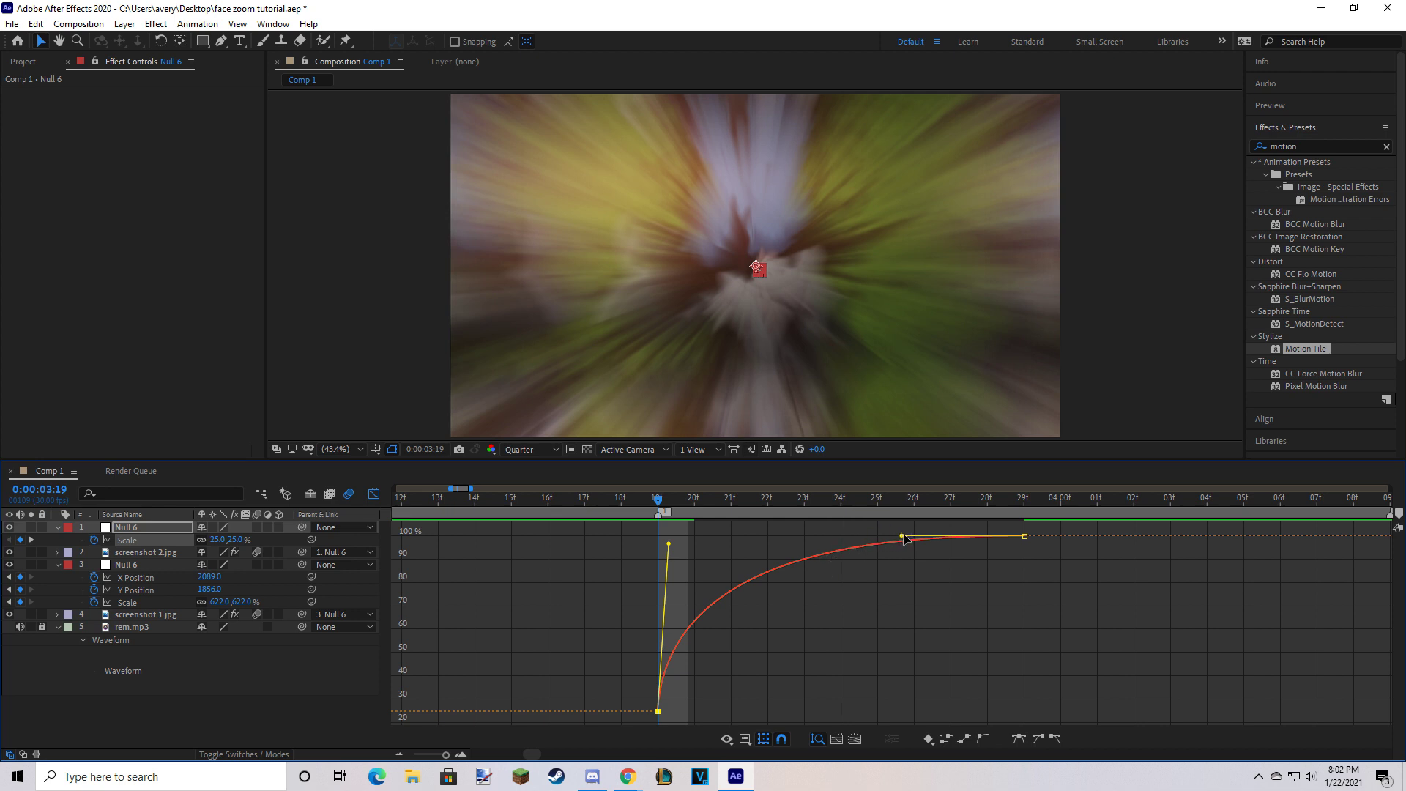
{"action": "left_click_drag", "start_coordinate": [902, 537], "coordinate": [695, 524]}
{"action": "key", "text": "minus"}
{"action": "key", "text": "minus"}
{"action": "key", "text": "minus"}
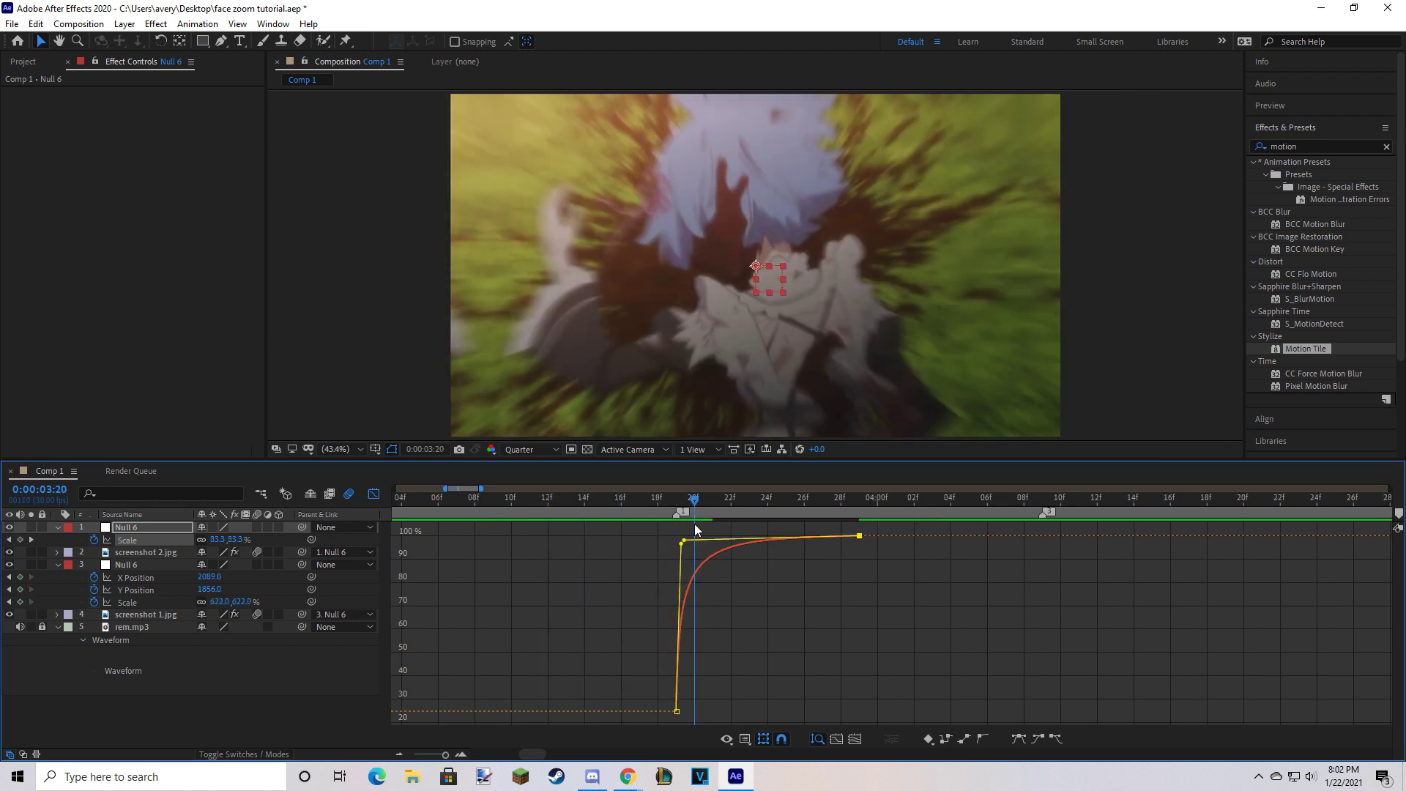
{"action": "left_click", "coordinate": [374, 493]}
Preview the finished transition from 2:17, then scrub back to 3:11 where the push-in begins.
{"action": "left_click", "coordinate": [541, 510]}
{"action": "key", "text": "space"}
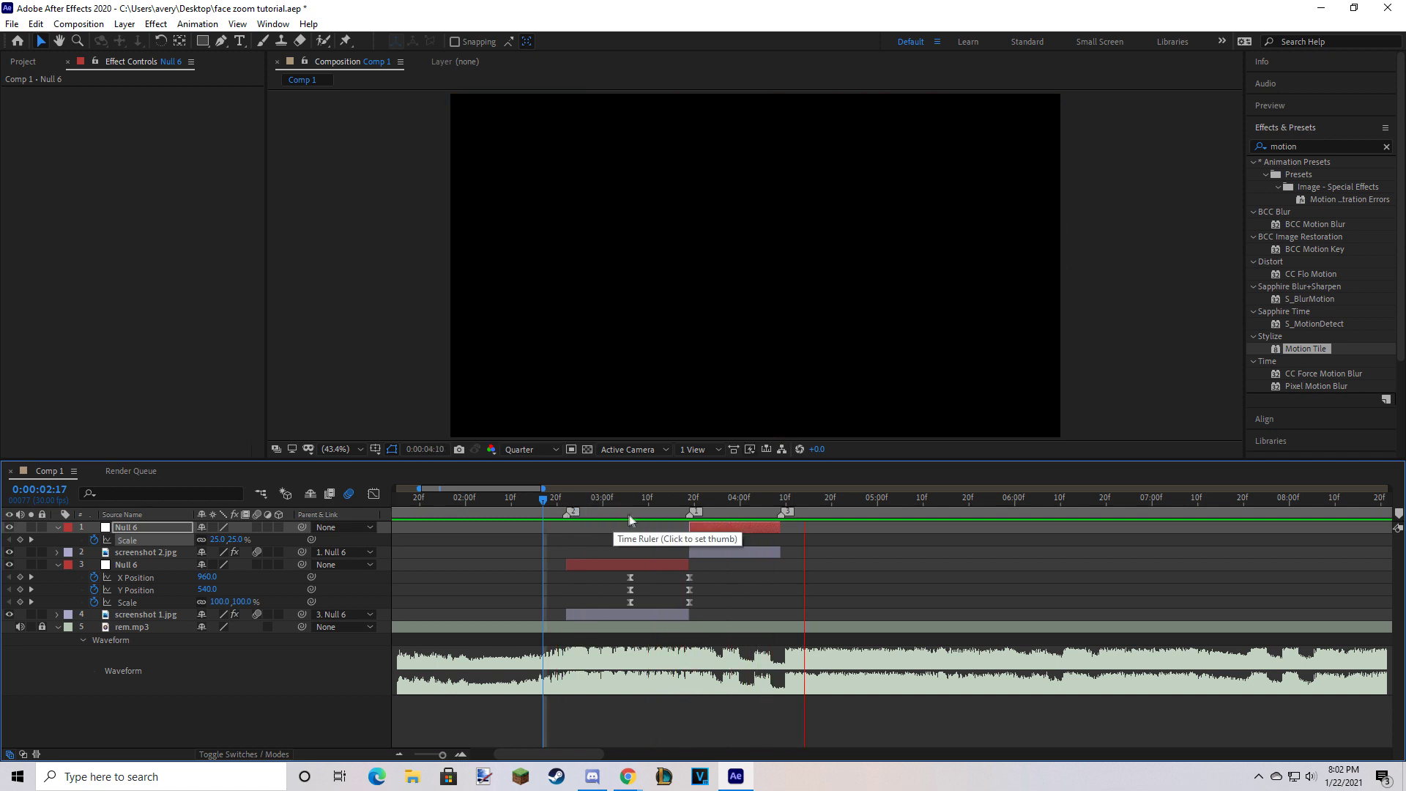
{"action": "left_click_drag", "start_coordinate": [661, 511], "coordinate": [734, 513]}
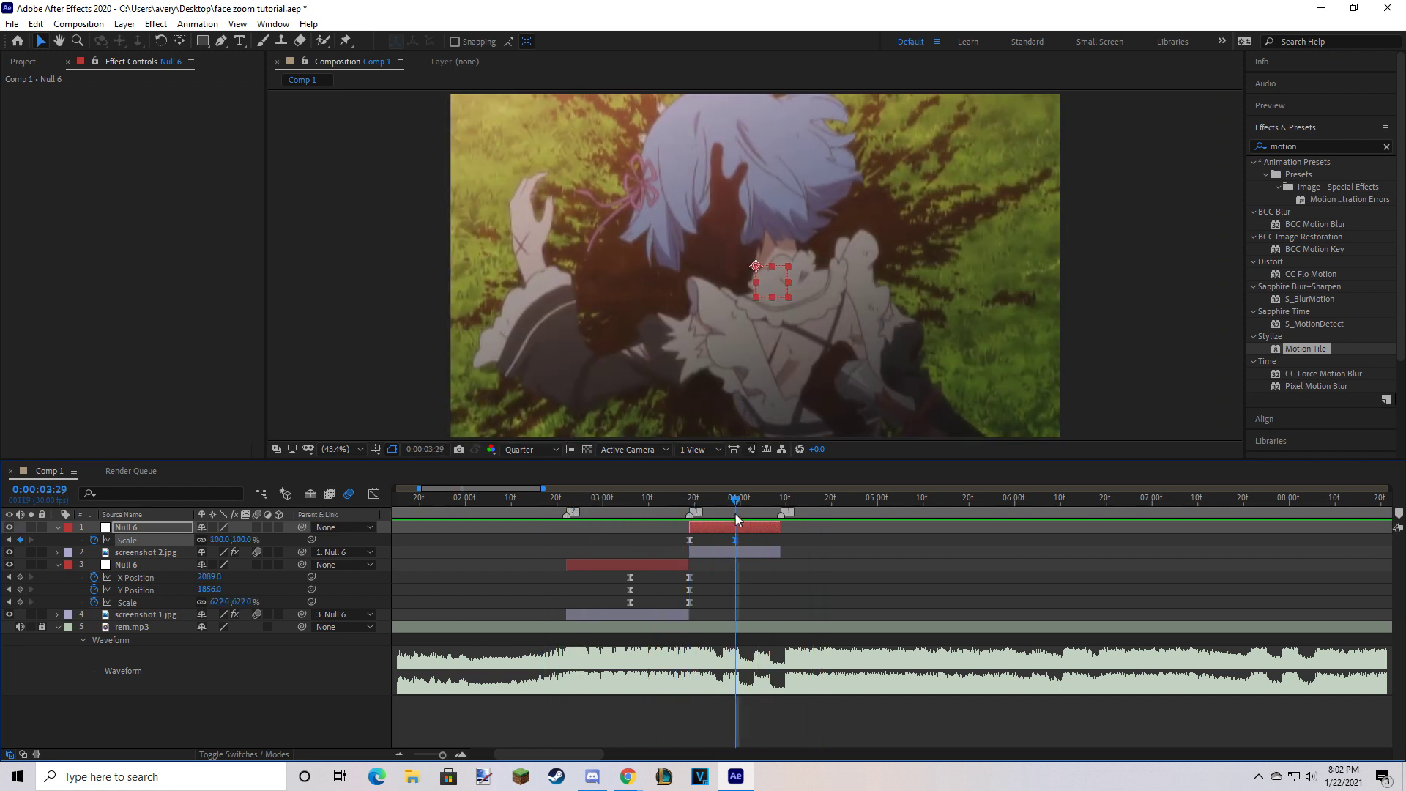
{"action": "scroll", "coordinate": [748, 529], "scroll_direction": "down", "scroll_amount": 5}
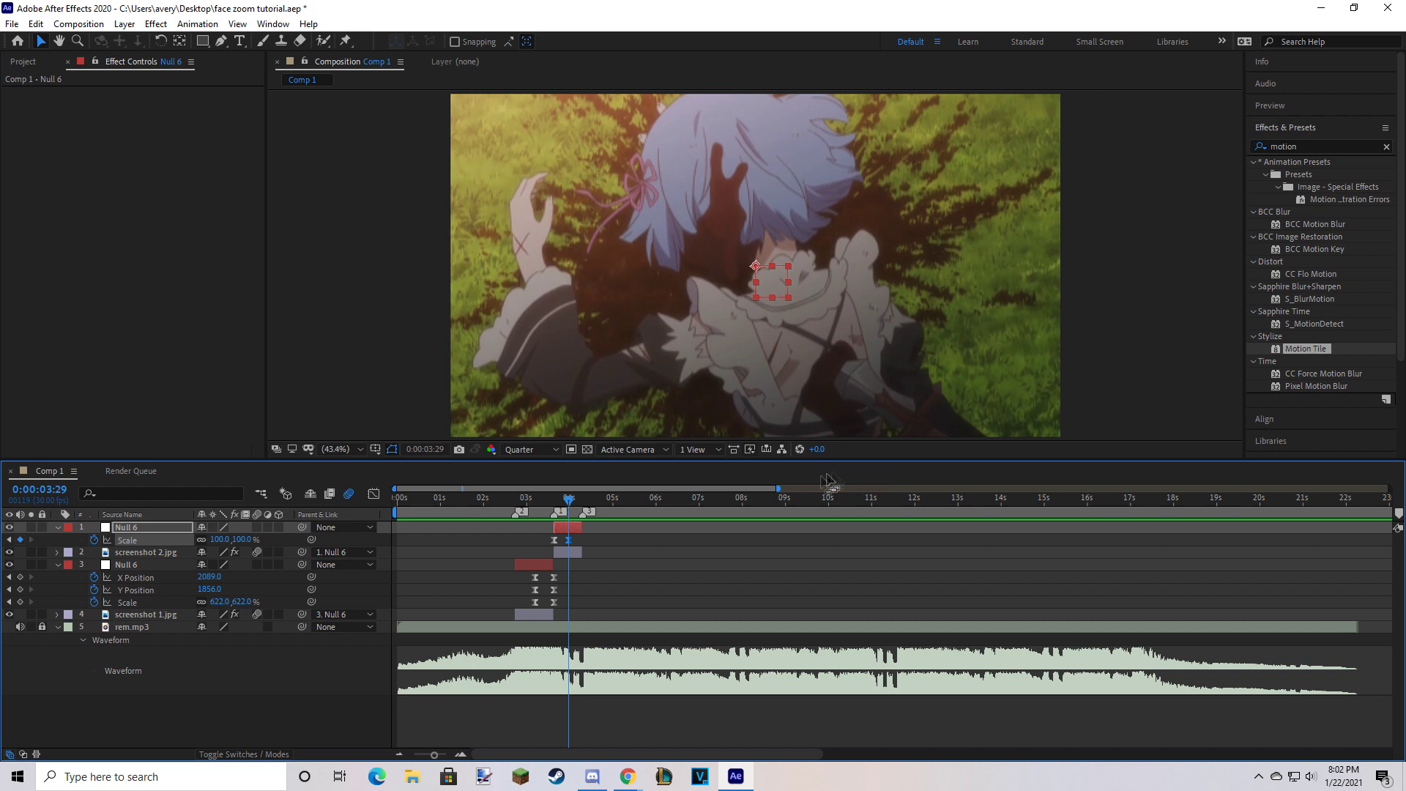
{"action": "left_click_drag", "start_coordinate": [554, 504], "coordinate": [543, 503]}
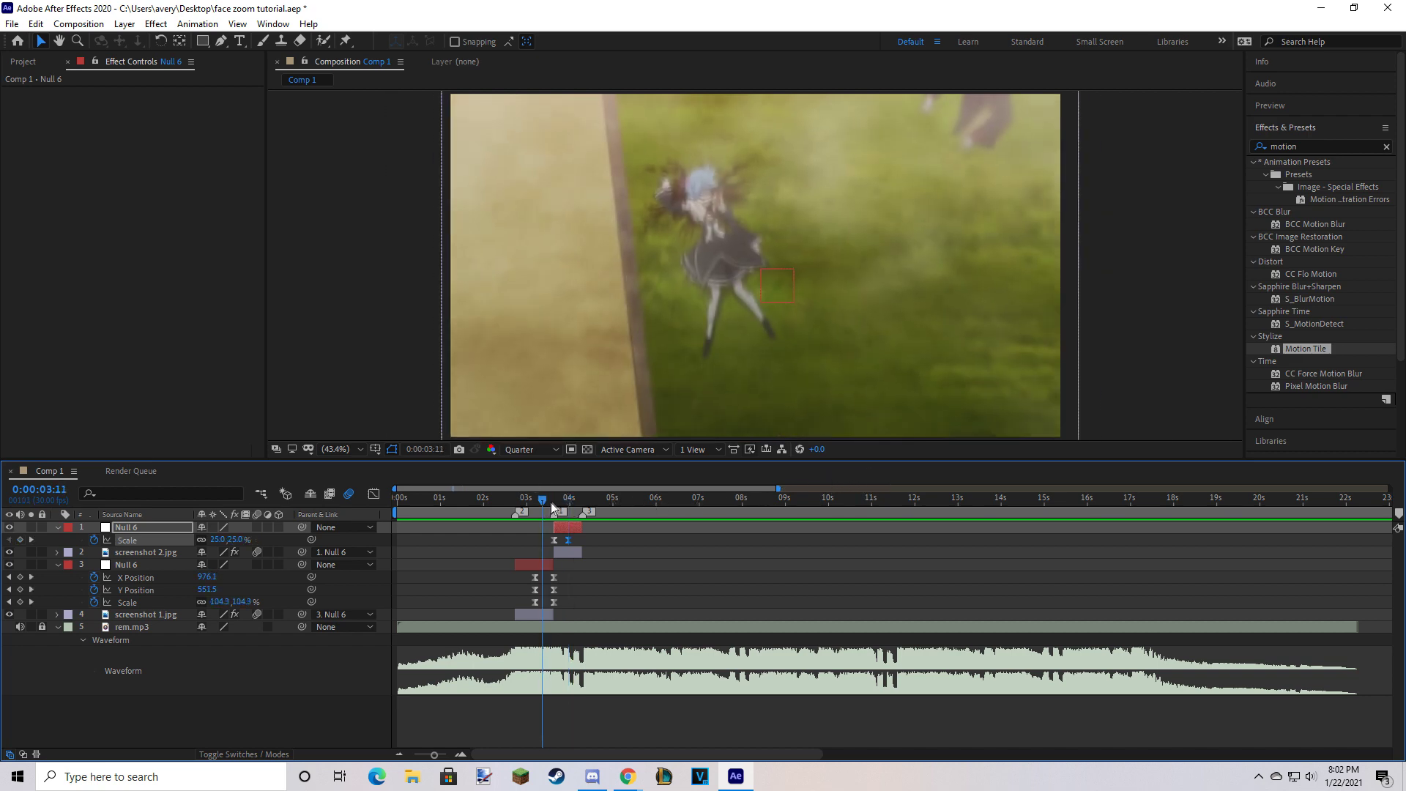